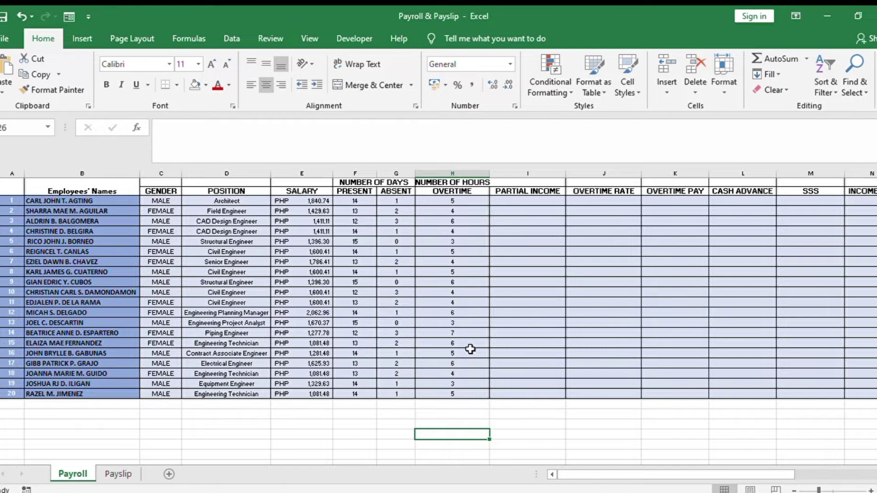
# Step: Calculate Partial Income for all 20 employees as salary times days present, using =E3*F3 in the first row and filling down
pyautogui.click(522, 203)
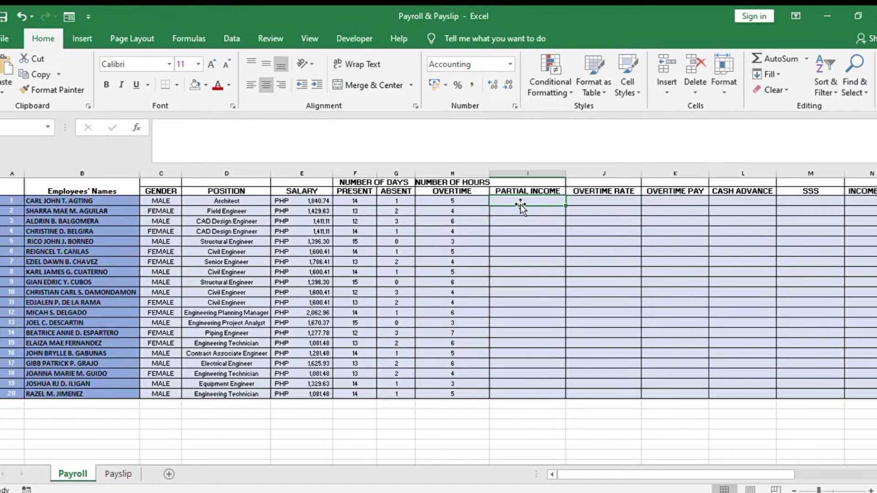
pyautogui.write('=')
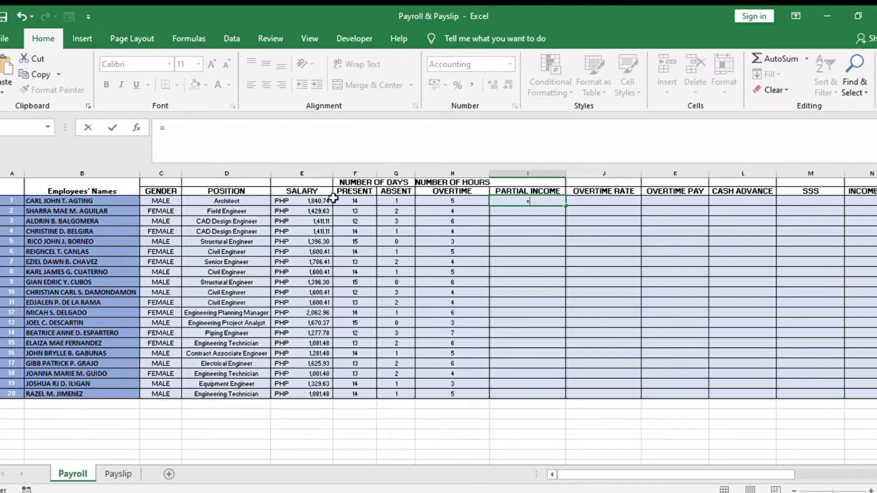
pyautogui.click(319, 201)
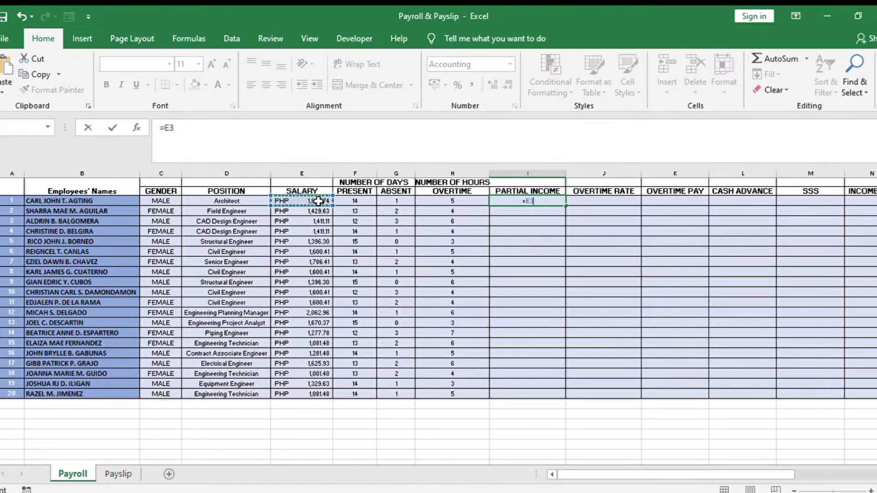
pyautogui.write('*')
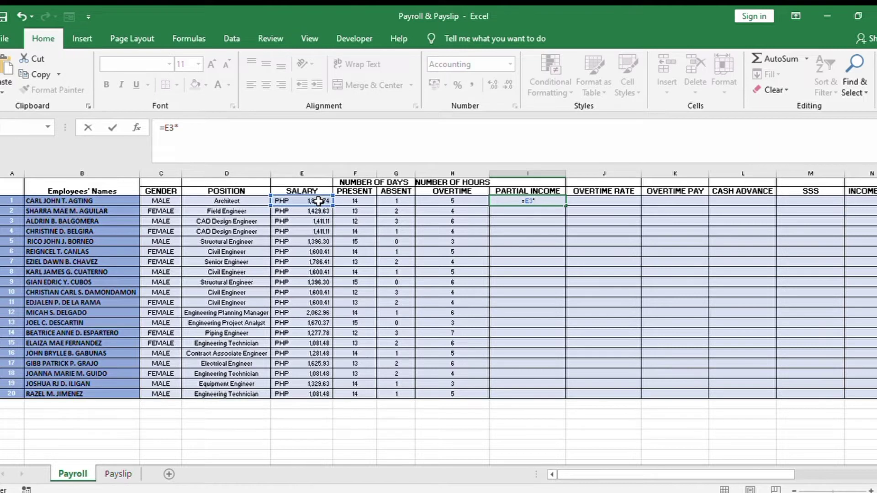
pyautogui.click(356, 201)
pyautogui.press('Return')
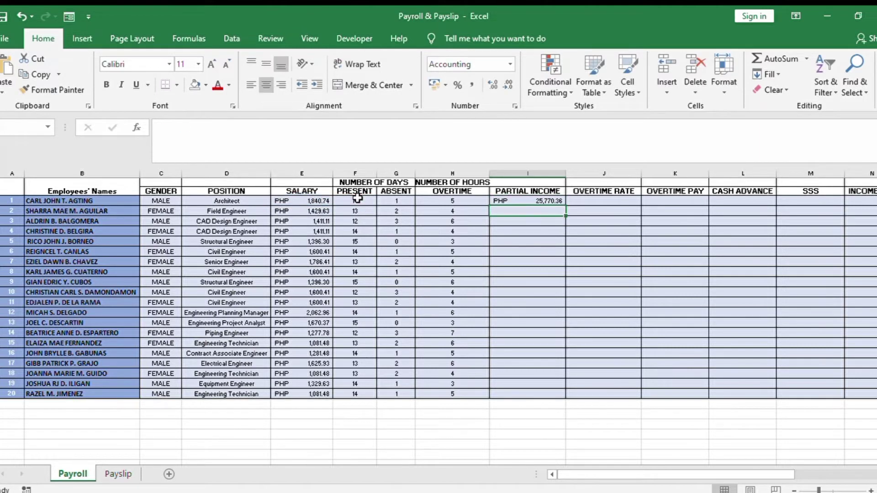
pyautogui.click(530, 201)
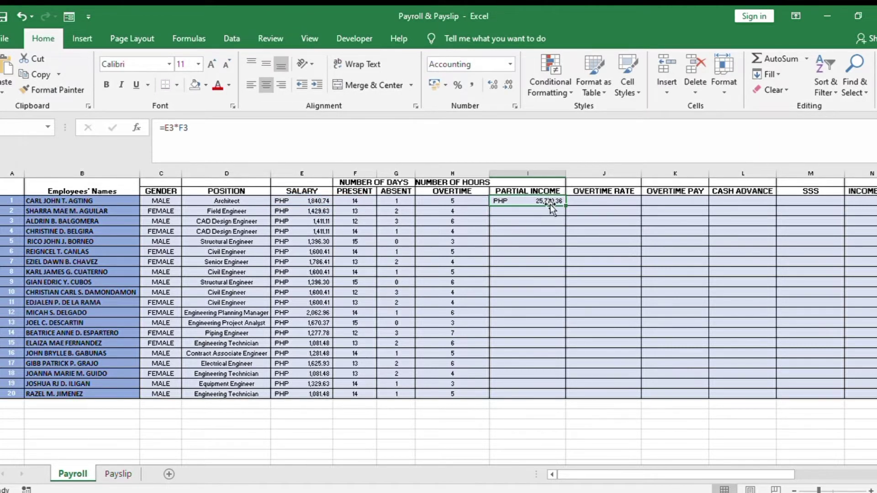
pyautogui.moveTo(565, 204); pyautogui.dragTo(565, 397)
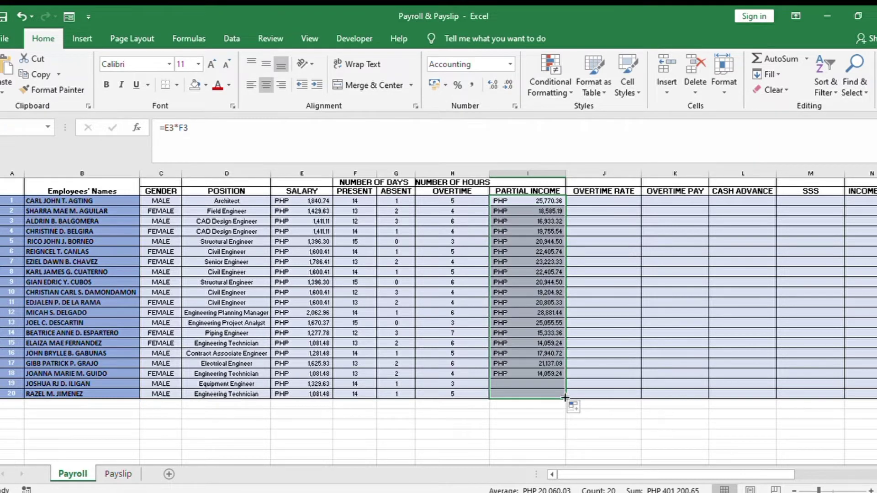
# Step: Calculate the Overtime Rate for all 20 employees as salary divided by 8, using =E3/8 in the first row and filling down
pyautogui.click(615, 202)
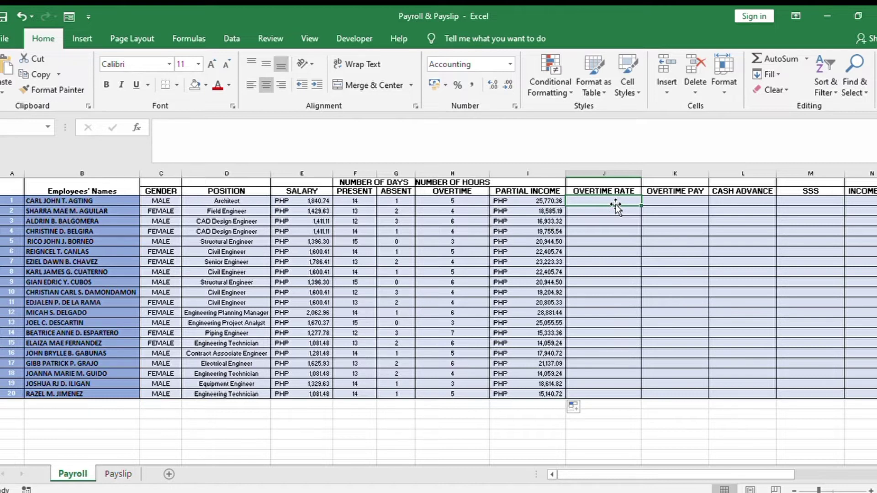
pyautogui.write('=')
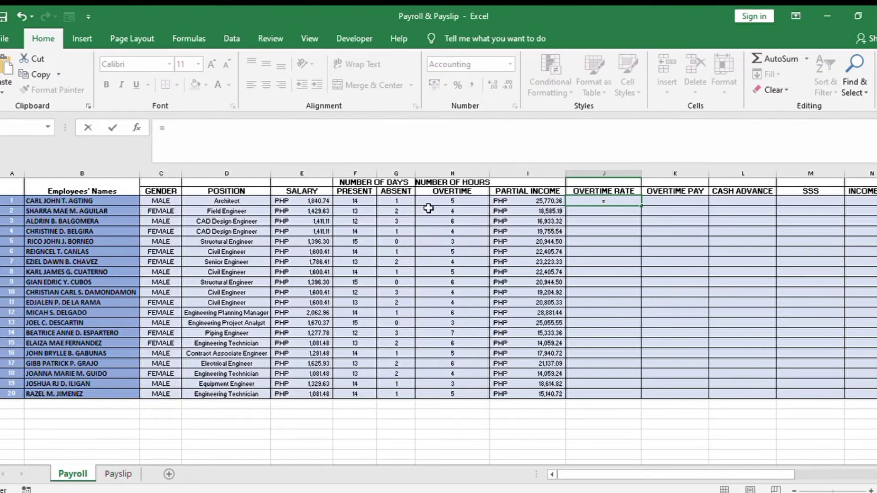
pyautogui.click(311, 200)
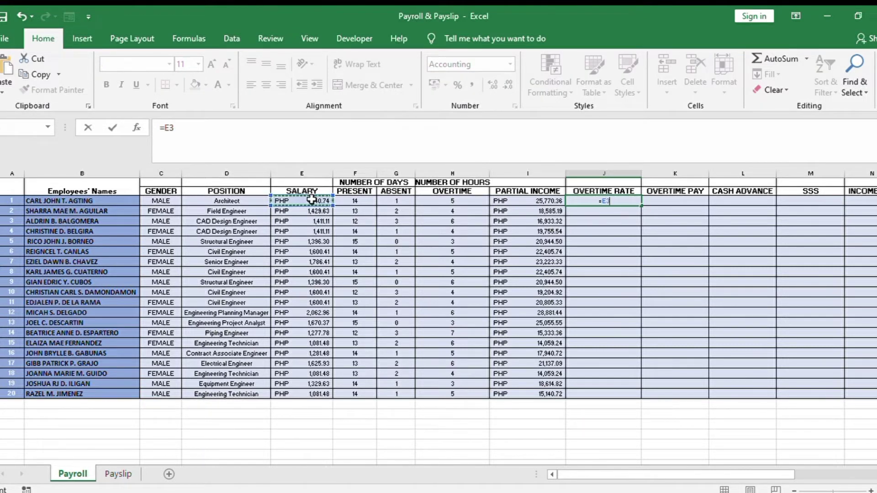
pyautogui.write('/8')
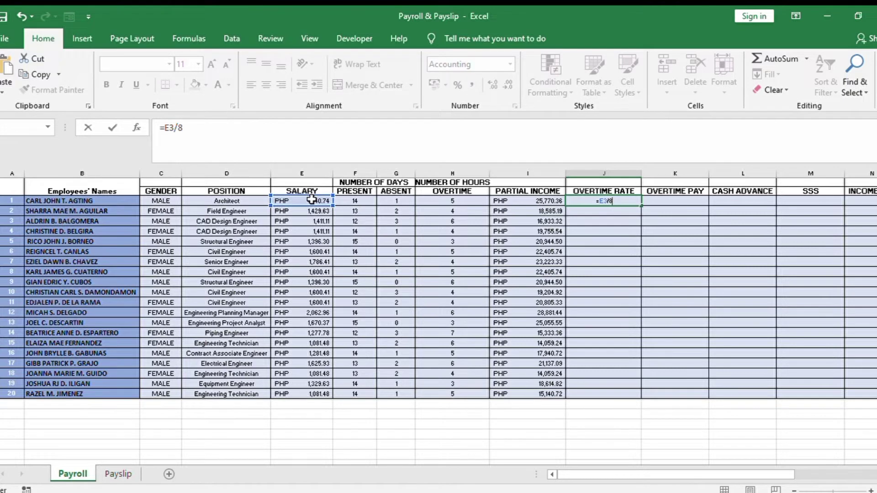
pyautogui.press('Return')
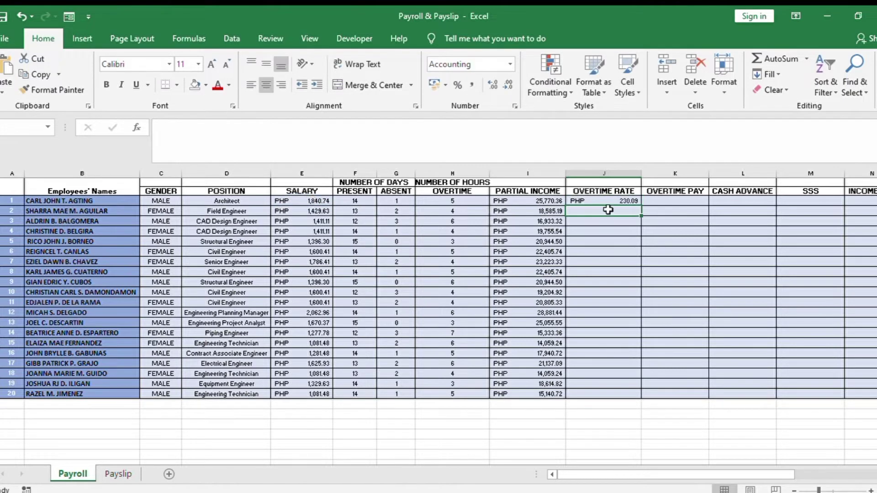
pyautogui.click(612, 201)
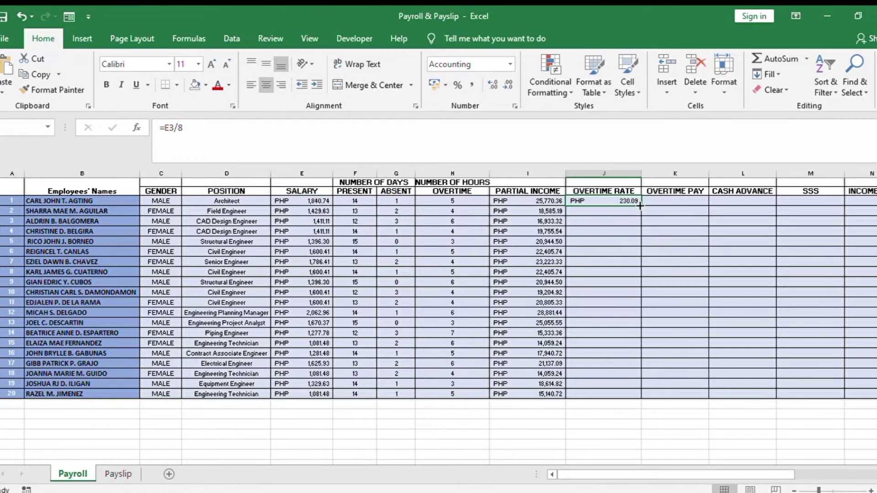
pyautogui.moveTo(640, 205); pyautogui.dragTo(637, 398)
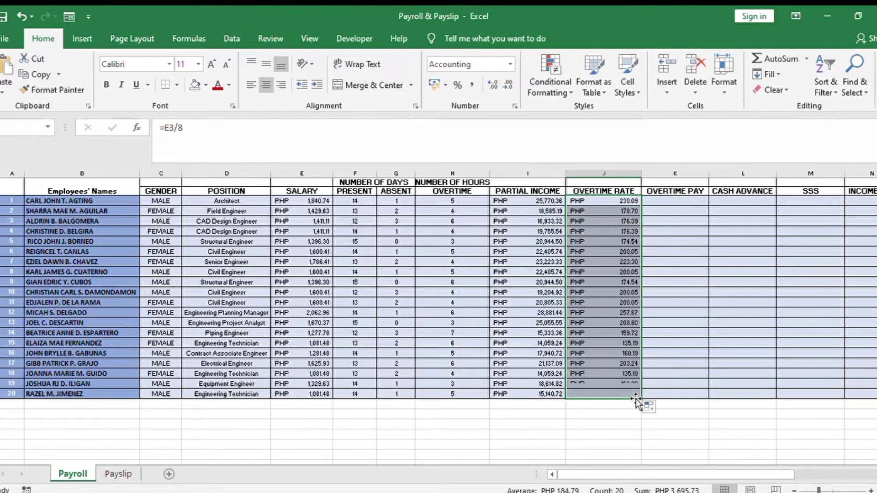
# Step: Calculate Overtime Pay for all 20 employees as overtime rate times overtime hours, using =J3*H3 in the first row and filling down
pyautogui.click(683, 201)
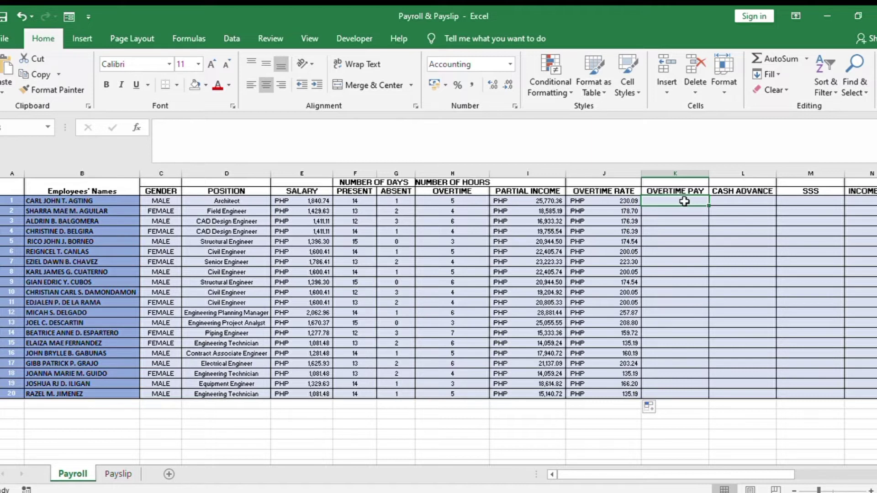
pyautogui.write('=')
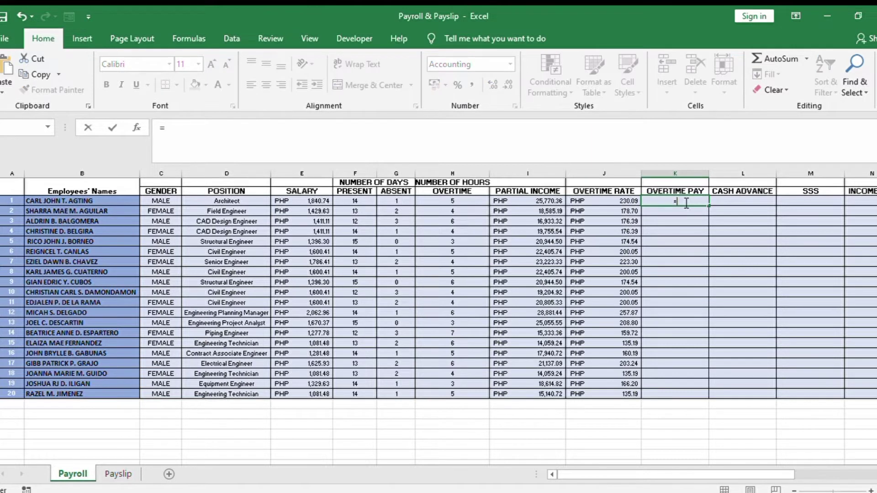
pyautogui.click(589, 201)
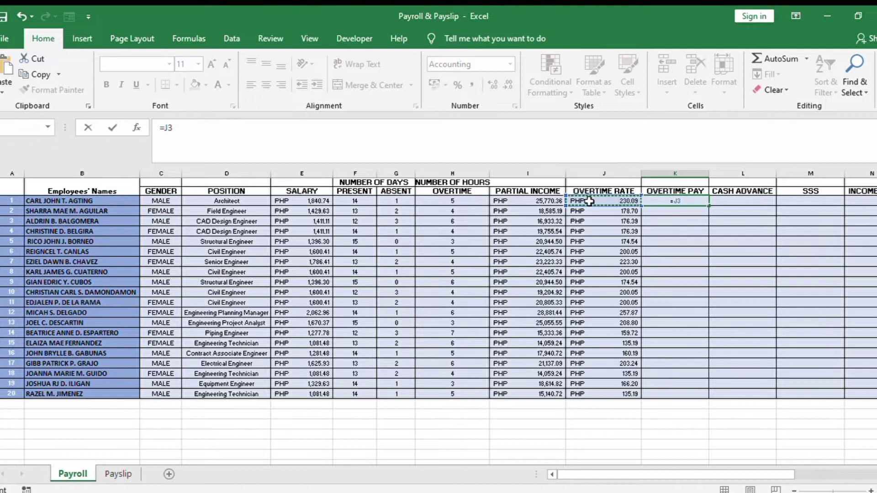
pyautogui.write('*')
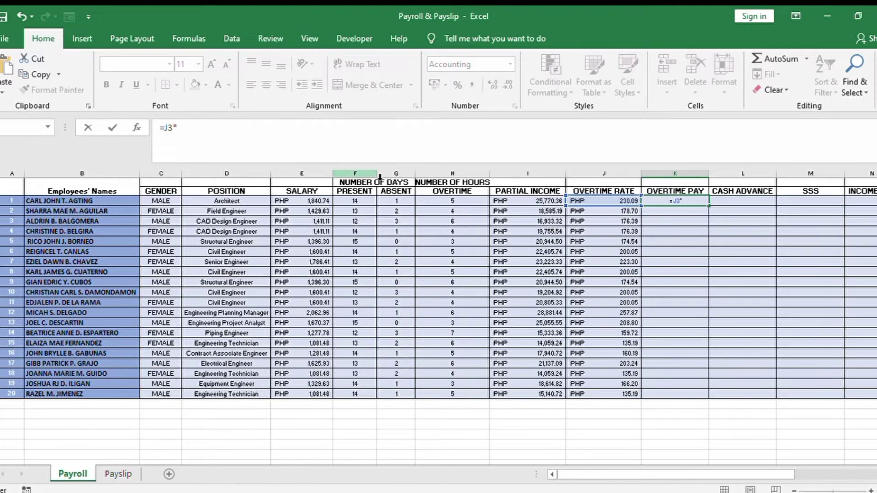
pyautogui.click(470, 201)
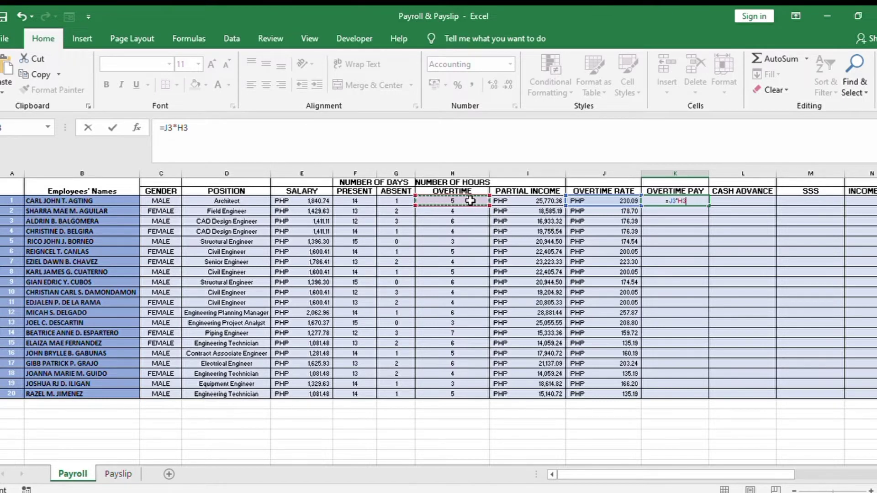
pyautogui.press('Return')
pyautogui.click(680, 200)
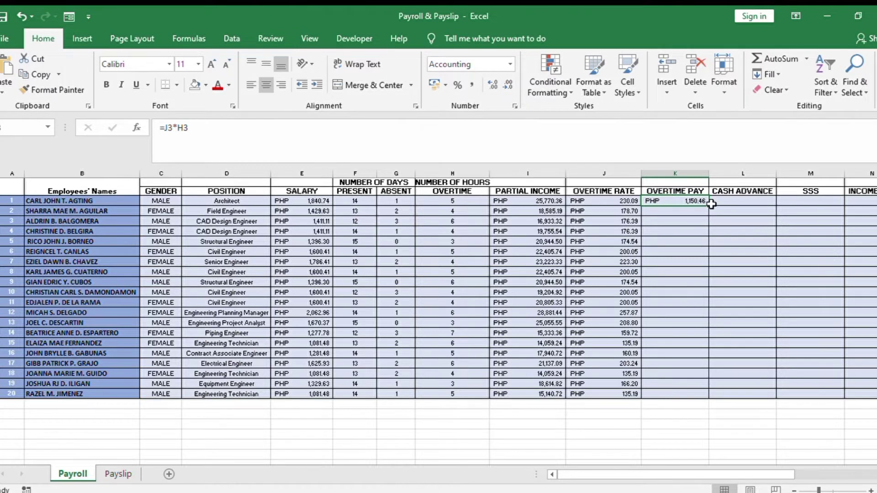
pyautogui.moveTo(707, 206); pyautogui.dragTo(703, 395)
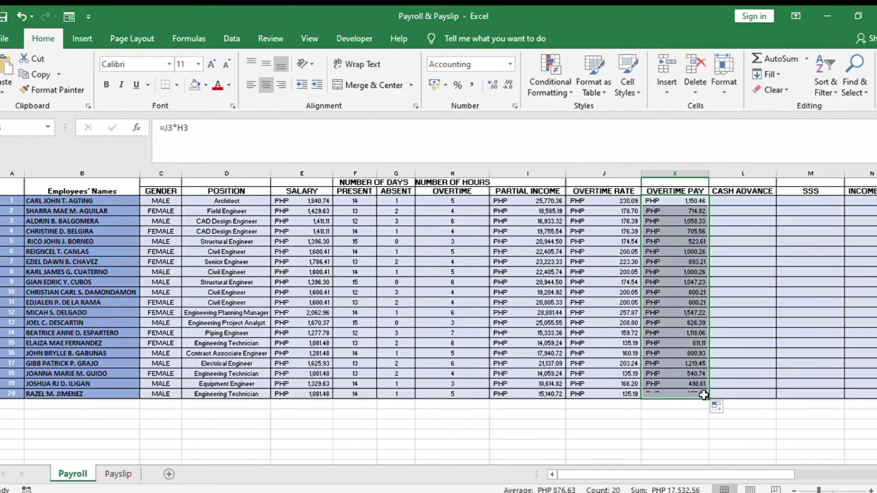
# Step: Enter a Cash Advance of 500 for employees 1 through 9
pyautogui.click(752, 200)
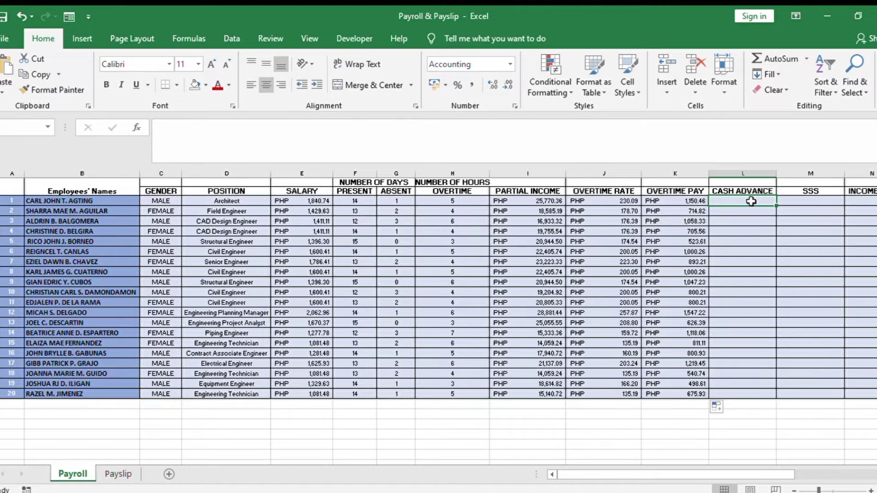
pyautogui.write('500')
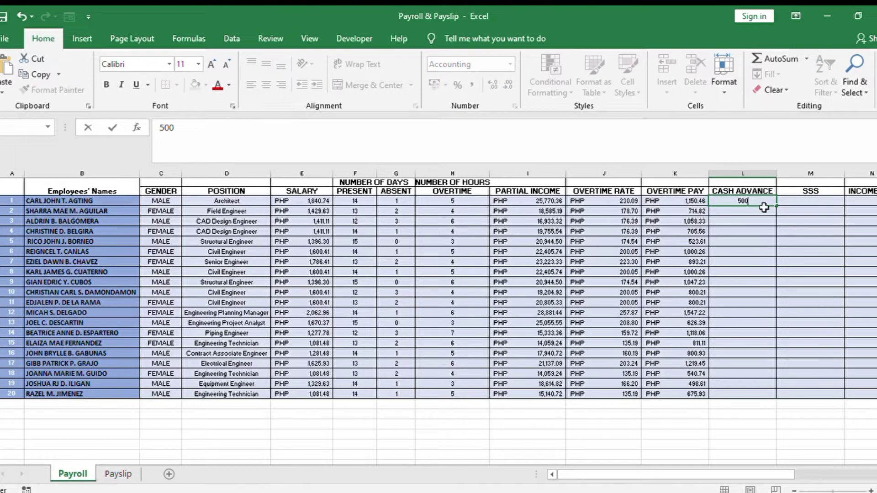
pyautogui.click(758, 212)
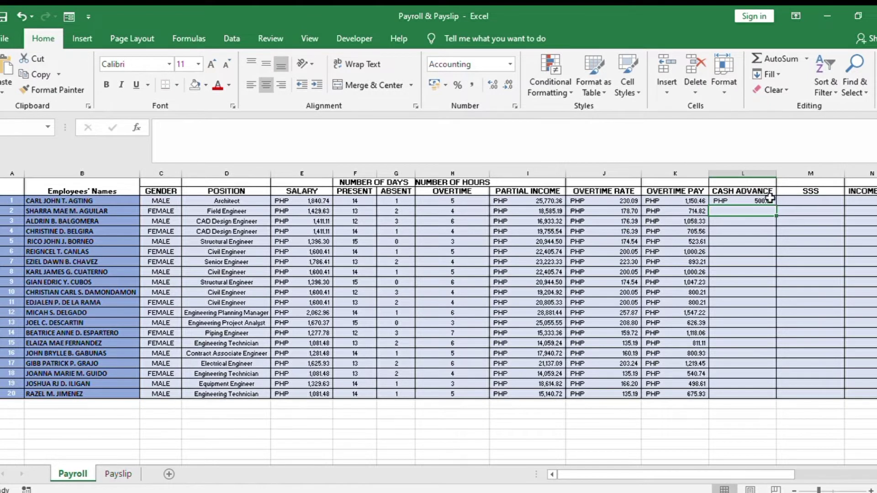
pyautogui.click(768, 200)
pyautogui.moveTo(773, 205); pyautogui.dragTo(773, 284)
# Step: Enter a Cash Advance of 1000 for employees 10 through 17
pyautogui.click(758, 293)
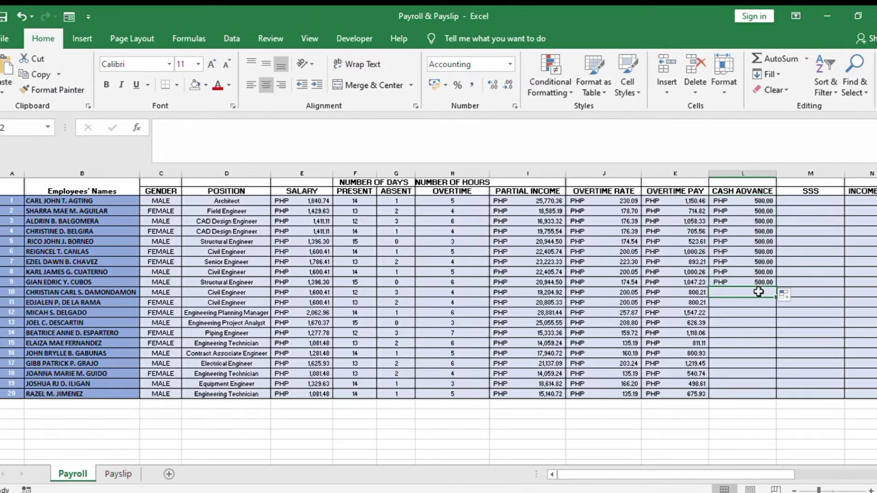
pyautogui.write('1000')
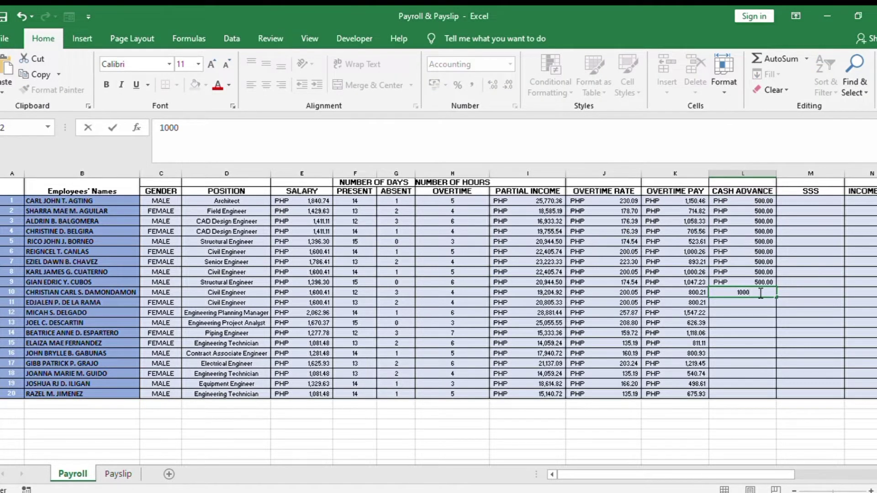
pyautogui.press('Return')
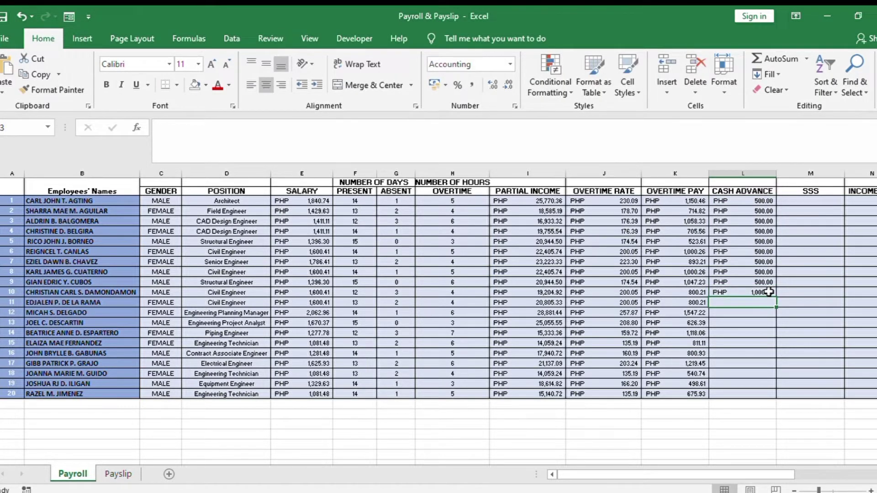
pyautogui.click(767, 292)
pyautogui.moveTo(775, 297); pyautogui.dragTo(770, 364)
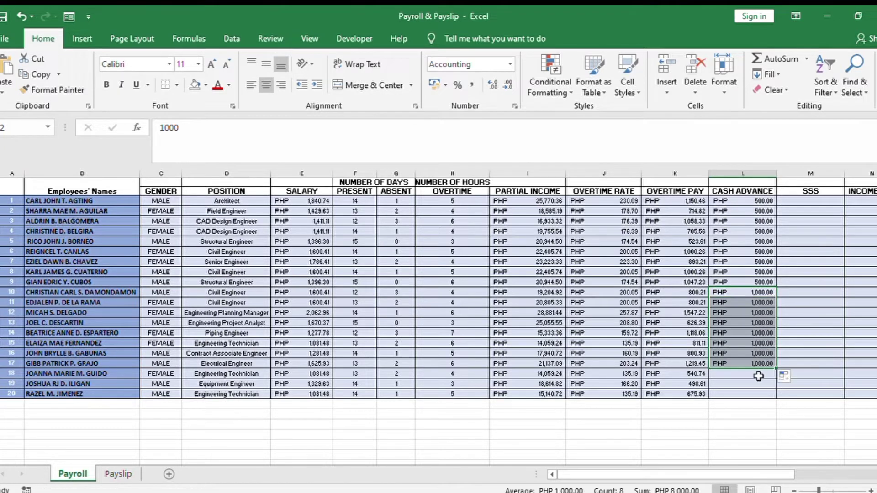
# Step: Enter a Cash Advance of 0 for employees 18 through 20
pyautogui.click(755, 375)
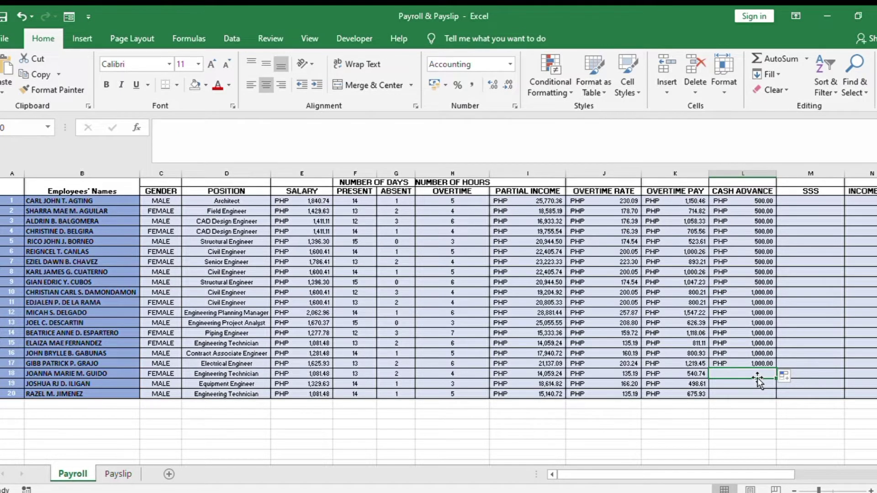
pyautogui.write('0')
pyautogui.press('Return')
pyautogui.press('Return')
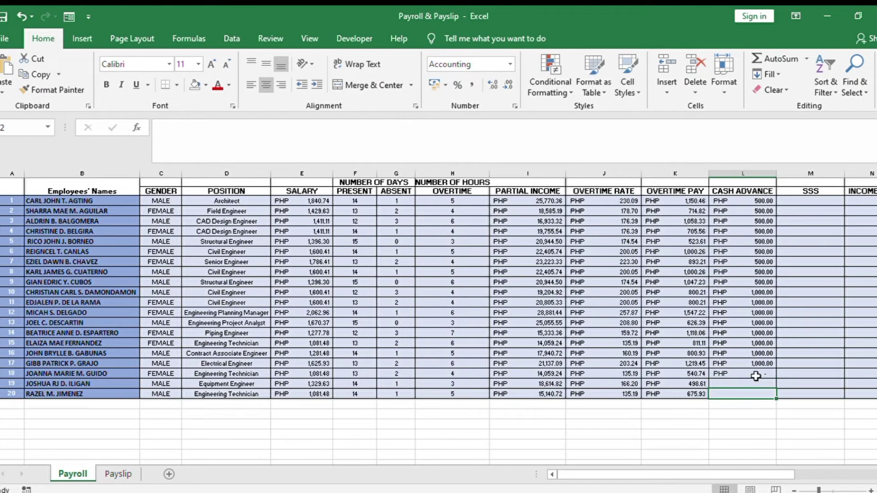
pyautogui.click(761, 374)
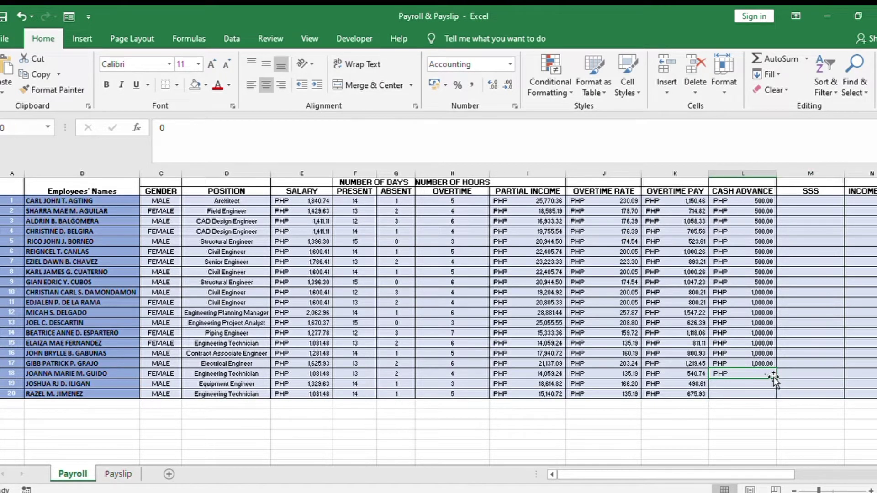
pyautogui.moveTo(773, 377); pyautogui.dragTo(774, 398)
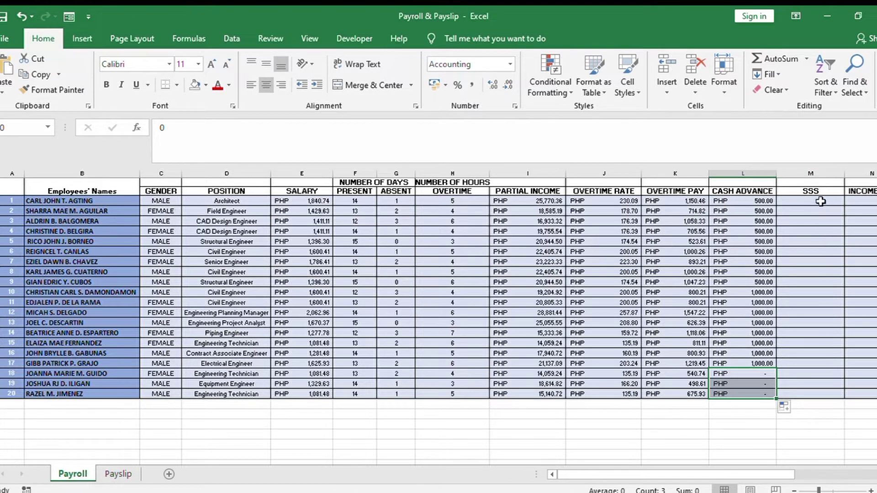
# Step: Calculate SSS for all 20 employees as 10% of partial income, using =I3*0.1 in the first row and filling down
pyautogui.moveTo(701, 473); pyautogui.dragTo(790, 467)
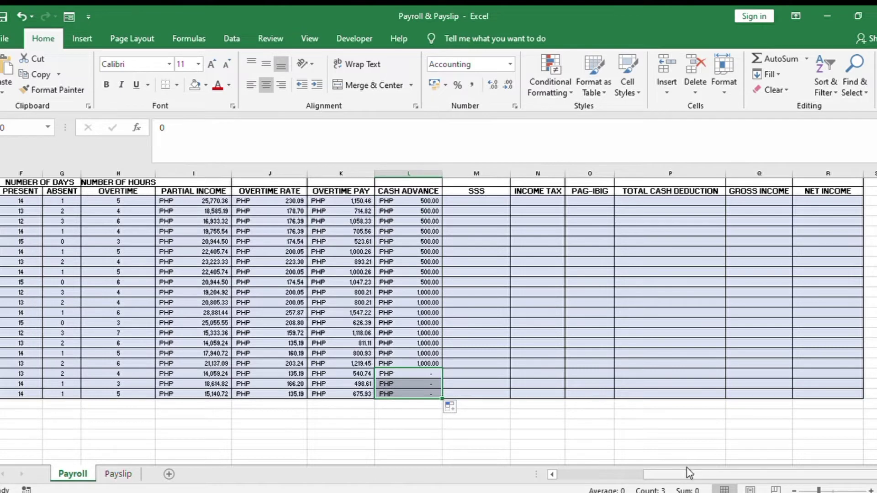
pyautogui.moveTo(686, 467); pyautogui.dragTo(650, 468)
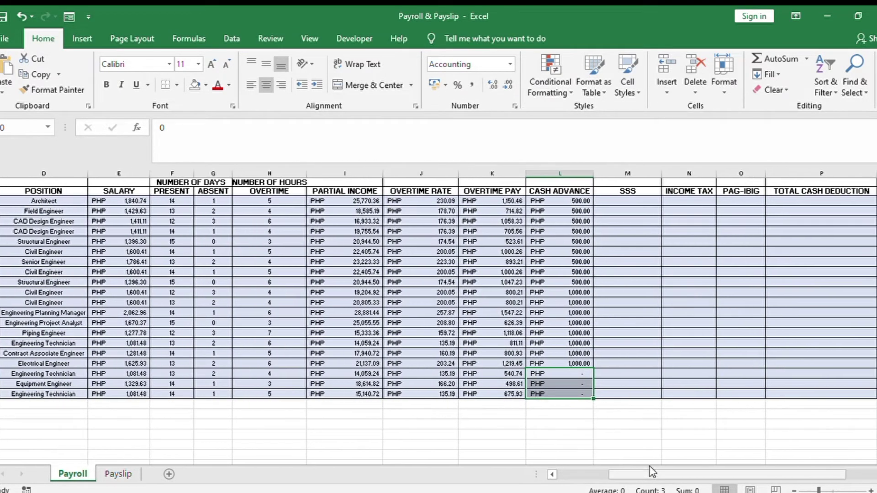
pyautogui.click(618, 201)
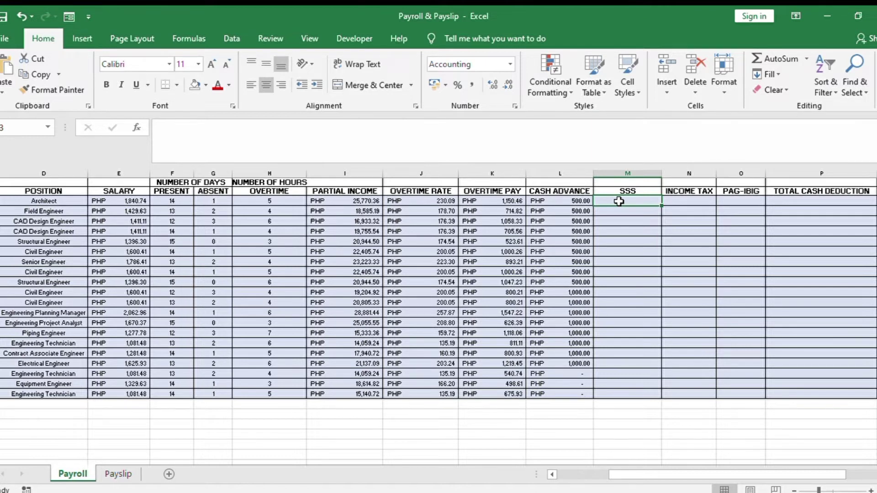
pyautogui.write('=')
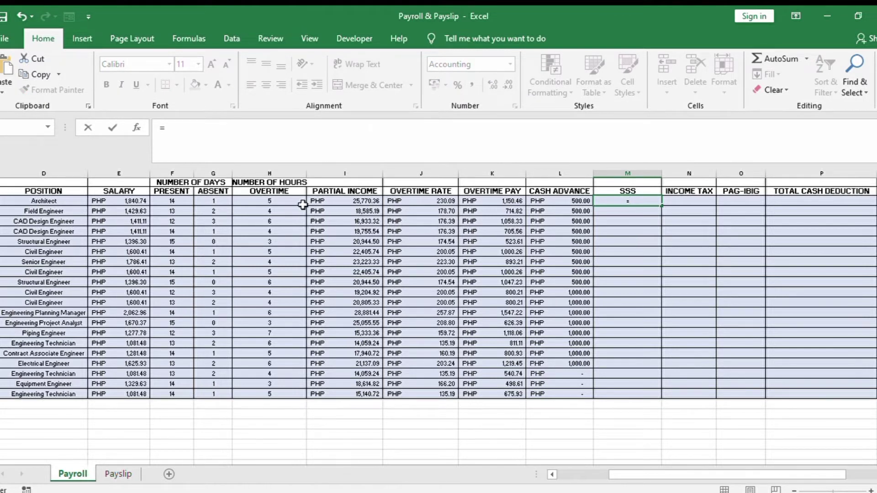
pyautogui.click(329, 201)
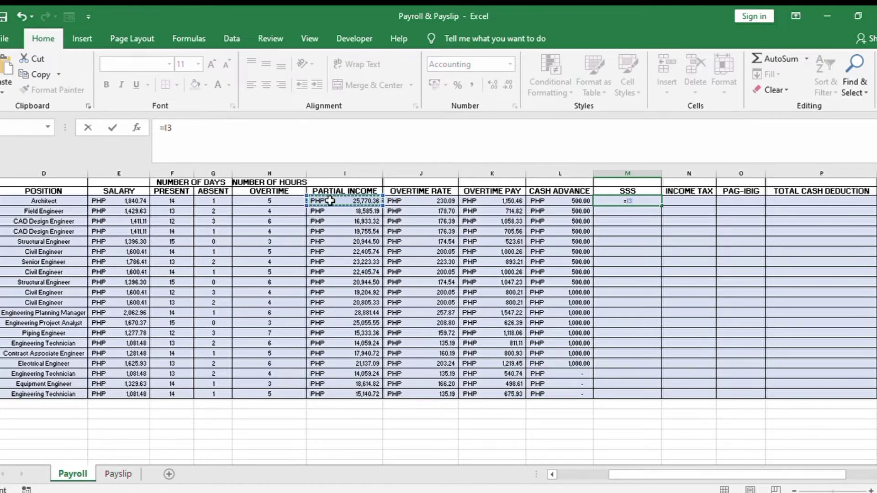
pyautogui.write('*0.1')
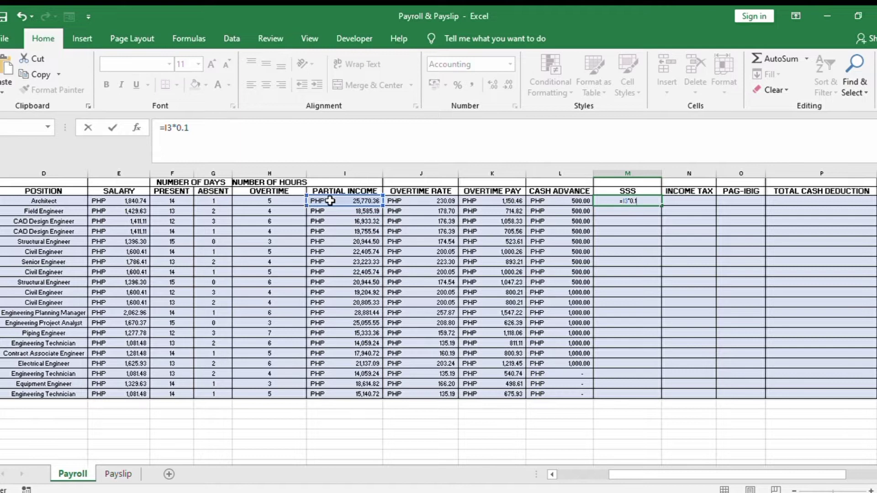
pyautogui.press('Return')
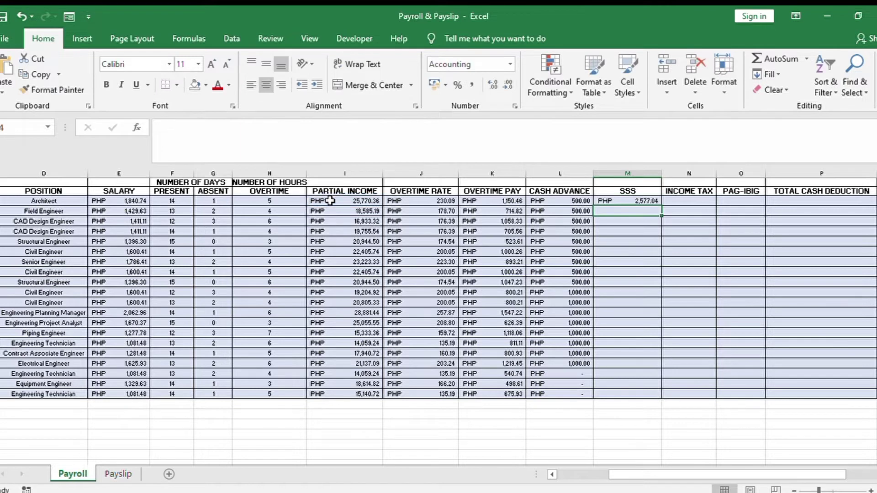
pyautogui.click(656, 199)
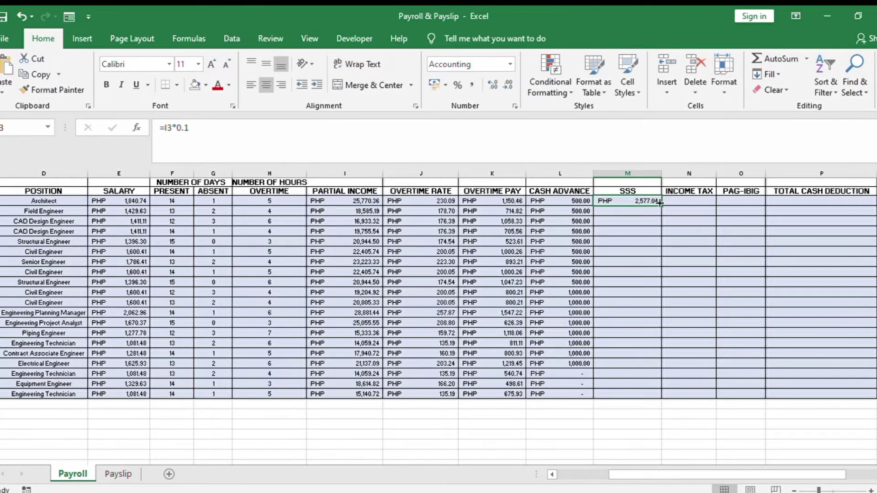
pyautogui.moveTo(660, 205); pyautogui.dragTo(660, 396)
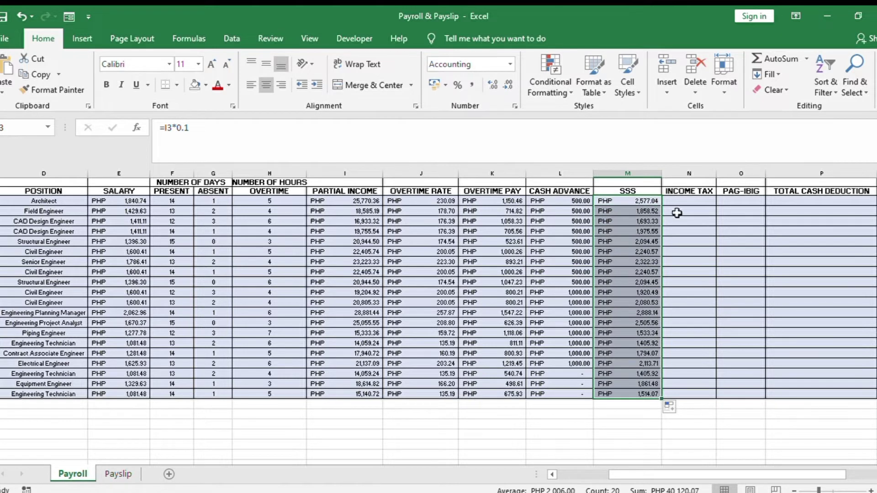
# Step: Calculate Income Tax for all 20 employees as 12% of partial income, using =I3*0.12 in the first row and filling down
pyautogui.click(683, 200)
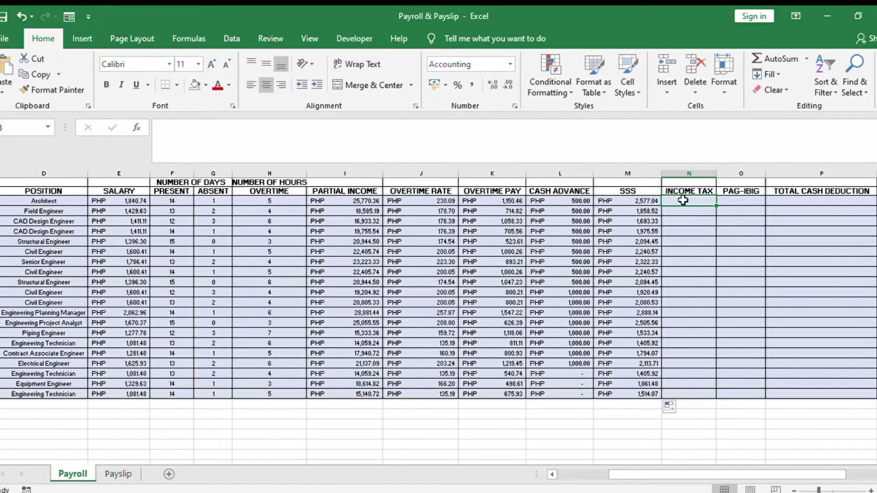
pyautogui.write('=')
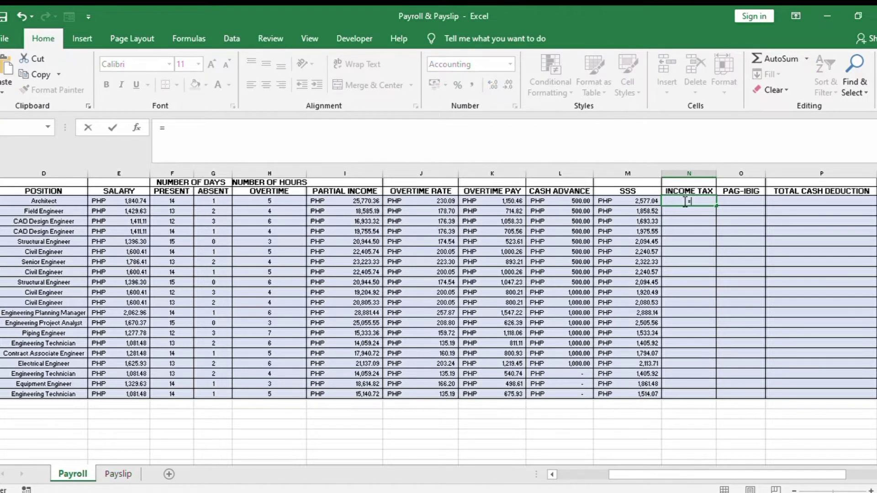
pyautogui.click(353, 200)
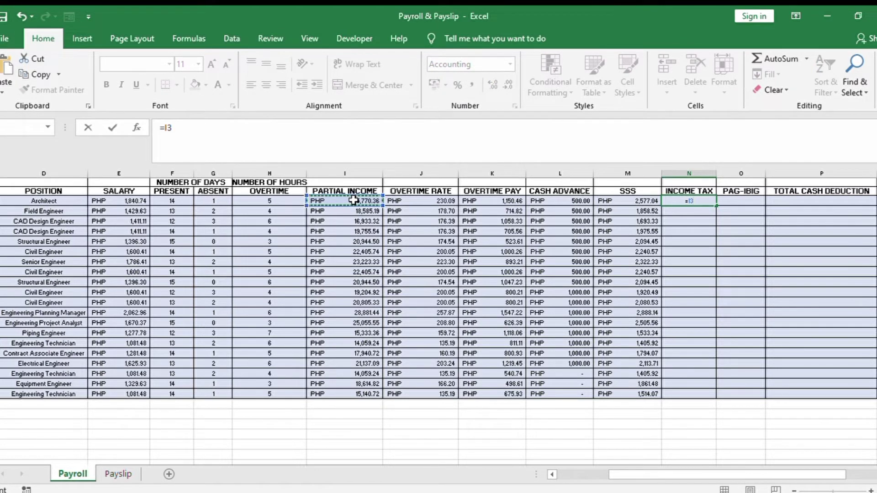
pyautogui.write('*0.12')
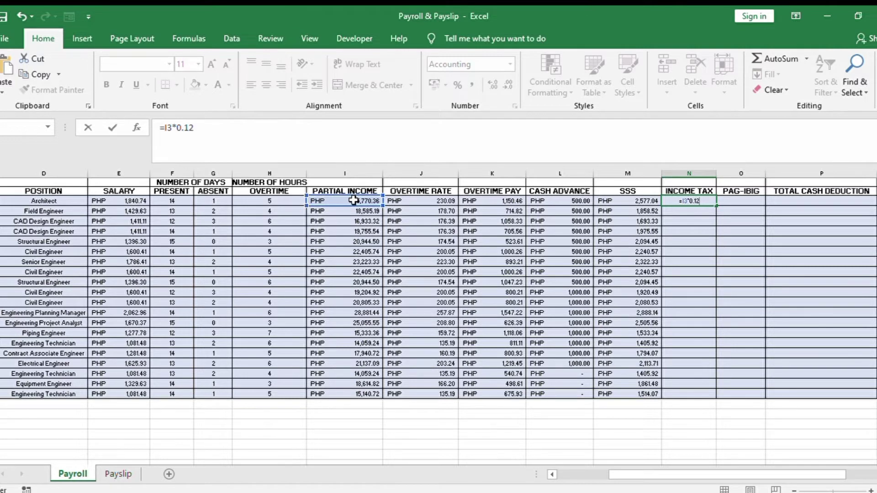
pyautogui.press('Return')
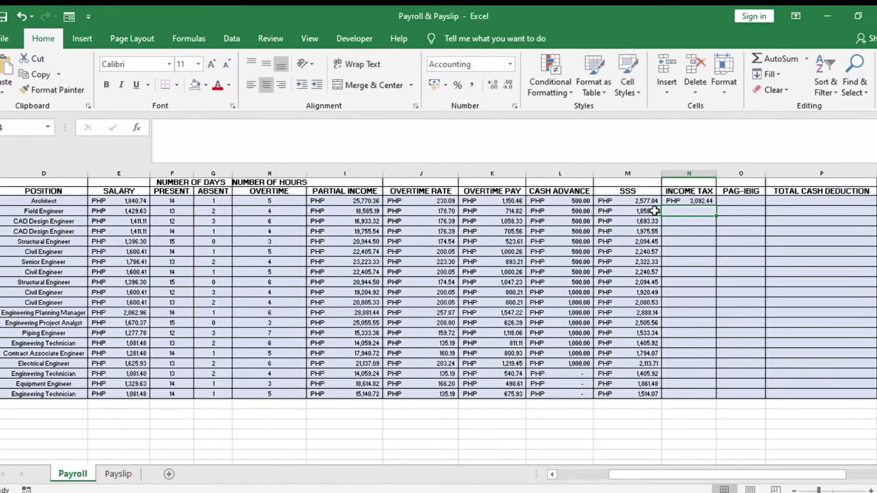
pyautogui.click(693, 201)
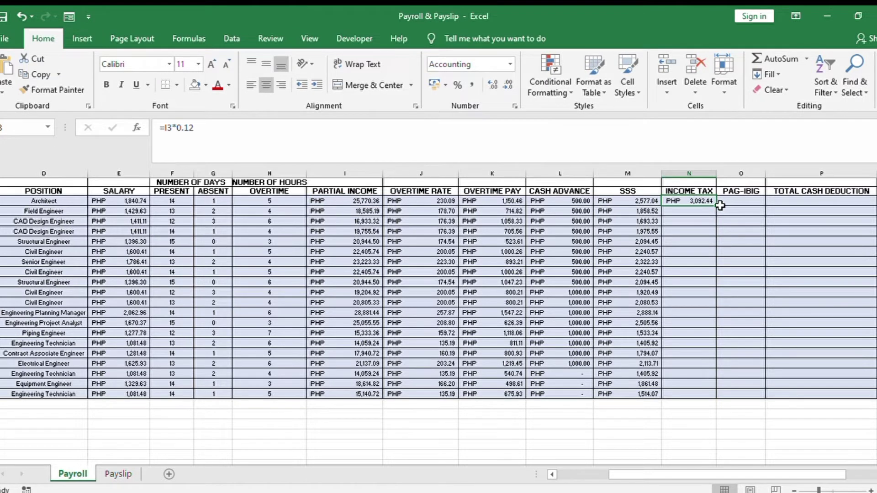
pyautogui.moveTo(715, 205); pyautogui.dragTo(712, 395)
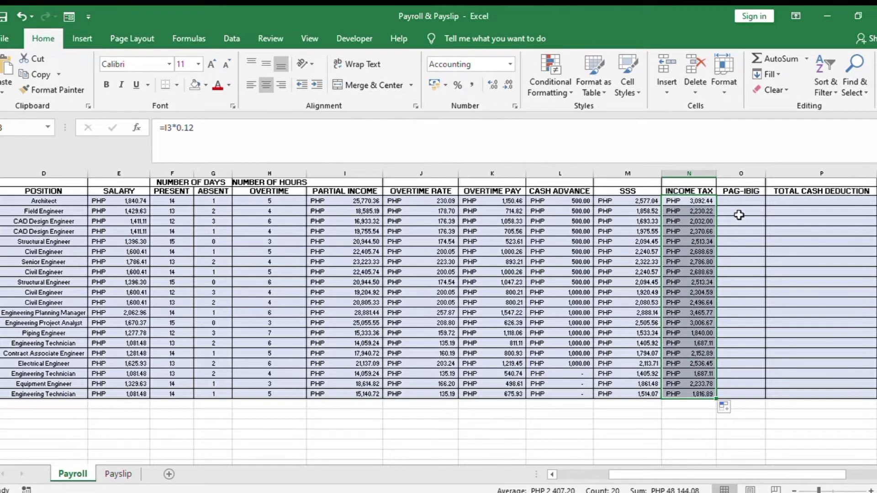
# Step: Calculate Pag-IBIG for all 20 employees as 5% of partial income, using =I3*0.05 in the first row and filling down
pyautogui.click(743, 201)
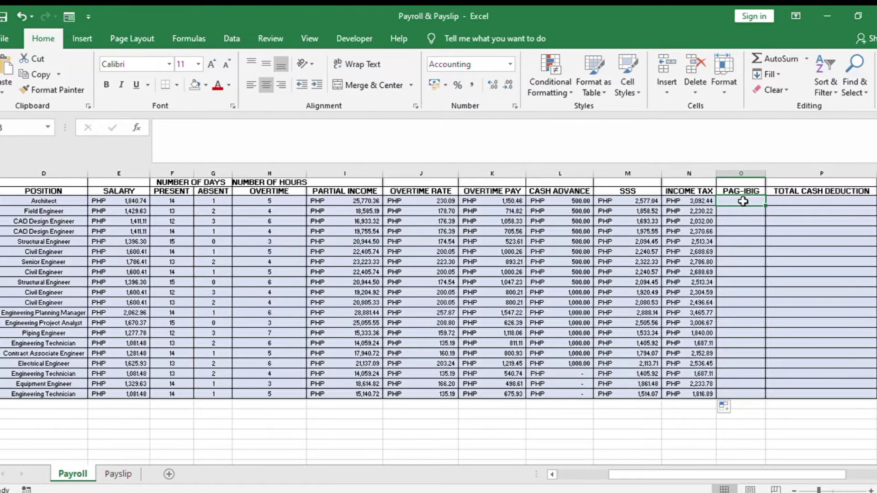
pyautogui.write('=')
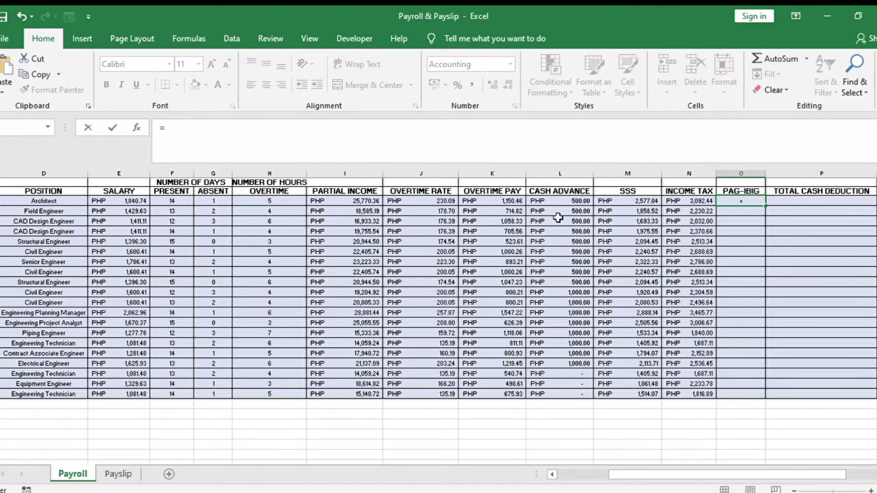
pyautogui.click(362, 202)
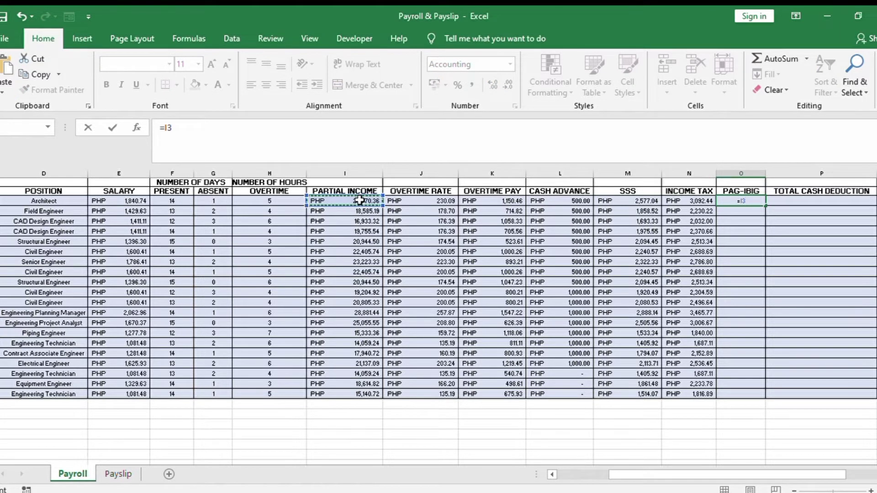
pyautogui.write('*0')
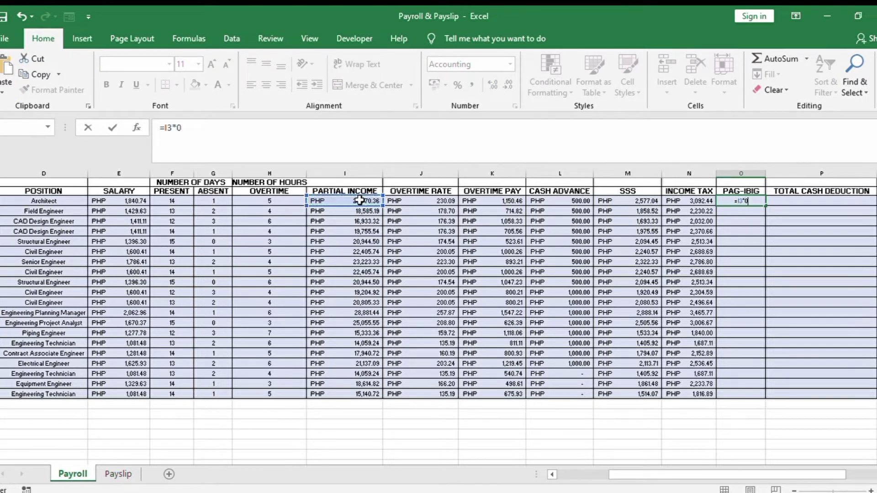
pyautogui.write('.05')
pyautogui.press('Return')
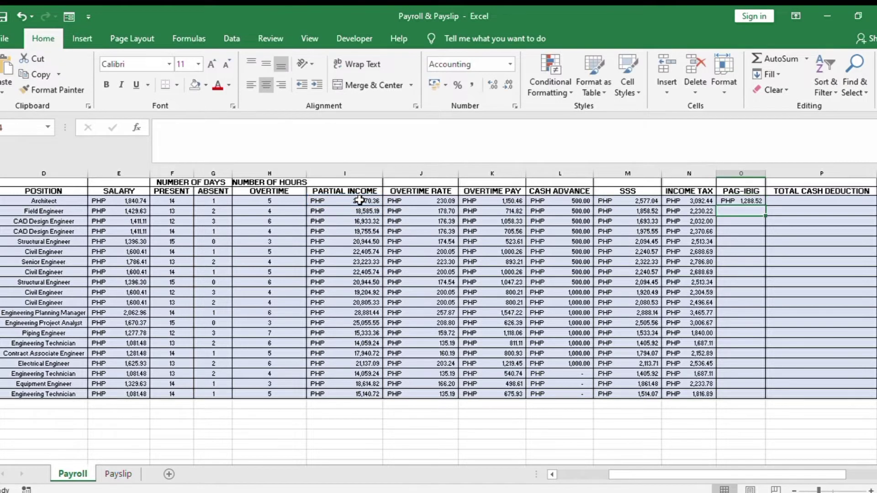
pyautogui.click(727, 201)
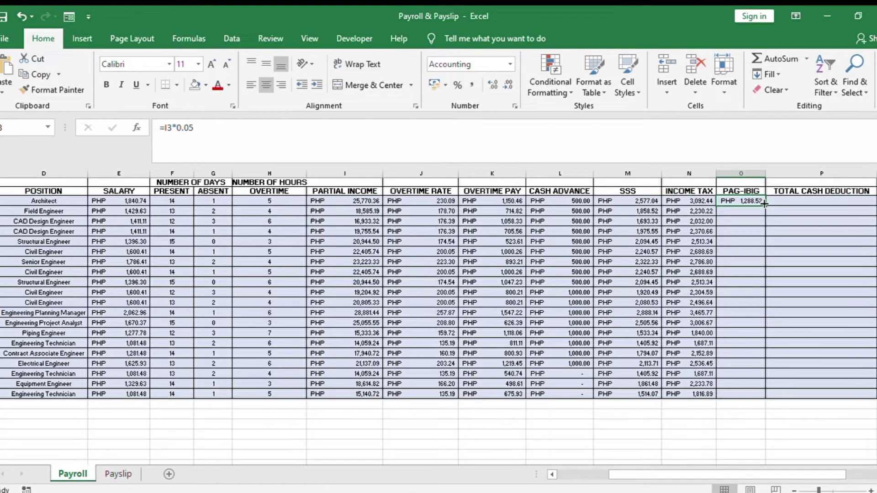
pyautogui.moveTo(764, 203); pyautogui.dragTo(764, 396)
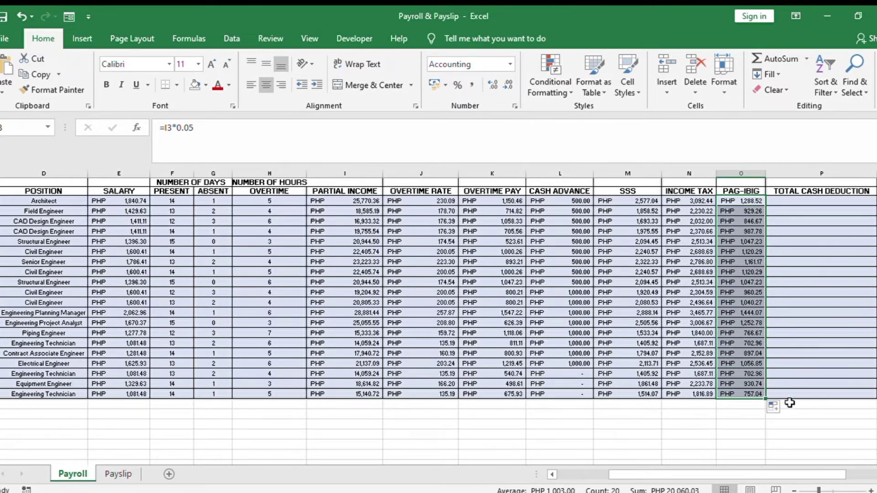
# Step: Calculate Total Cash Deduction for all 20 employees by summing cash advance through Pag-IBIG, using =SUM(L3:O3) in the first row and filling down
pyautogui.moveTo(725, 471); pyautogui.dragTo(774, 468)
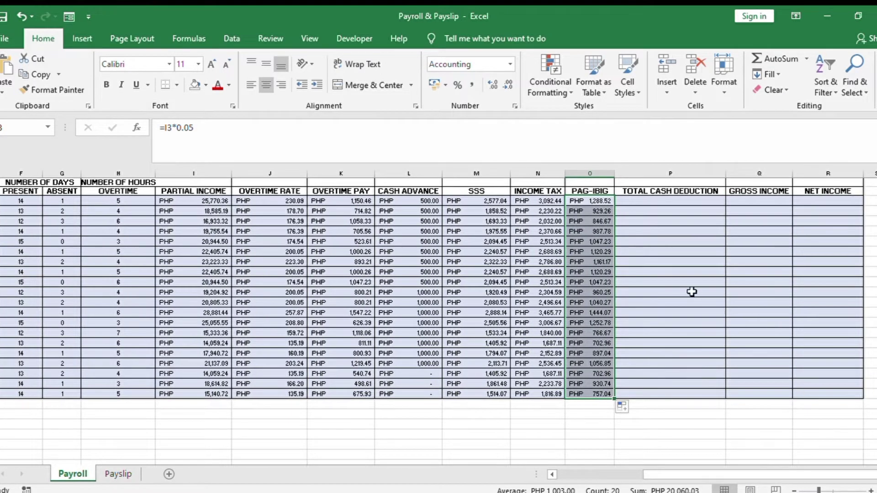
pyautogui.click(677, 201)
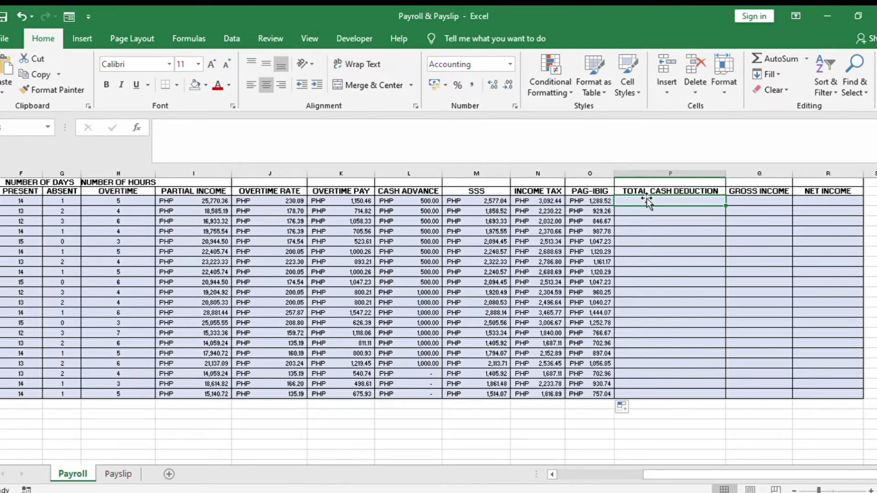
pyautogui.write('=S')
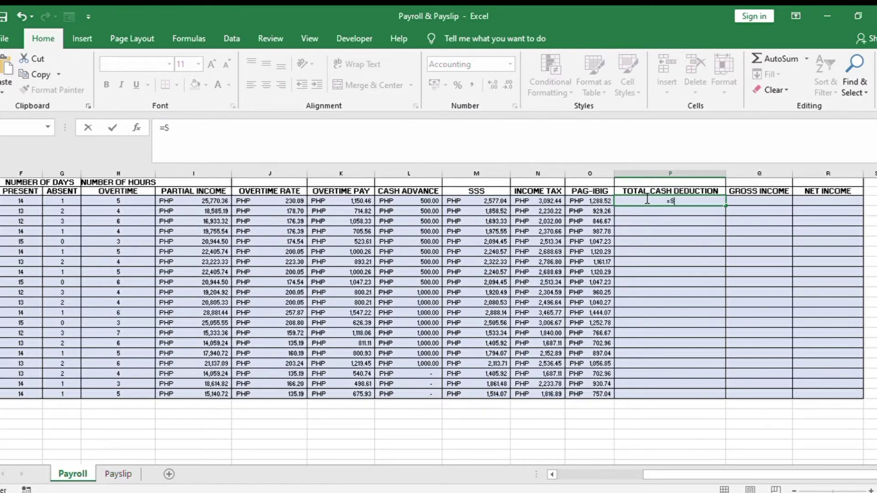
pyautogui.write('UM(')
pyautogui.moveTo(416, 200); pyautogui.dragTo(579, 200)
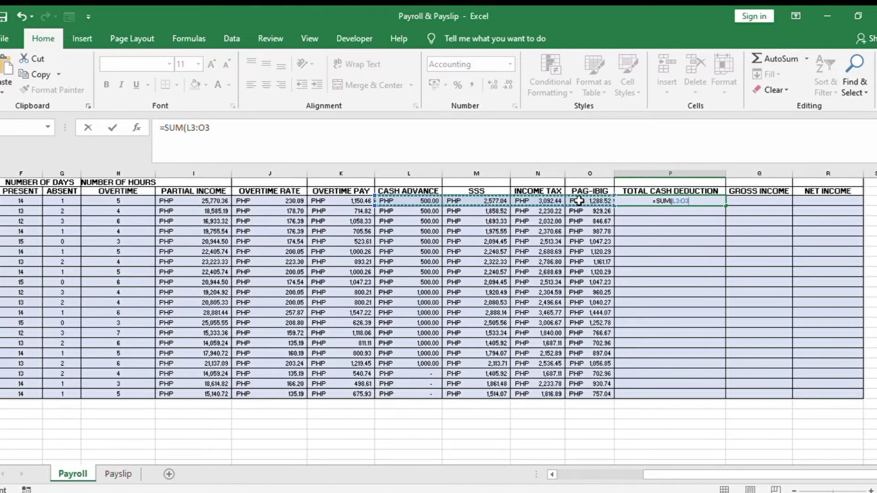
pyautogui.write(')')
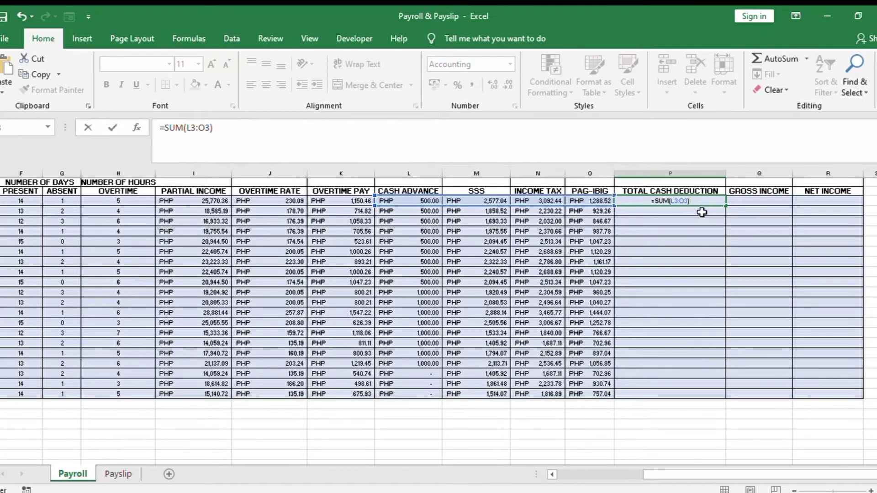
pyautogui.press('Return')
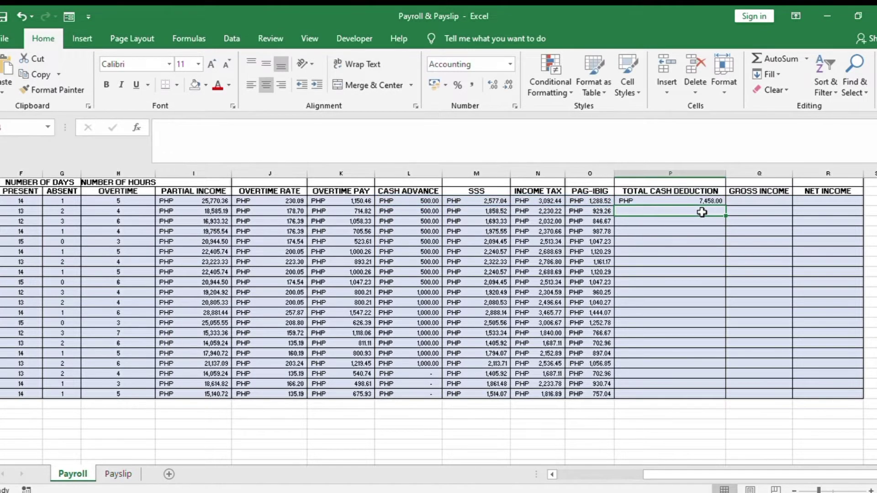
pyautogui.click(717, 201)
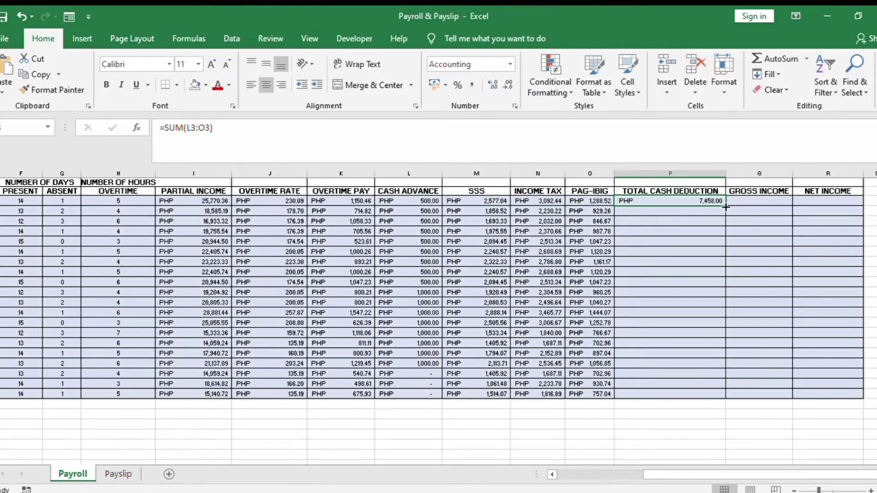
pyautogui.moveTo(727, 209); pyautogui.dragTo(709, 394)
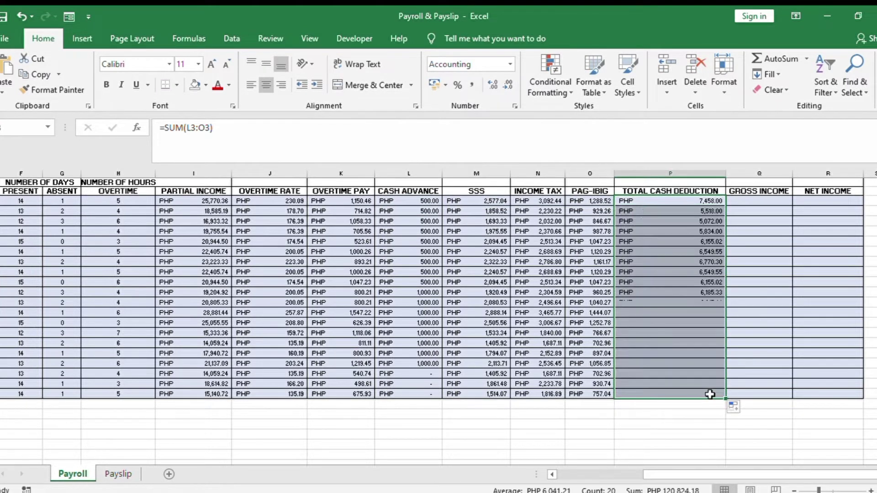
# Step: Calculate Gross Income for all 20 employees as overtime pay plus partial income, using =K3+I3 in the first row and filling down
pyautogui.click(750, 202)
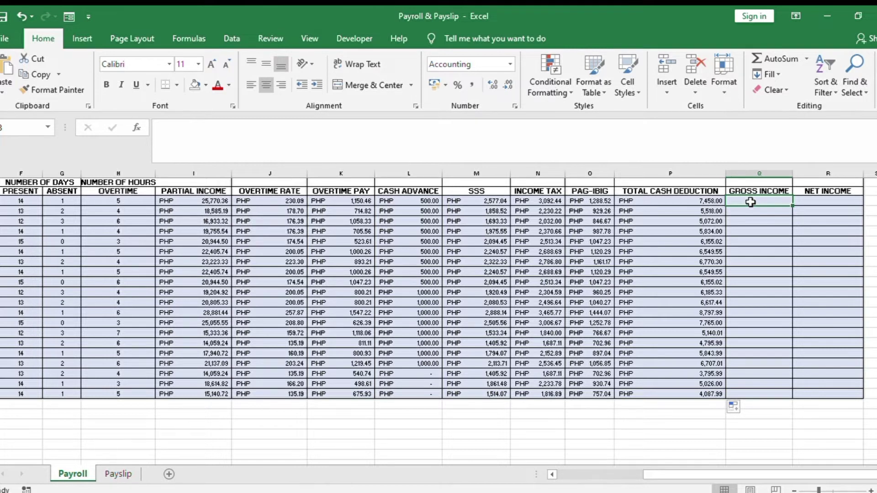
pyautogui.write('=')
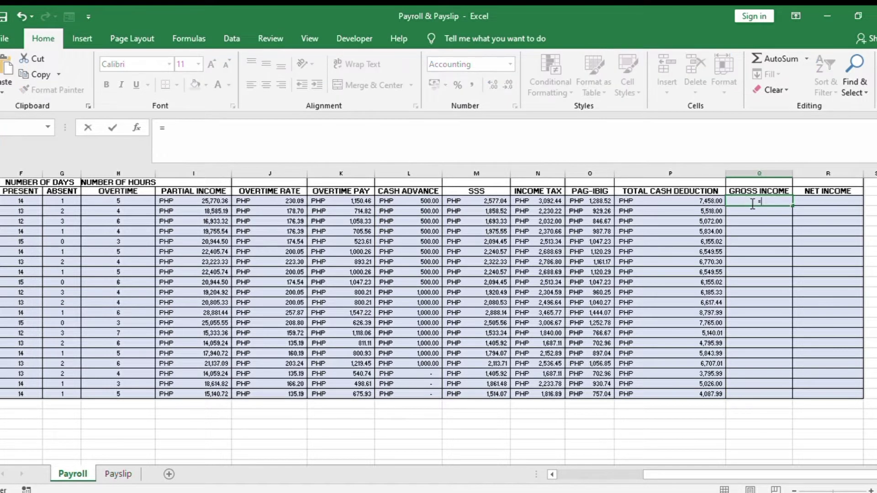
pyautogui.click(338, 202)
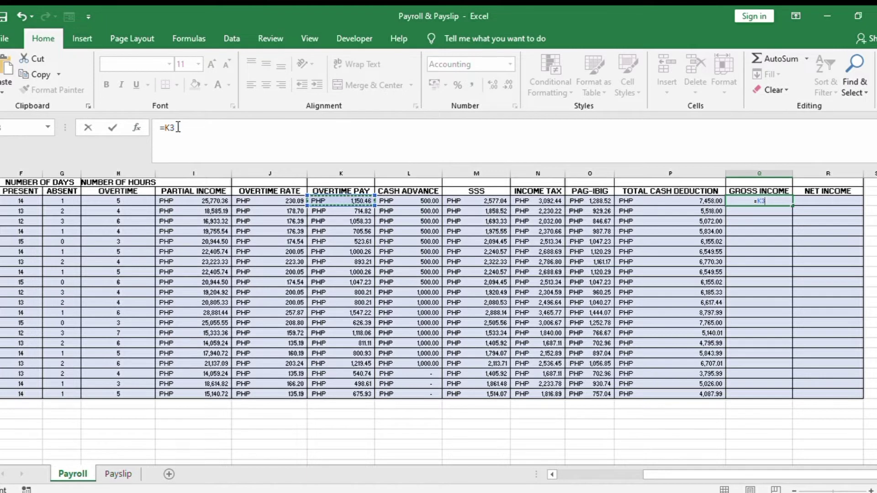
pyautogui.write('=')
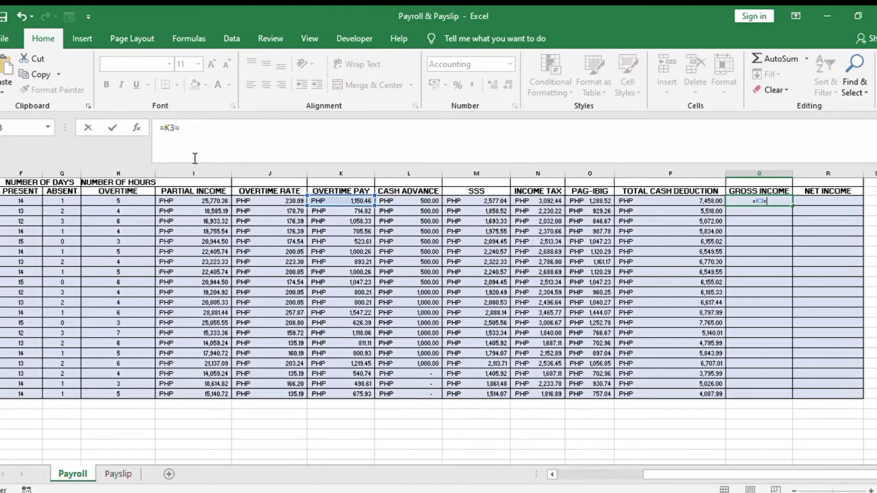
pyautogui.press('BackSpace')
pyautogui.write('+')
pyautogui.click(168, 203)
pyautogui.press('Return')
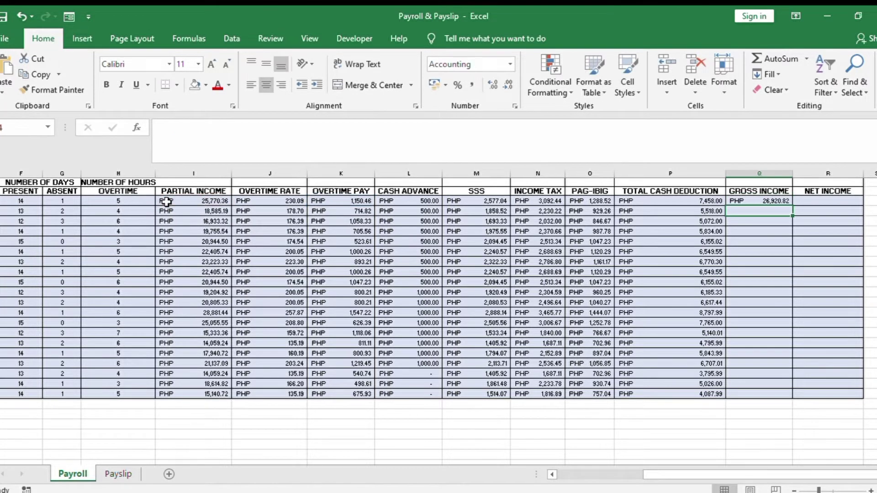
pyautogui.click(758, 201)
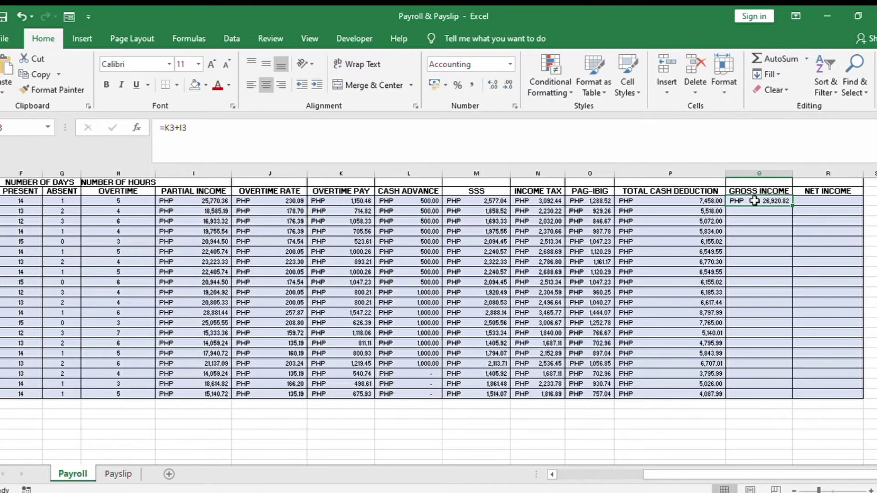
pyautogui.moveTo(790, 204); pyautogui.dragTo(790, 401)
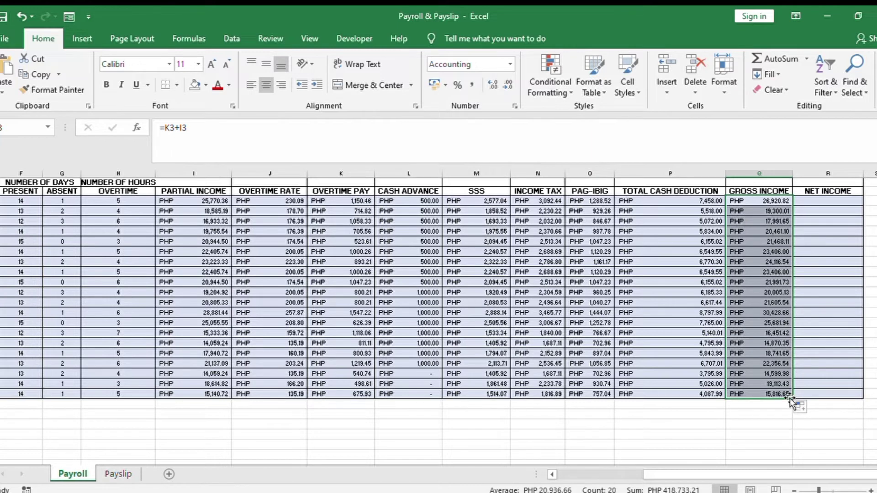
# Step: Calculate Net Income for all 20 employees as gross income minus total cash deduction, using =Q3-P3 in the first row and filling down
pyautogui.click(836, 204)
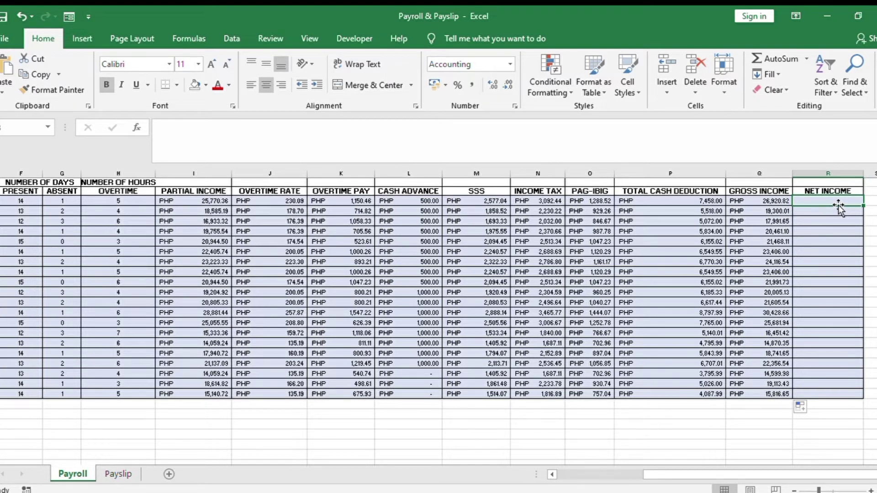
pyautogui.write('=')
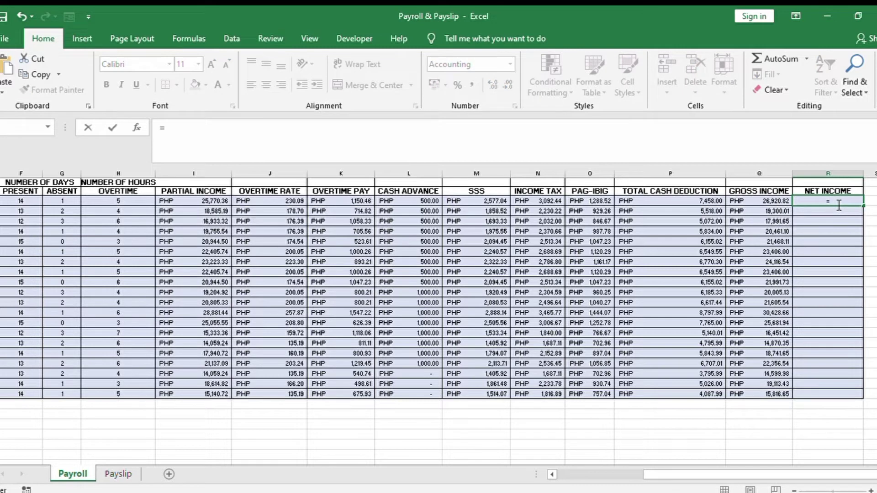
pyautogui.click(752, 201)
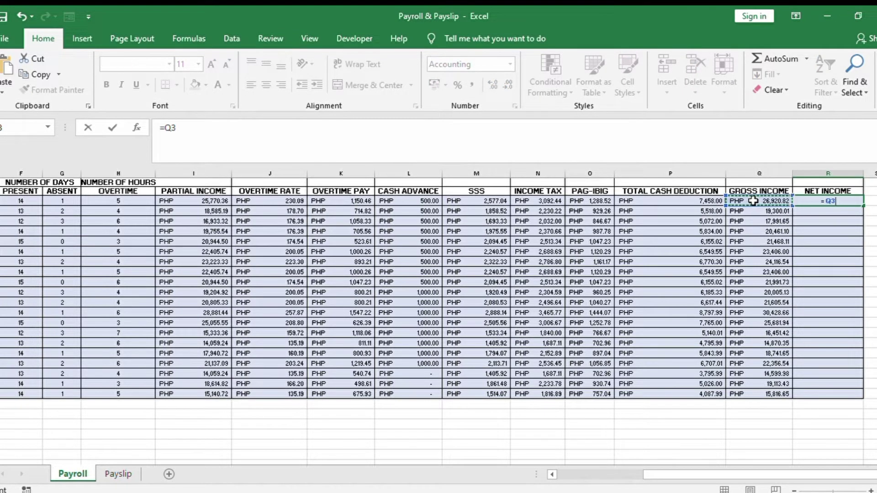
pyautogui.write('-')
pyautogui.click(704, 201)
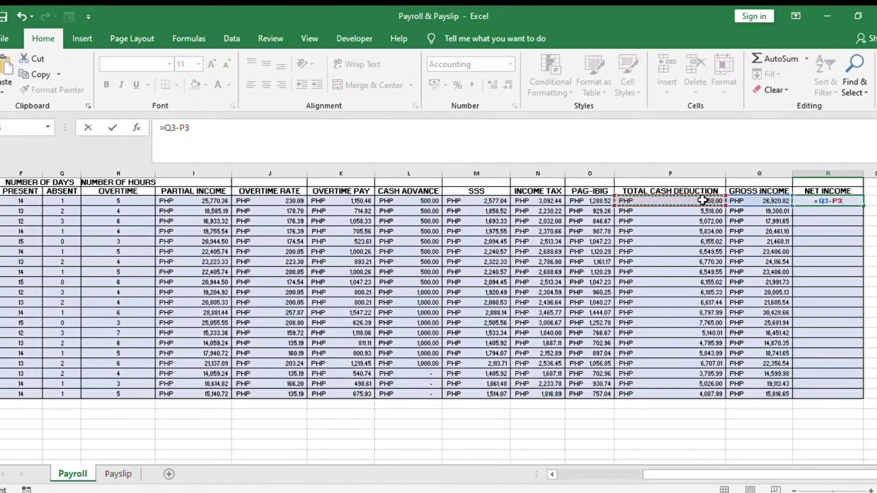
pyautogui.press('Return')
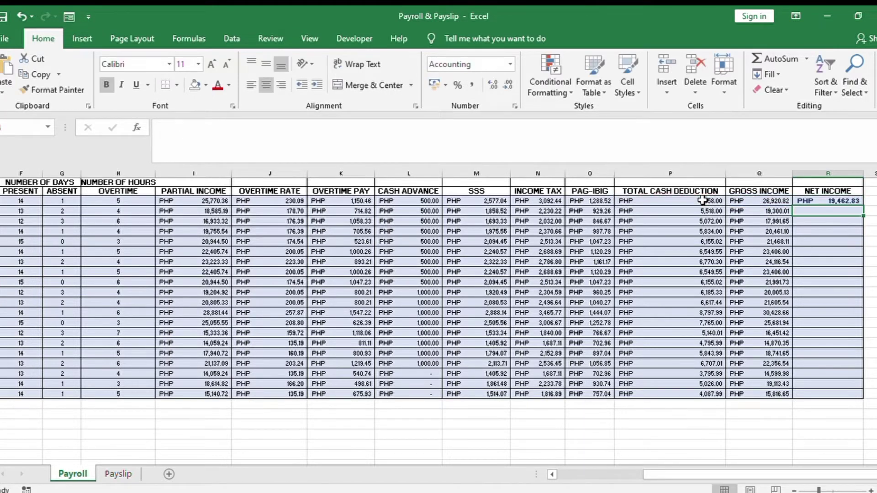
pyautogui.click(858, 201)
pyautogui.moveTo(865, 206); pyautogui.dragTo(851, 402)
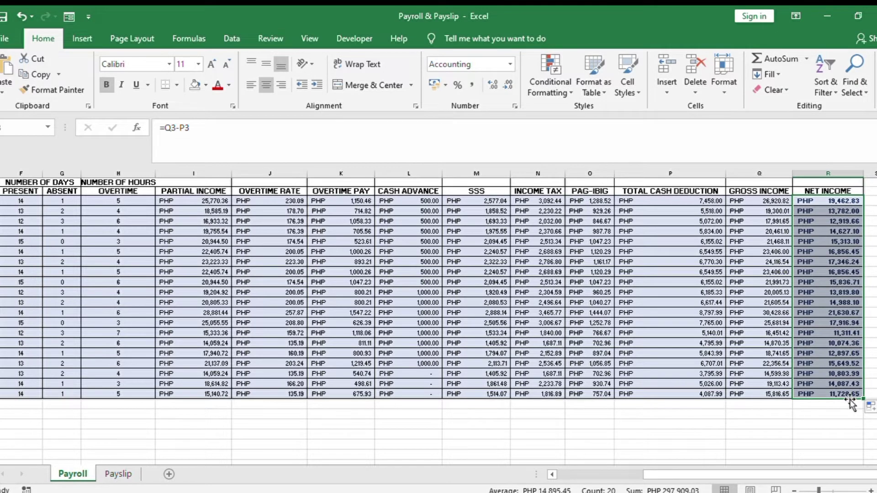
pyautogui.click(810, 436)
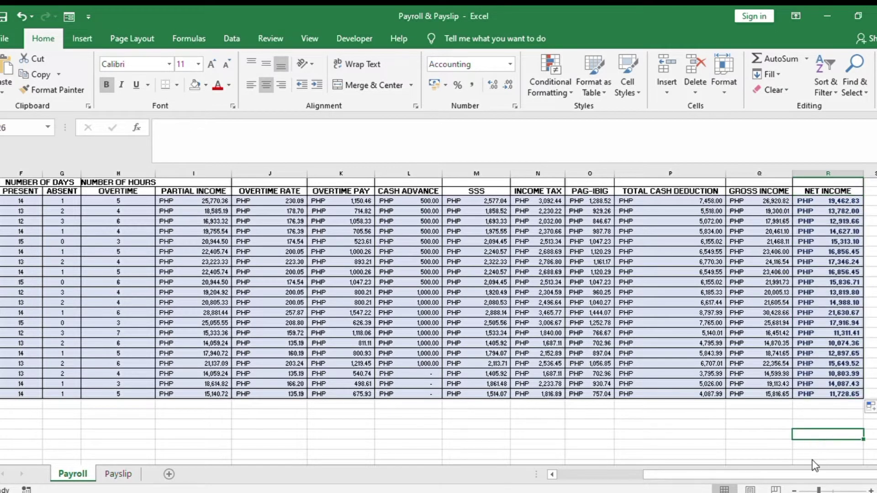
# Step: Clear the existing employee number, date and name entries in D5:E7 on the Payslip sheet
pyautogui.moveTo(811, 471)
pyautogui.mouseDown()
pyautogui.moveTo(689, 471)
pyautogui.moveTo(804, 475)
pyautogui.mouseUp()
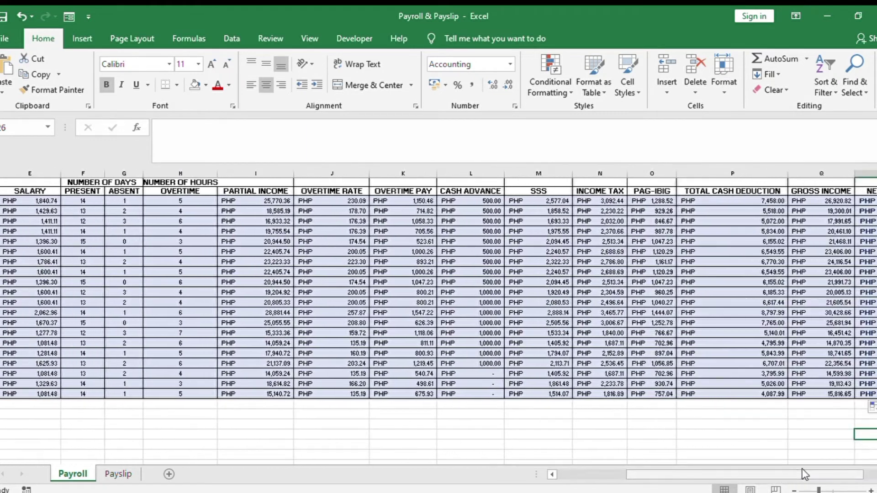
pyautogui.click(114, 471)
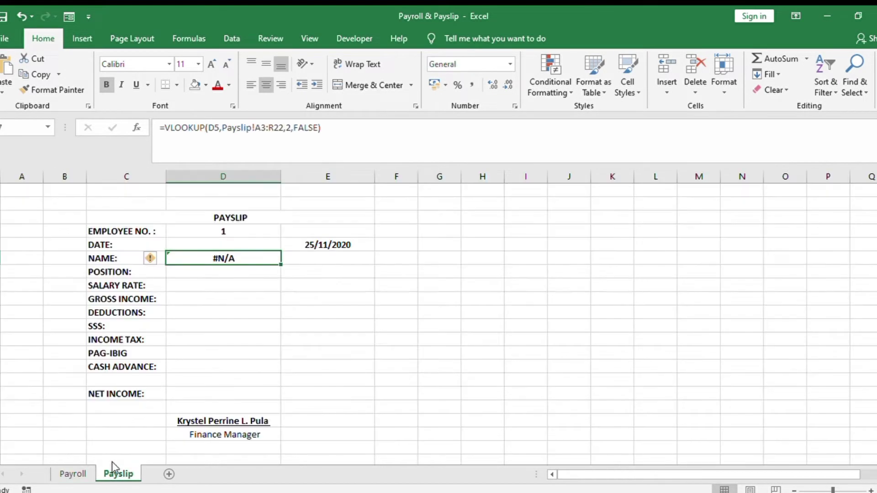
pyautogui.click(208, 231)
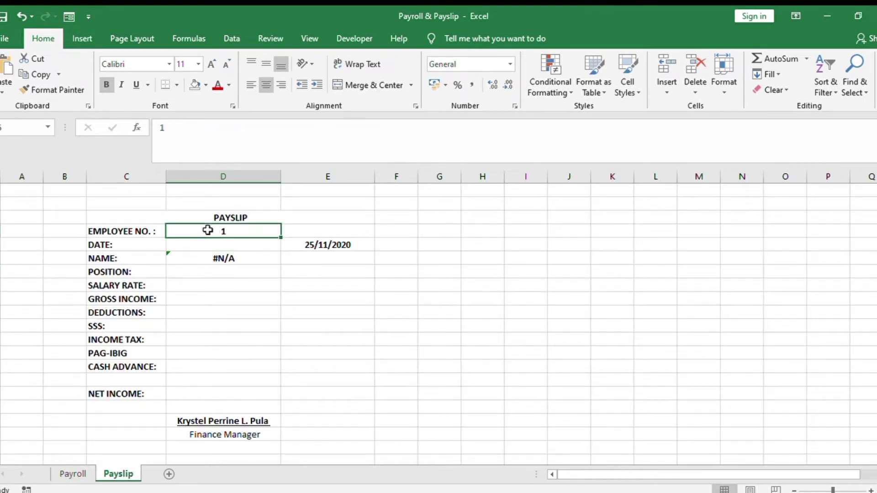
pyautogui.moveTo(208, 231); pyautogui.dragTo(325, 259)
pyautogui.press('Delete')
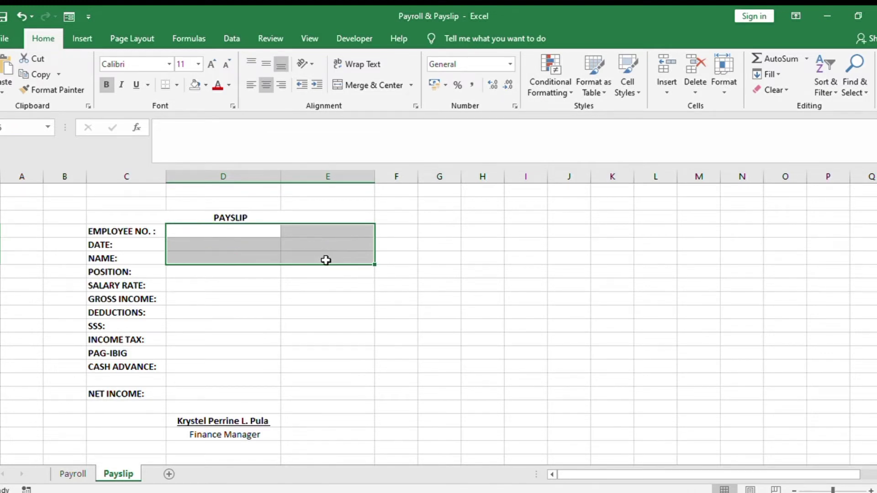
pyautogui.click(284, 280)
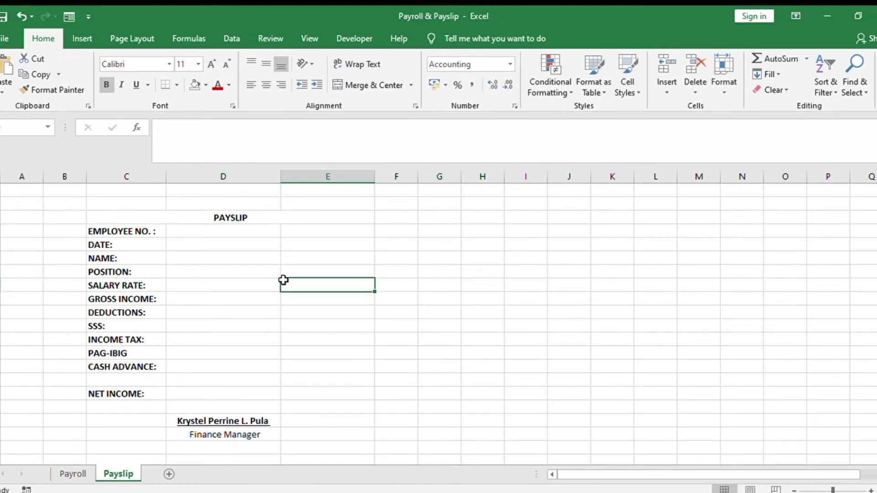
# Step: Enter the first employee's number in D5 and the current date in E6 of the payslip using =now()
pyautogui.click(214, 231)
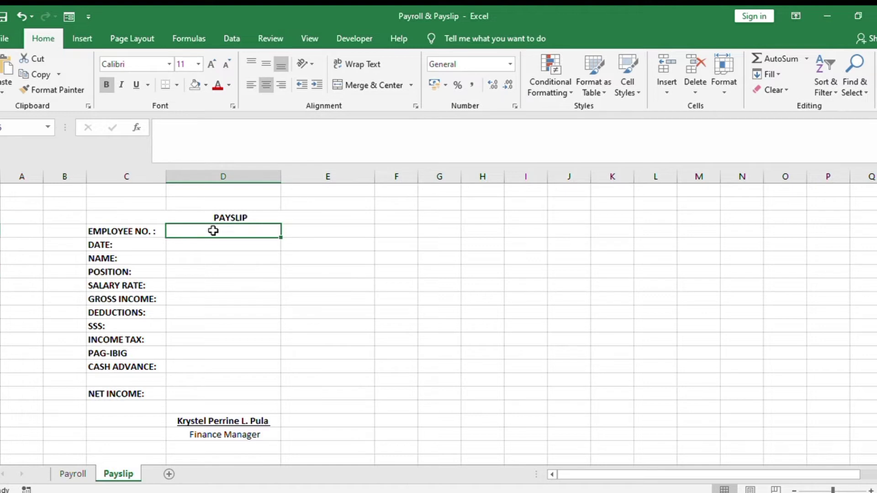
pyautogui.write('1')
pyautogui.press('Return')
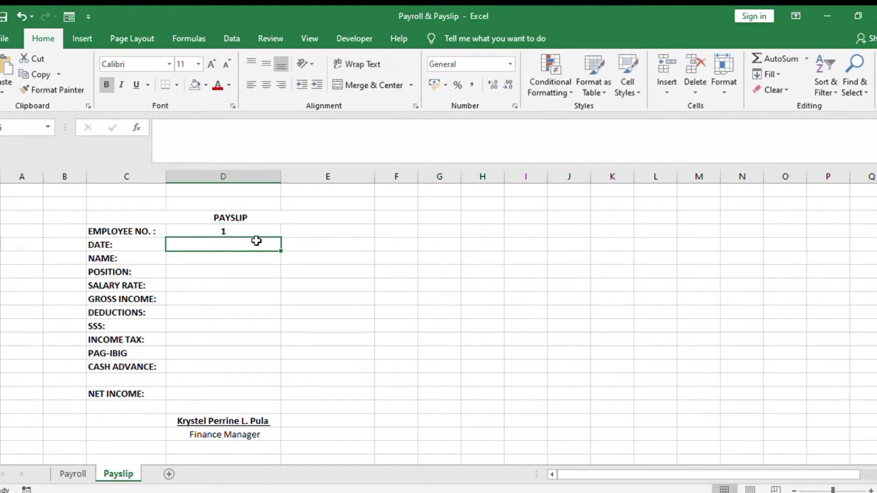
pyautogui.click(295, 240)
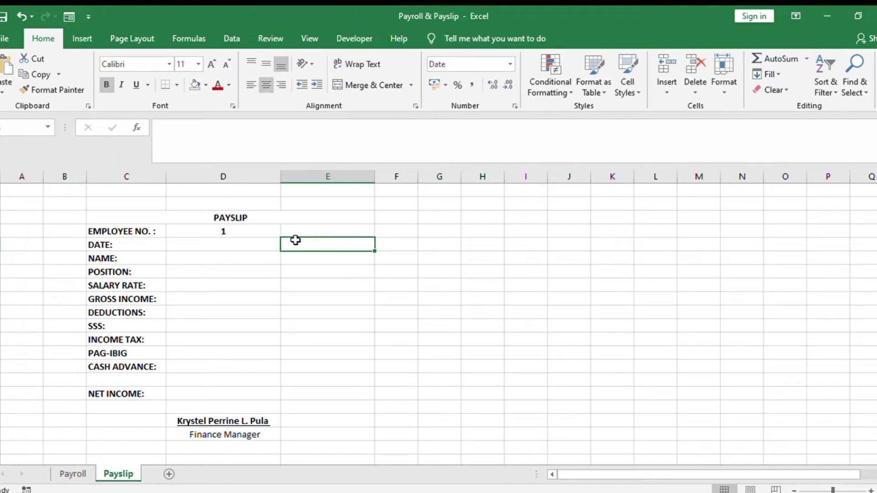
pyautogui.write('=')
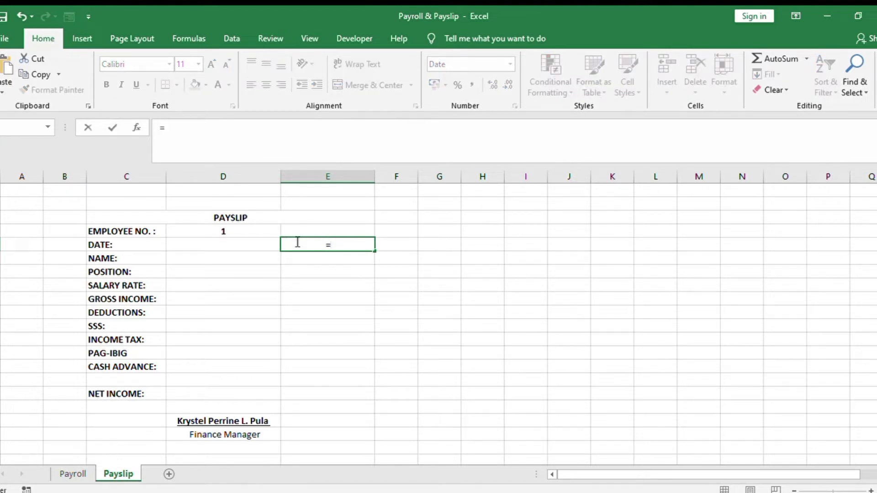
pyautogui.write('now()')
pyautogui.press('Return')
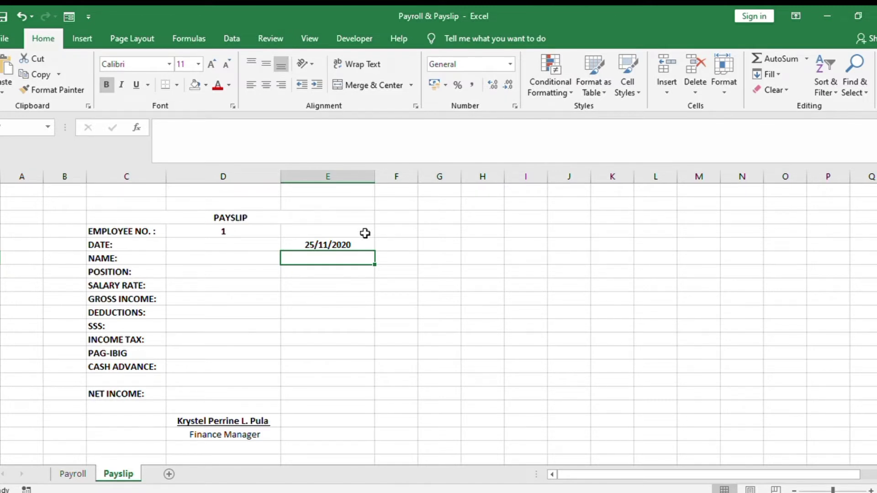
# Step: Start a vertical lookup formula in D7 for the employee's name, with D5 as lookup value and S_FIRM as table array
pyautogui.click(234, 257)
pyautogui.write('=V')
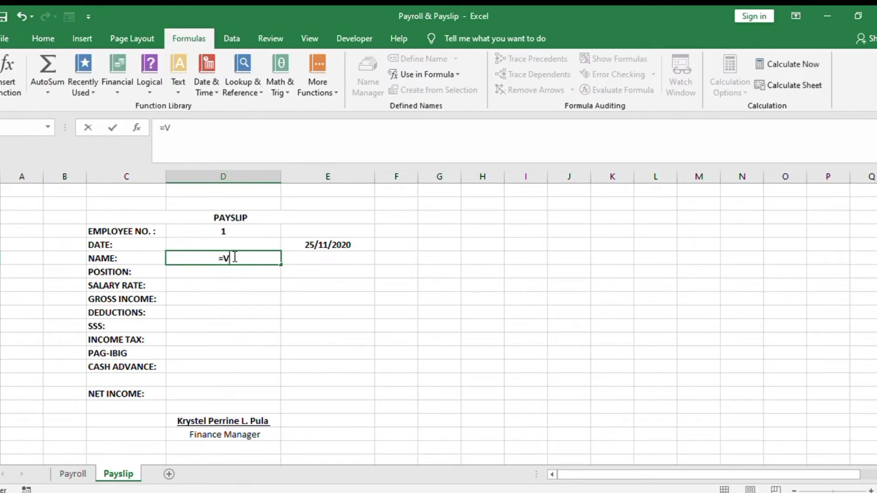
pyautogui.write('LLOKUP')
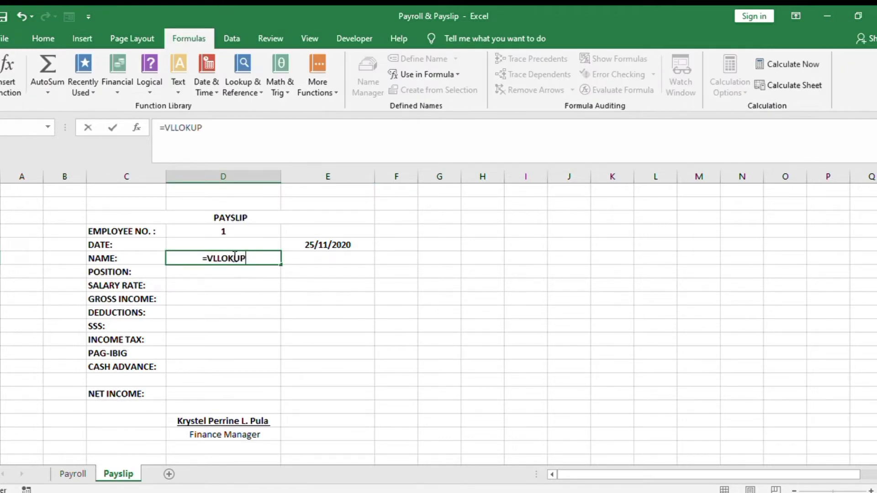
pyautogui.write('(')
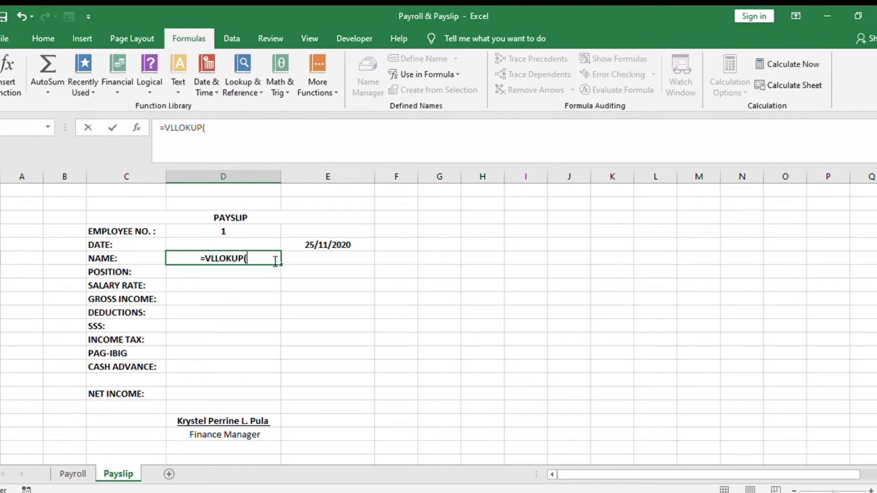
pyautogui.click(250, 235)
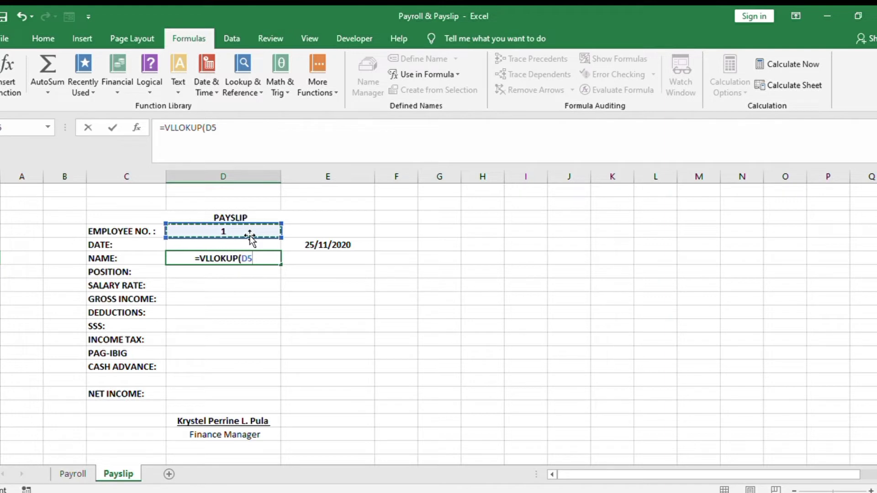
pyautogui.write(',')
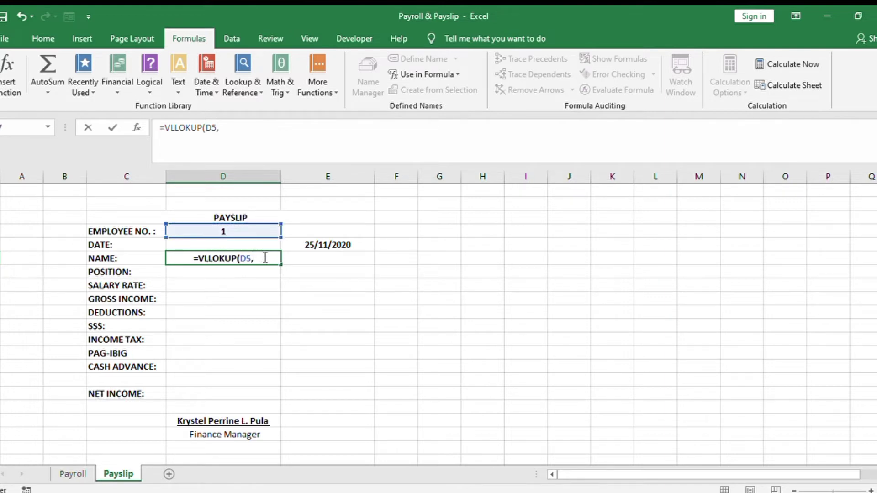
pyautogui.write('S')
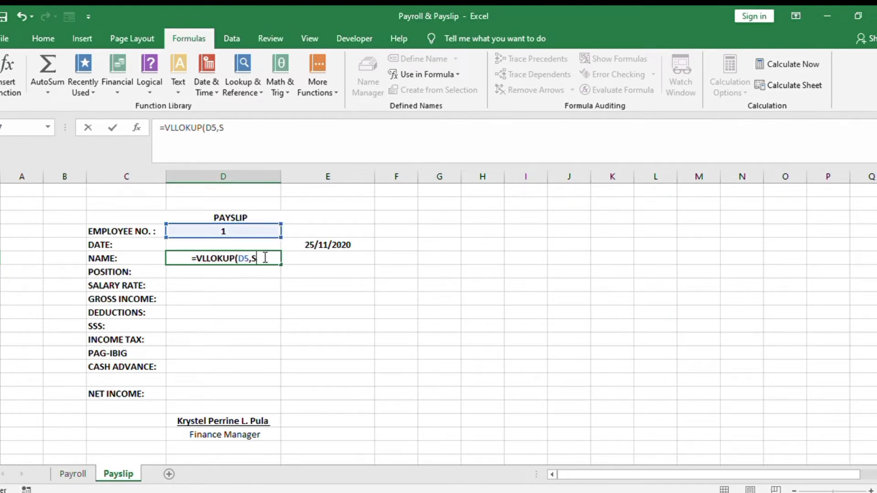
pyautogui.write('_')
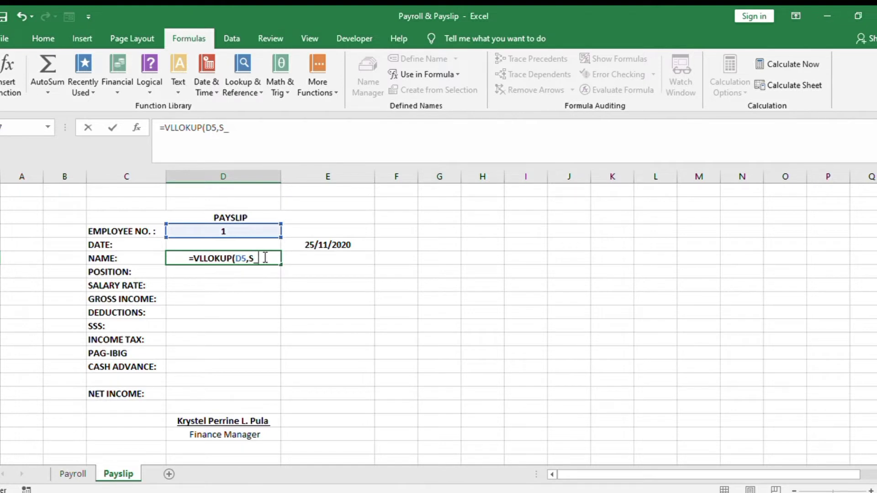
pyautogui.write('TI')
pyautogui.press('BackSpace')
pyautogui.press('BackSpace')
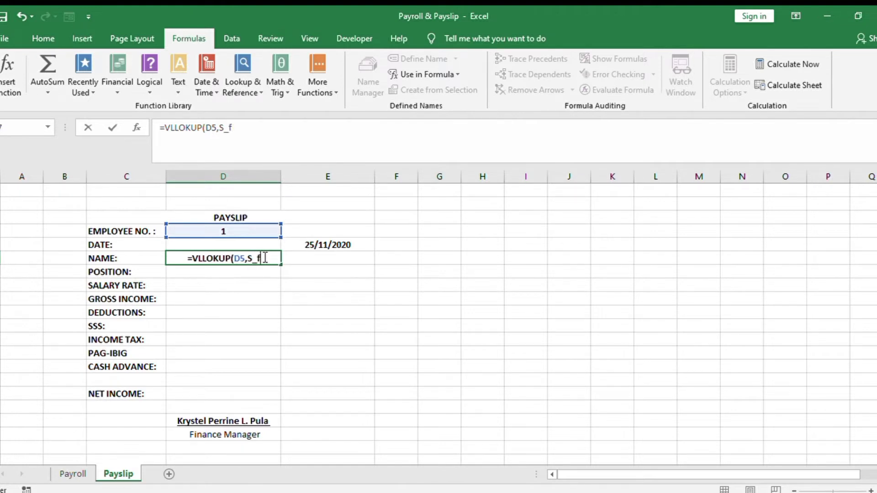
pyautogui.write('RI')
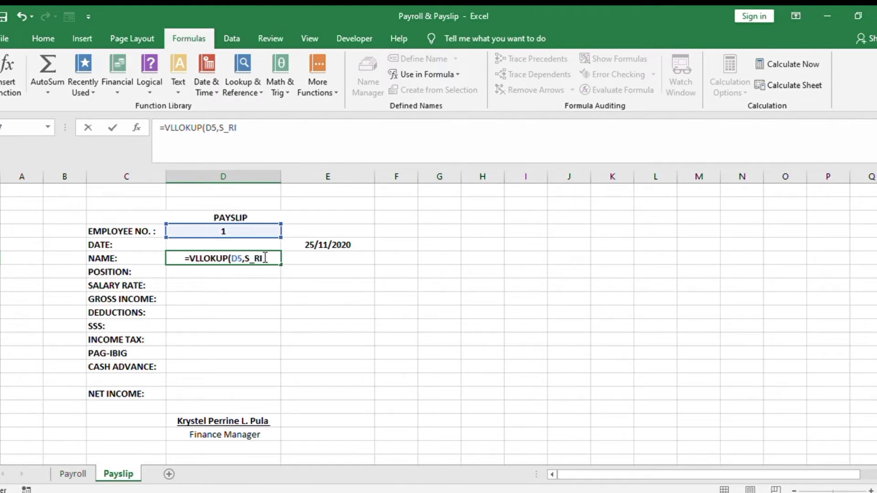
pyautogui.press('BackSpace')
pyautogui.press('BackSpace')
pyautogui.write('FIR')
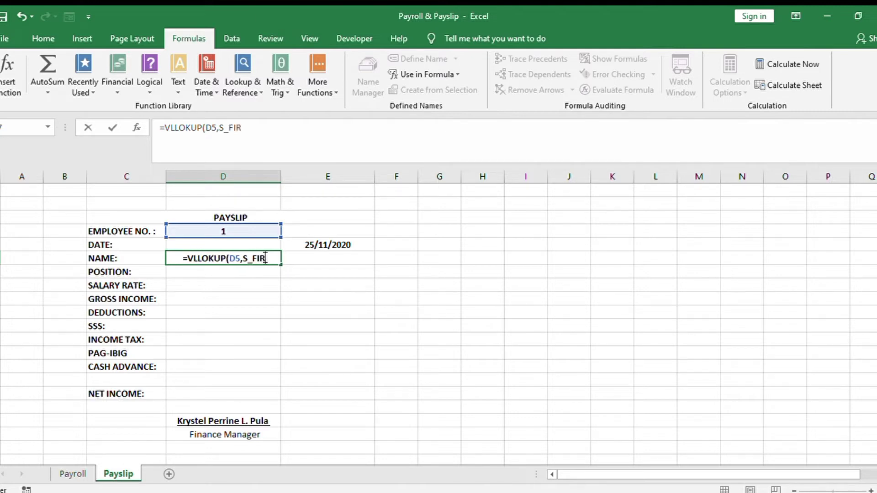
pyautogui.write('M_')
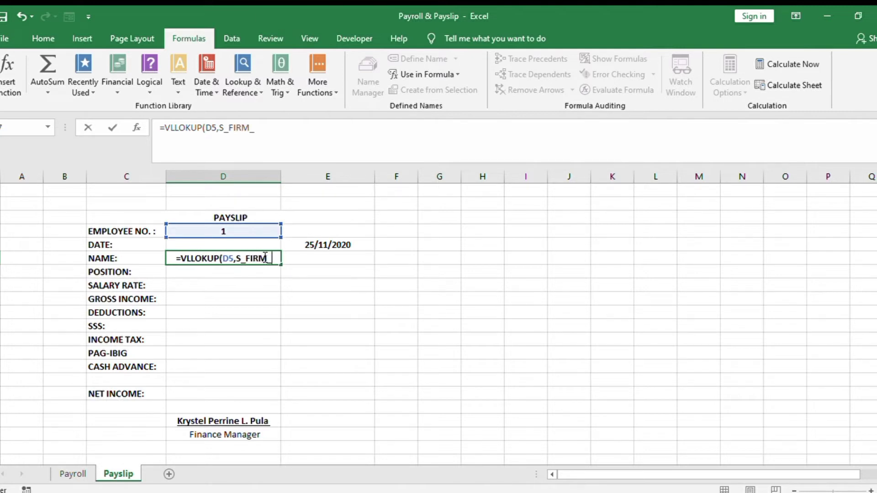
pyautogui.press('BackSpace')
pyautogui.write(',')
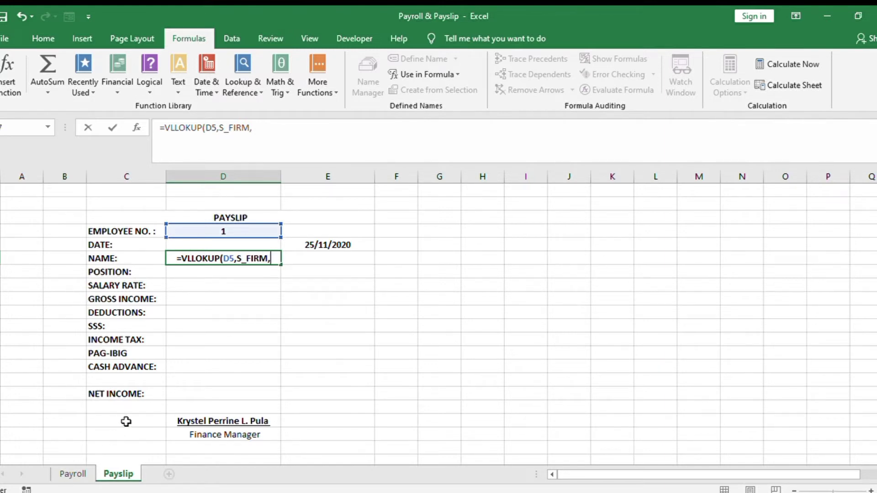
# Step: Check the name column's position on the Payroll sheet and complete the D7 lookup with column index 2 and FALSE
pyautogui.click(77, 471)
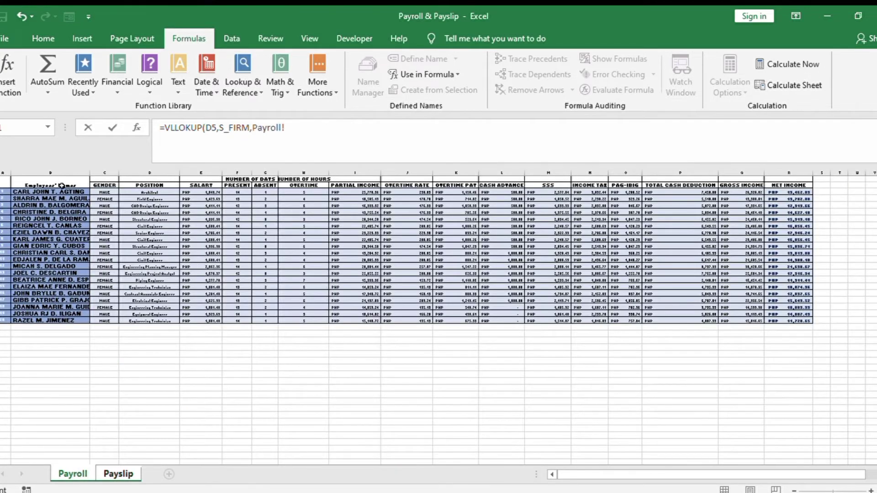
pyautogui.click(112, 473)
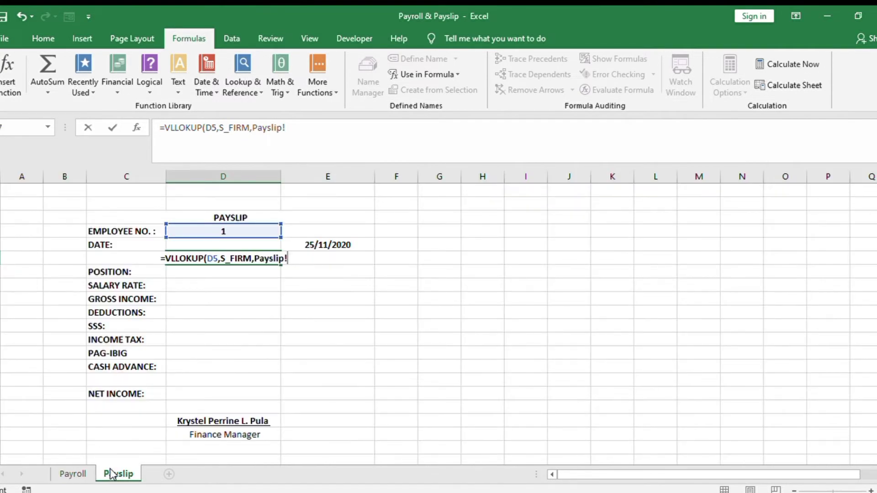
pyautogui.press('BackSpace')
pyautogui.press('BackSpace')
pyautogui.press('BackSpace')
pyautogui.press('BackSpace')
pyautogui.press('BackSpace')
pyautogui.press('BackSpace')
pyautogui.press('BackSpace')
pyautogui.press('BackSpace')
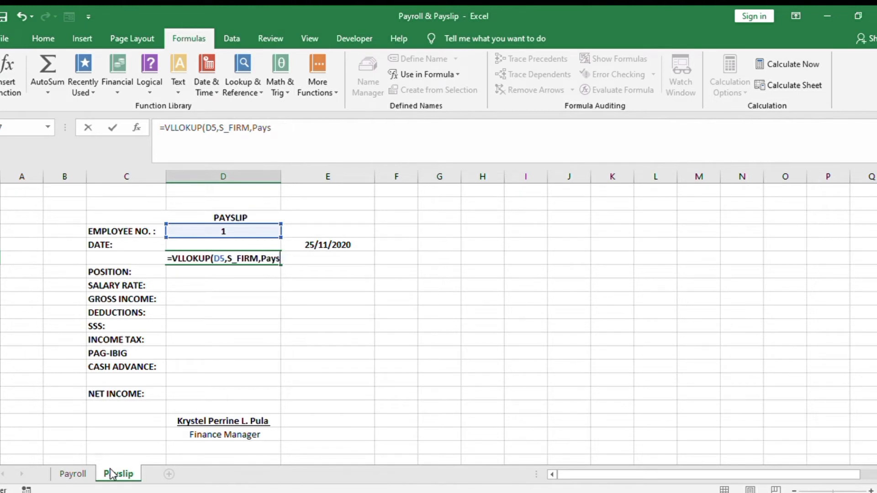
pyautogui.write('2')
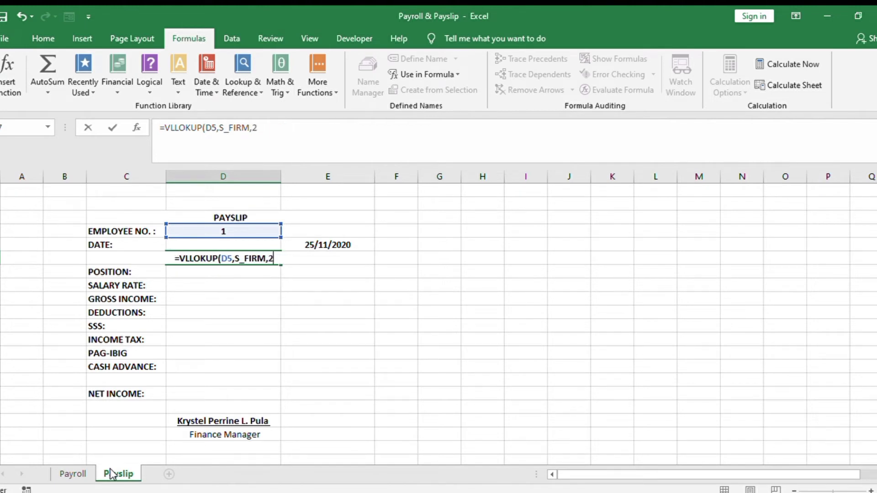
pyautogui.write(',')
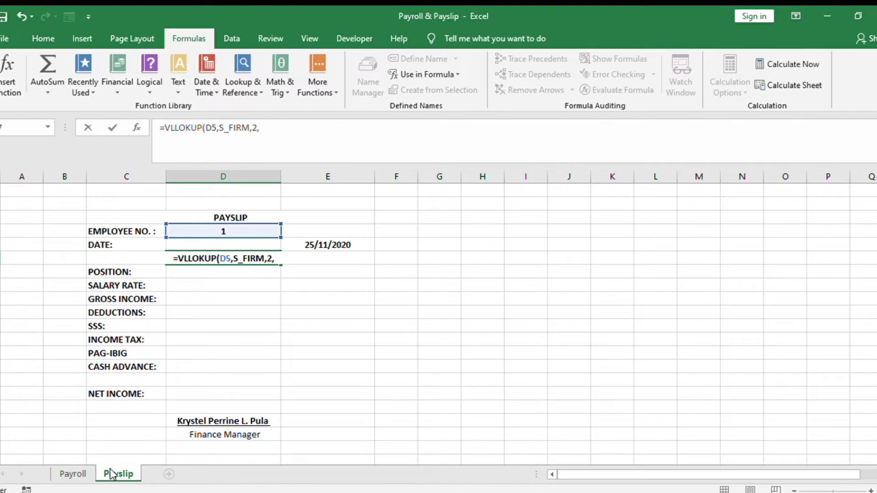
pyautogui.write('FALSE')
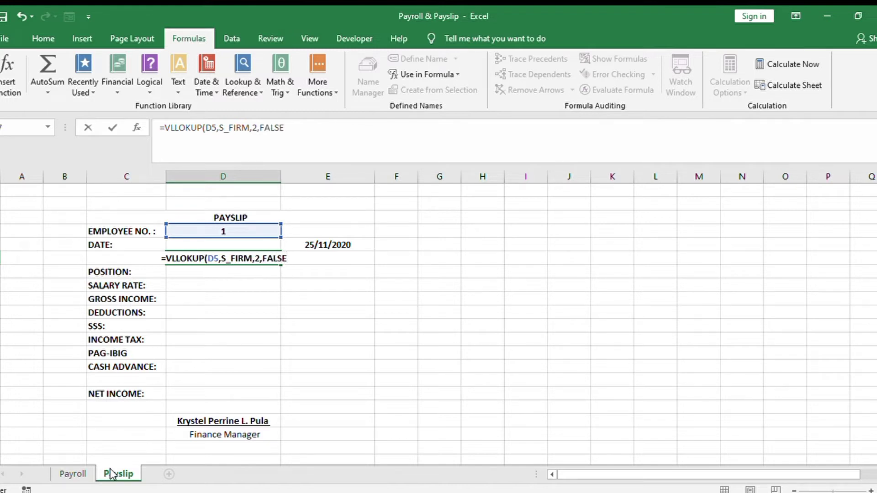
pyautogui.write(')')
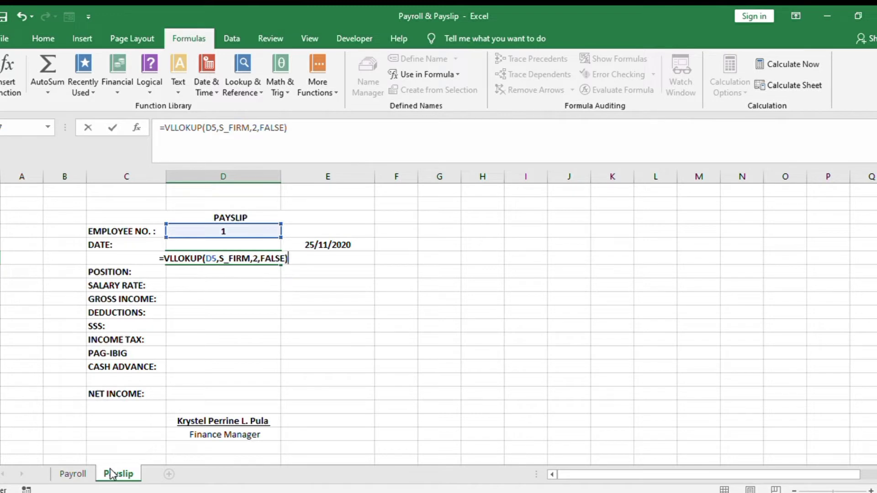
pyautogui.press('Return')
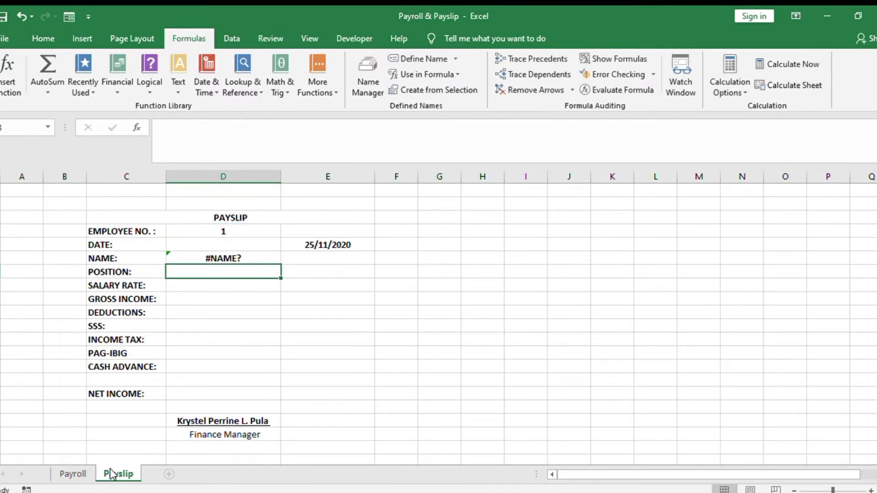
# Step: Correct the misspelled function name in D7 so the formula reads =VLOOKUP(D5,S_FIRM,2,FALSE)
pyautogui.click(210, 259)
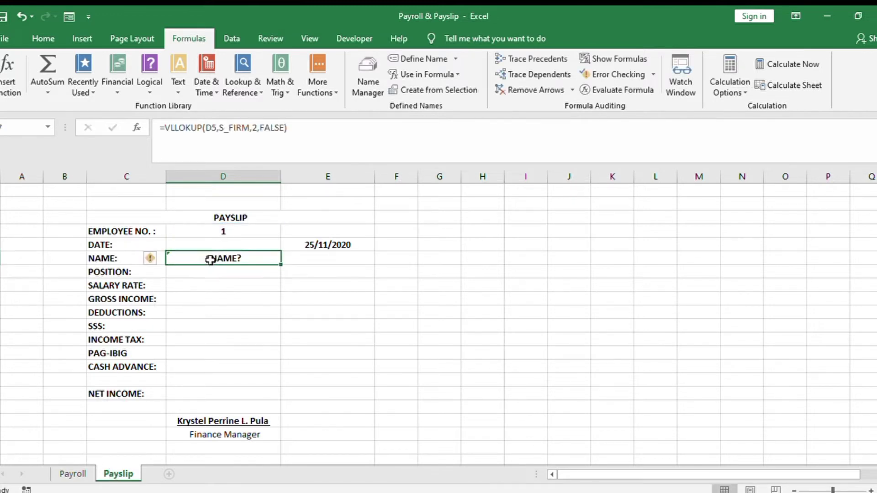
pyautogui.click(178, 128)
pyautogui.press('BackSpace')
pyautogui.press('BackSpace')
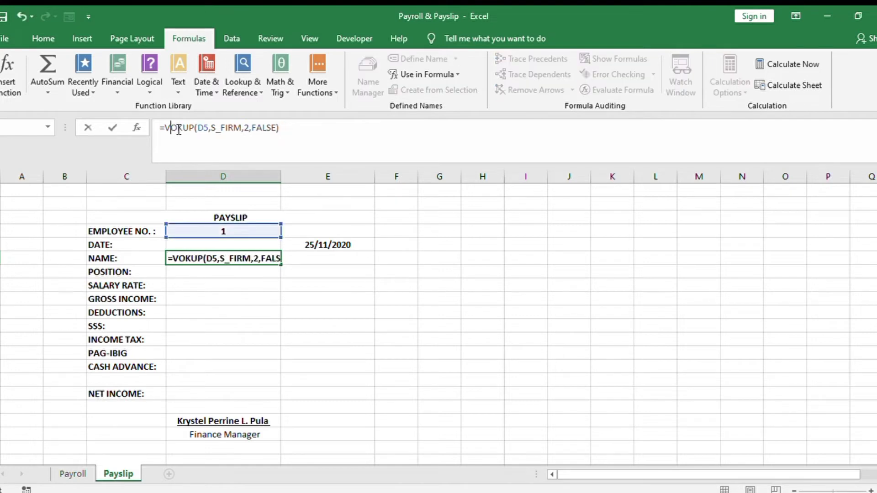
pyautogui.write('L')
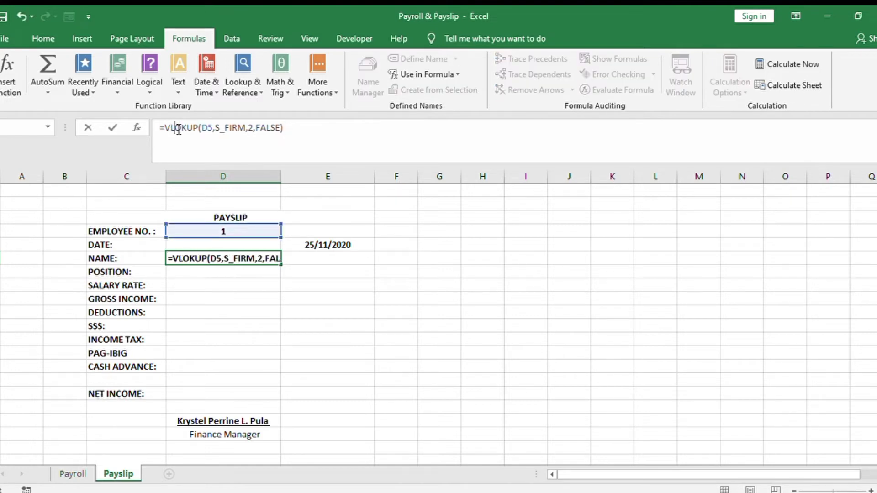
pyautogui.write('O')
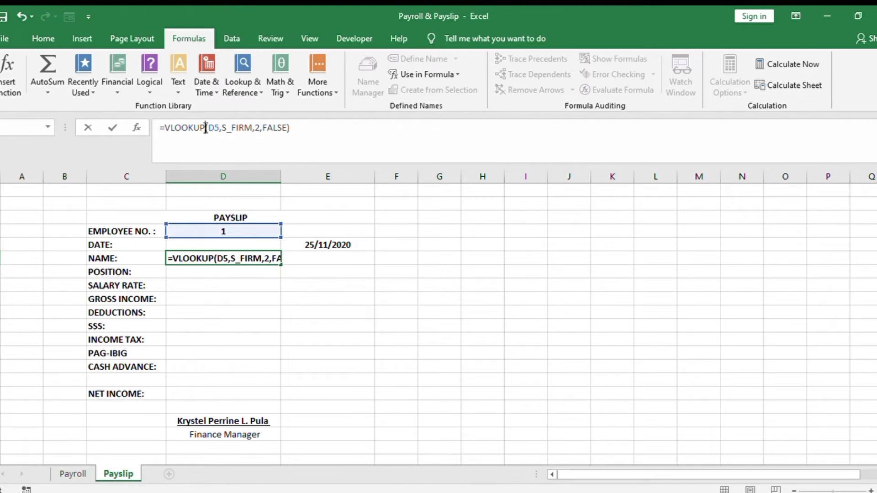
pyautogui.press('Return')
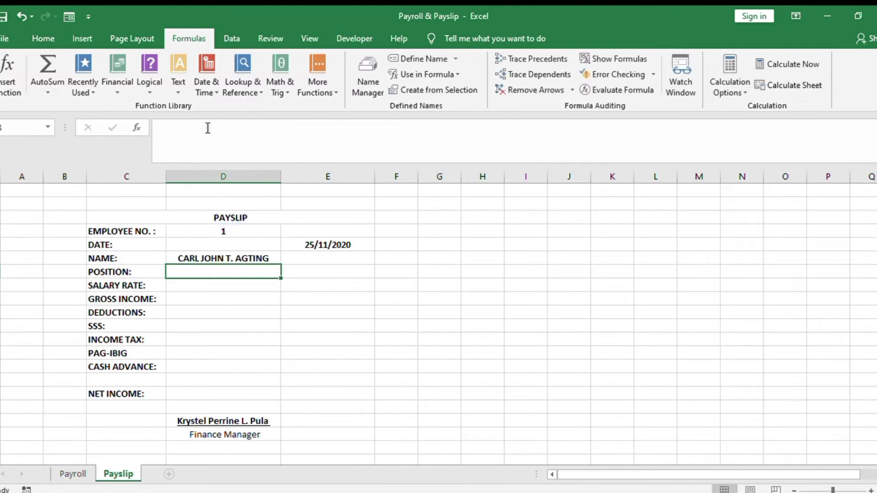
pyautogui.click(238, 256)
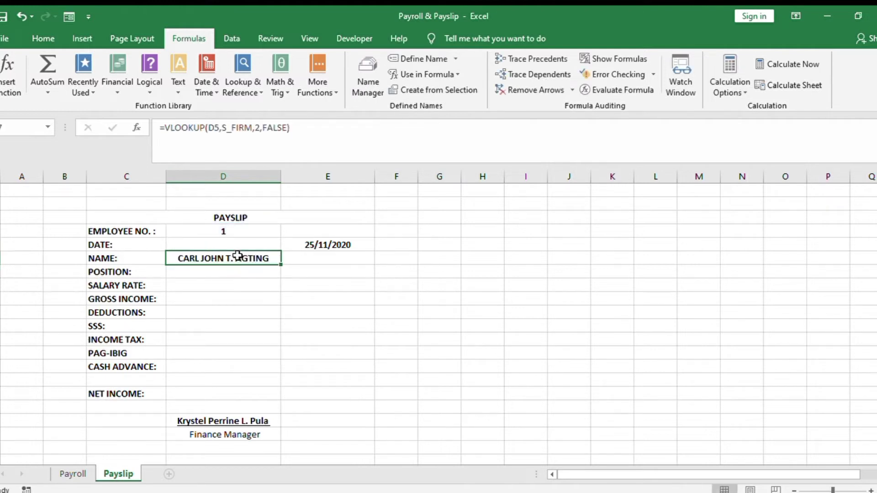
# Step: Start a VLOOKUP formula in D8 for the employee's position, with D5 as lookup value and S_FIRM as table array
pyautogui.click(238, 273)
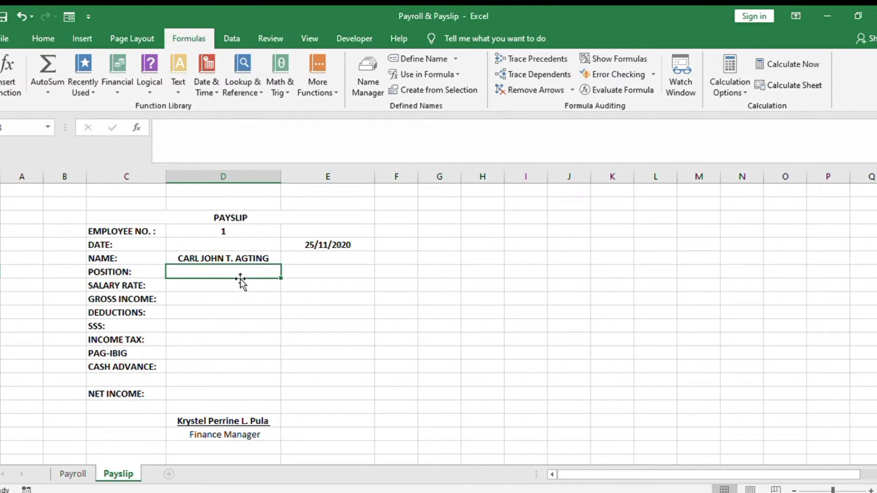
pyautogui.write('=')
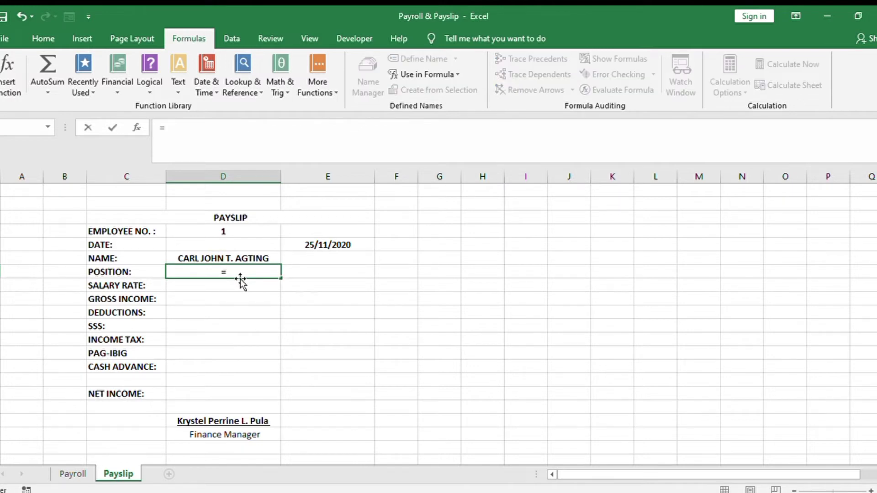
pyautogui.write('vloo')
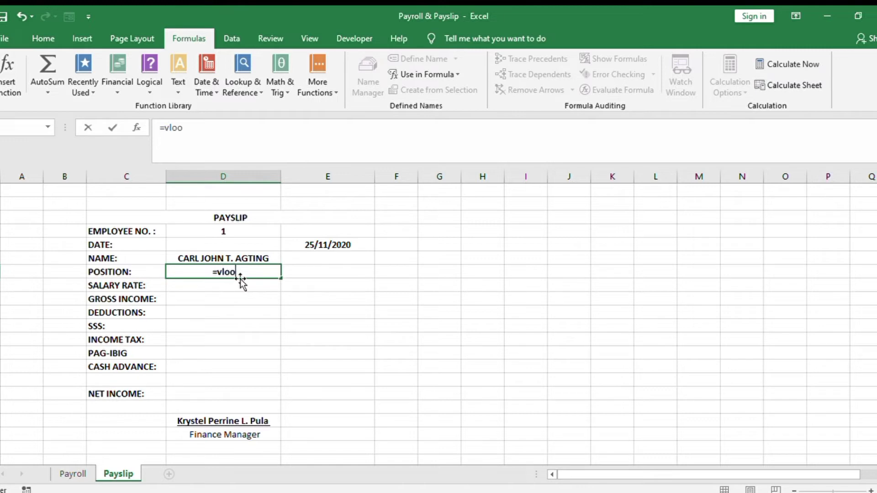
pyautogui.write('kup(')
pyautogui.click(243, 234)
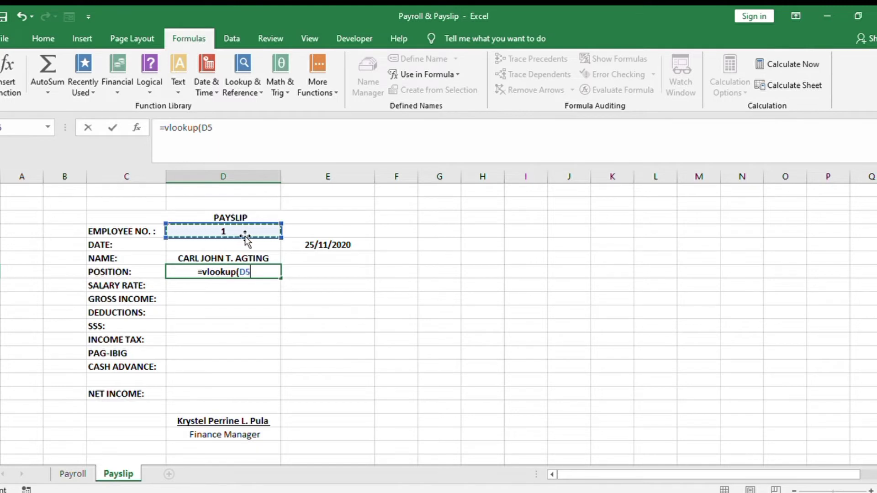
pyautogui.write(',')
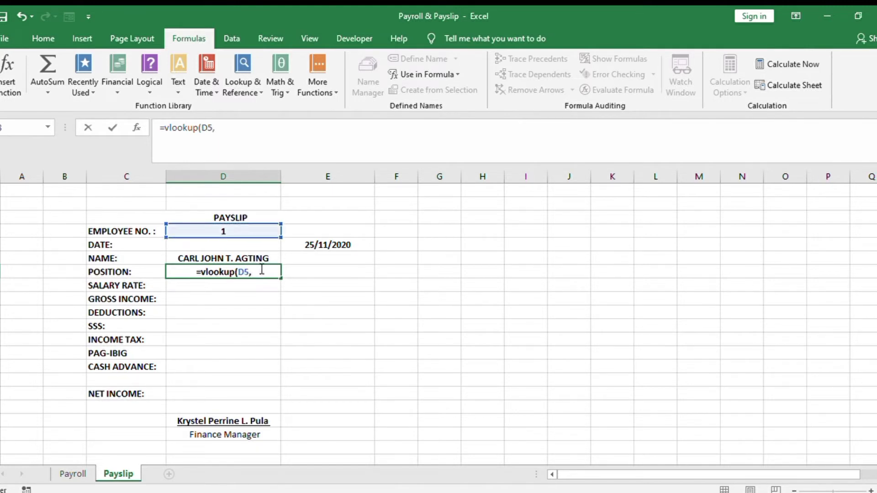
pyautogui.write('S_')
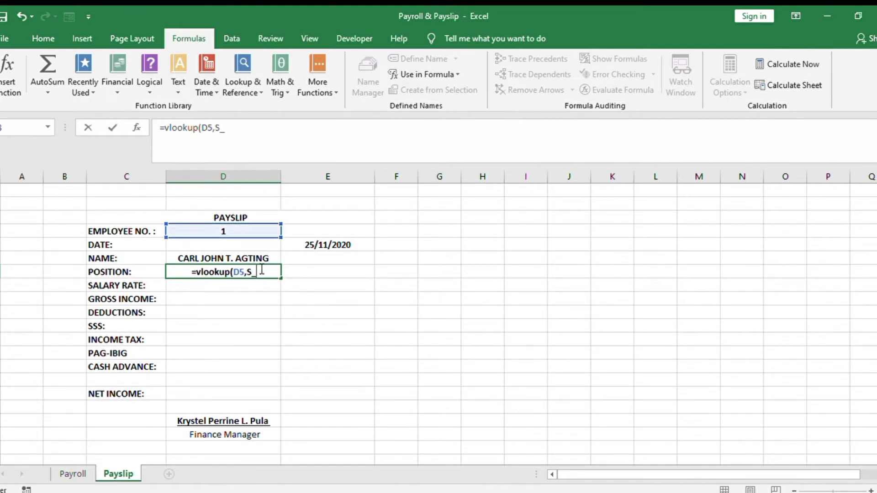
pyautogui.write('FIRM')
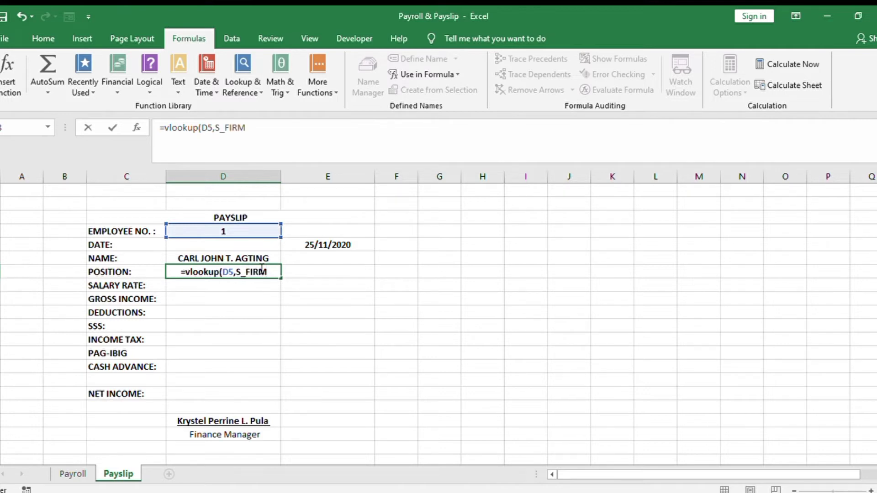
pyautogui.write(',')
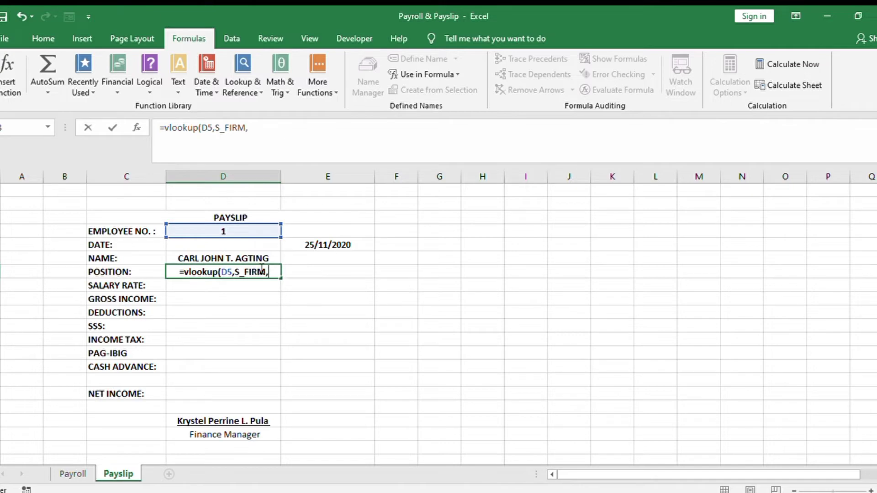
# Step: Check the position column's place on the Payroll sheet and complete the D8 lookup with column index 4 and FALSE
pyautogui.click(77, 471)
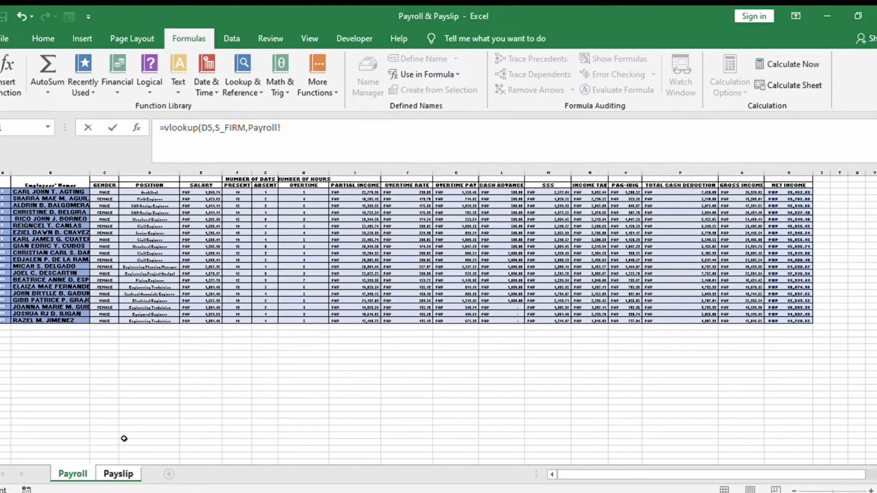
pyautogui.click(120, 471)
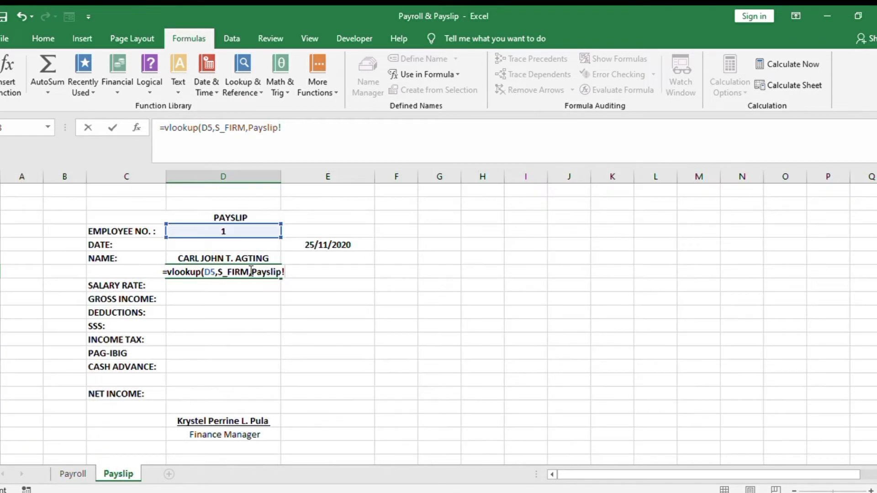
pyautogui.moveTo(252, 272); pyautogui.dragTo(289, 272)
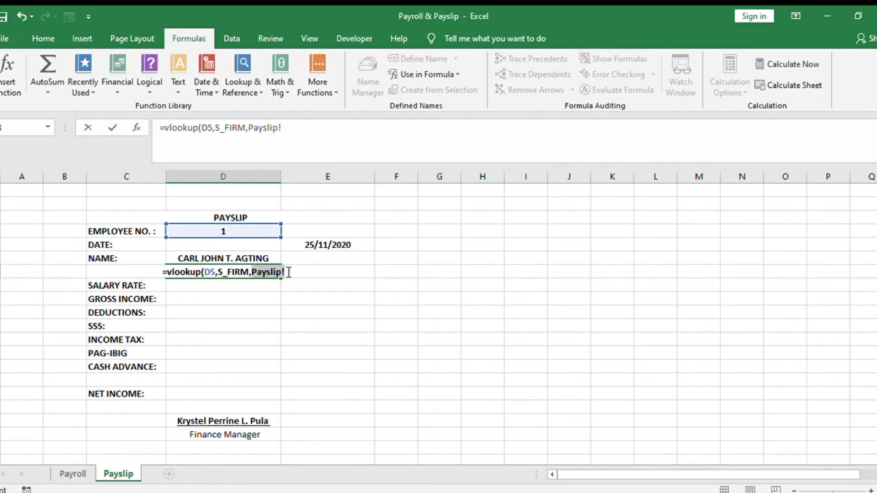
pyautogui.write('4')
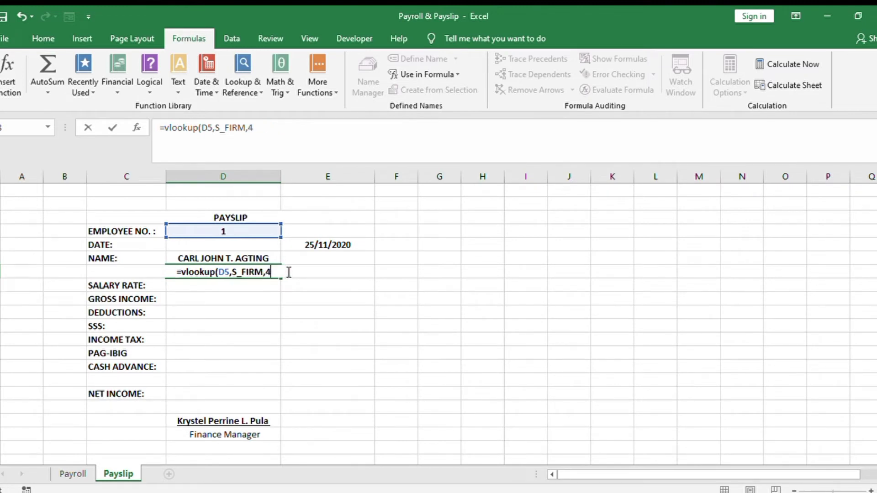
pyautogui.write(',fa')
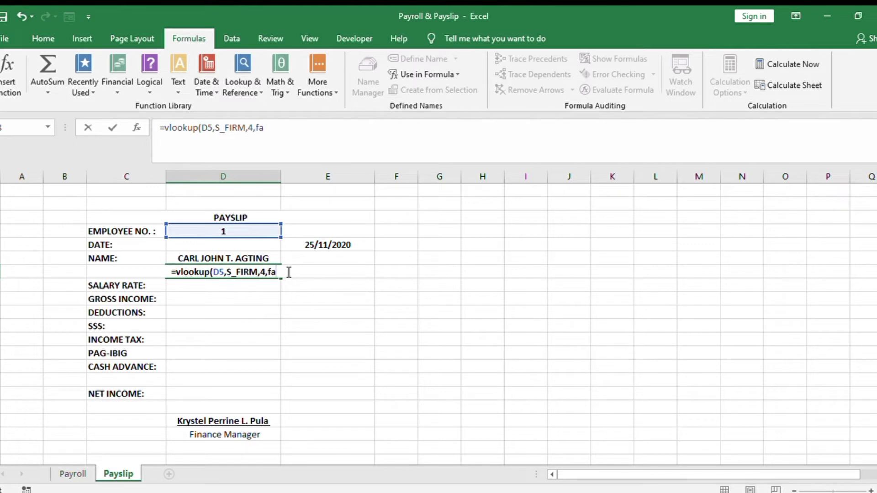
pyautogui.write('lse)')
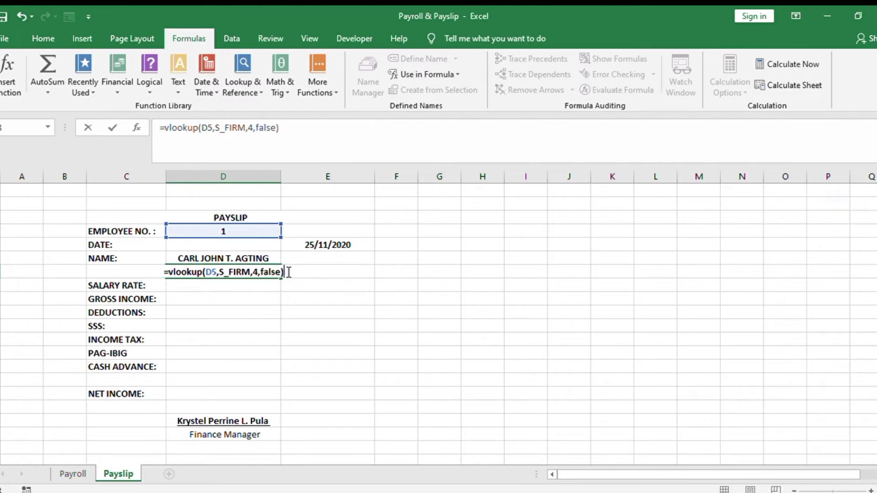
pyautogui.press('Return')
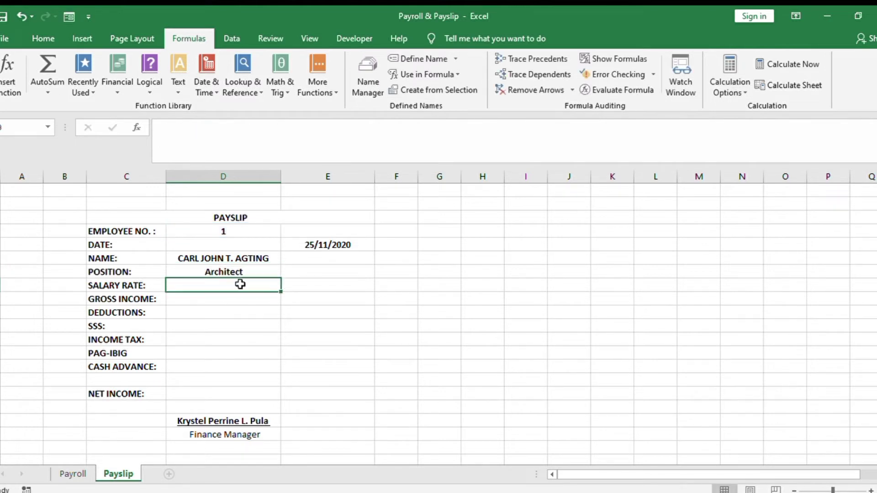
# Step: Start a VLOOKUP formula in E9 for the salary rate, with D5 as lookup value and S_FIRM as table array
pyautogui.click(302, 285)
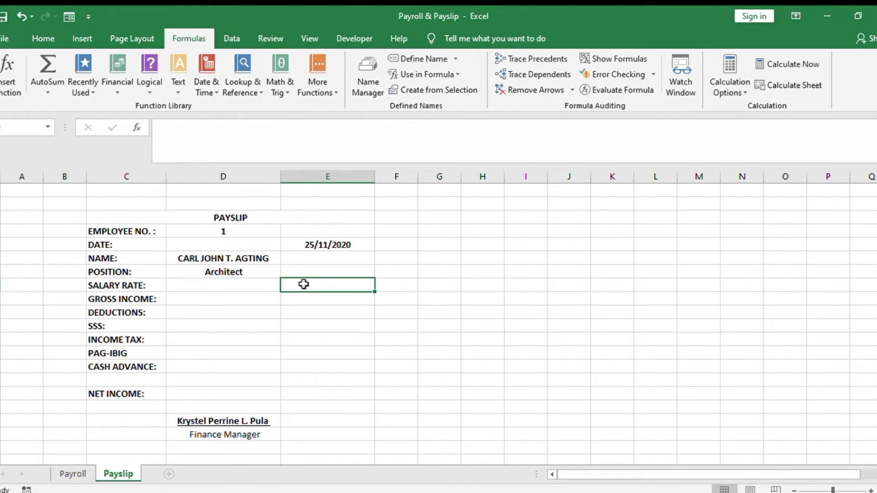
pyautogui.write('=')
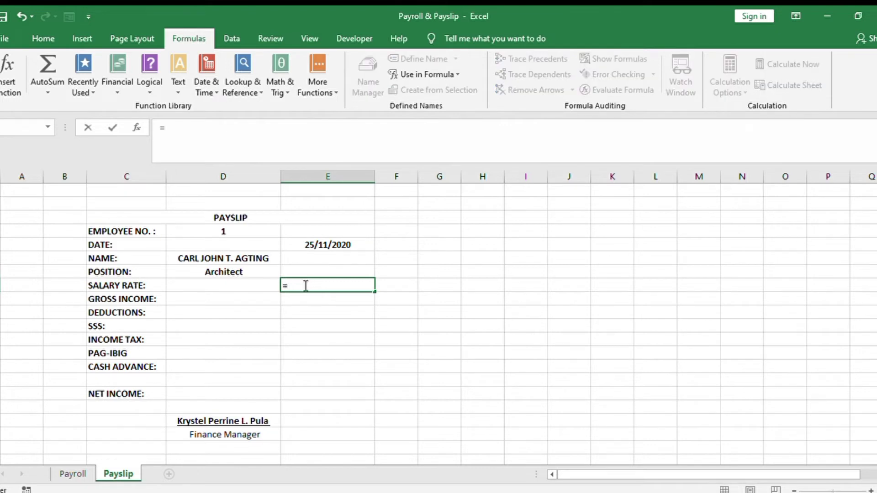
pyautogui.write('vlooku')
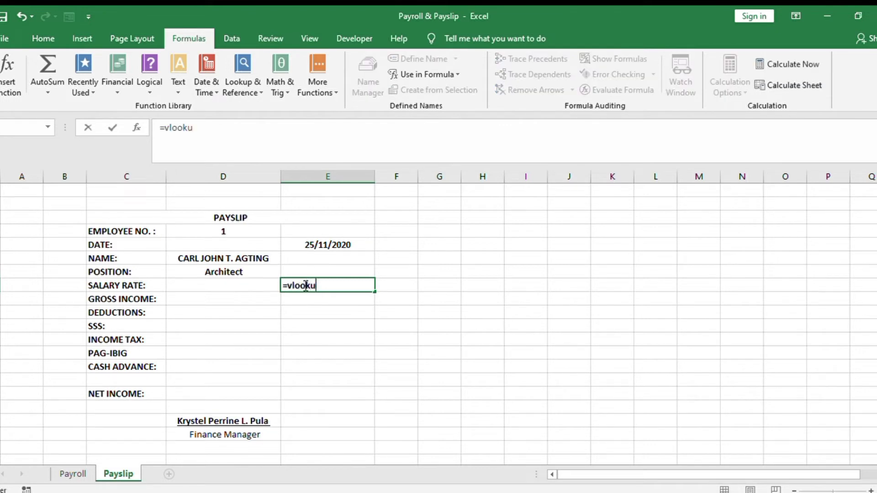
pyautogui.write('p(')
pyautogui.click(219, 228)
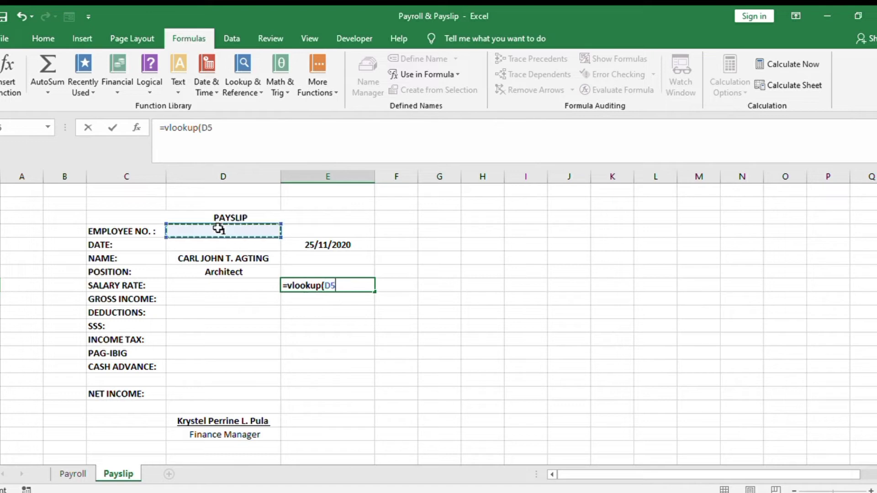
pyautogui.write(',')
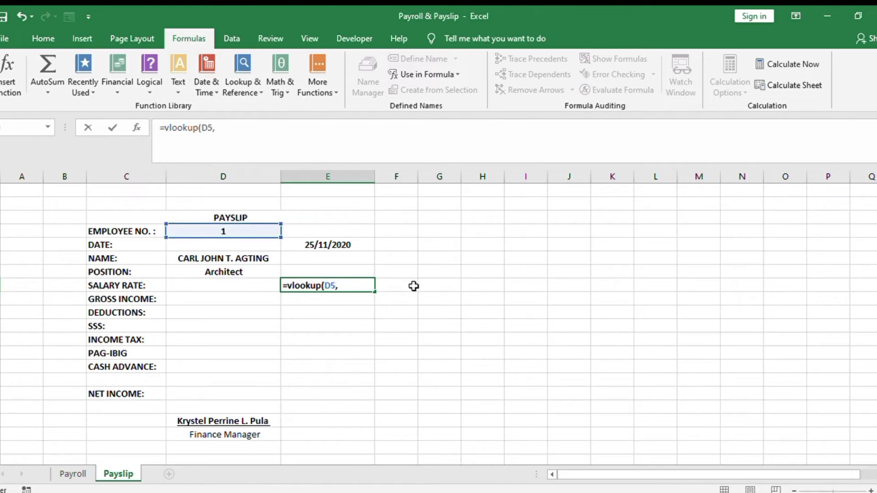
pyautogui.write('S_Firm')
pyautogui.press('BackSpace')
pyautogui.press('BackSpace')
pyautogui.press('BackSpace')
pyautogui.write('IRM,')
# Step: Check the salary column's place on the Payroll sheet and complete the E9 lookup with column index 5 and FALSE
pyautogui.click(72, 473)
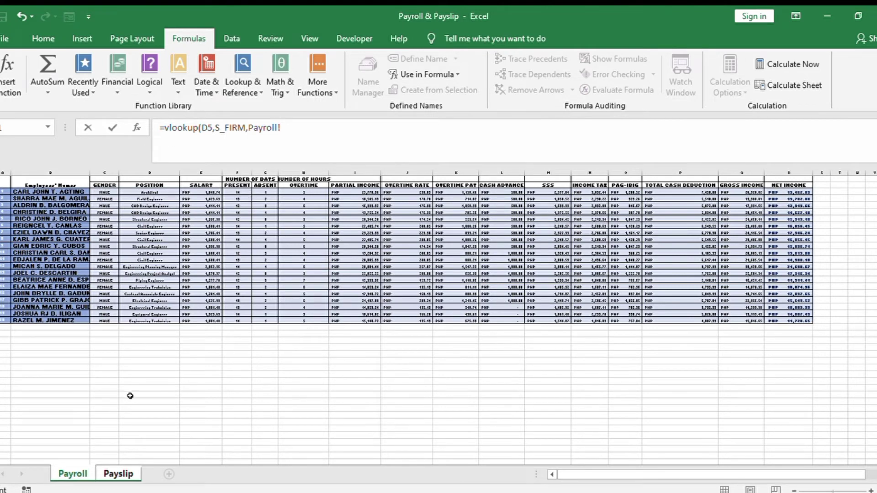
pyautogui.click(119, 475)
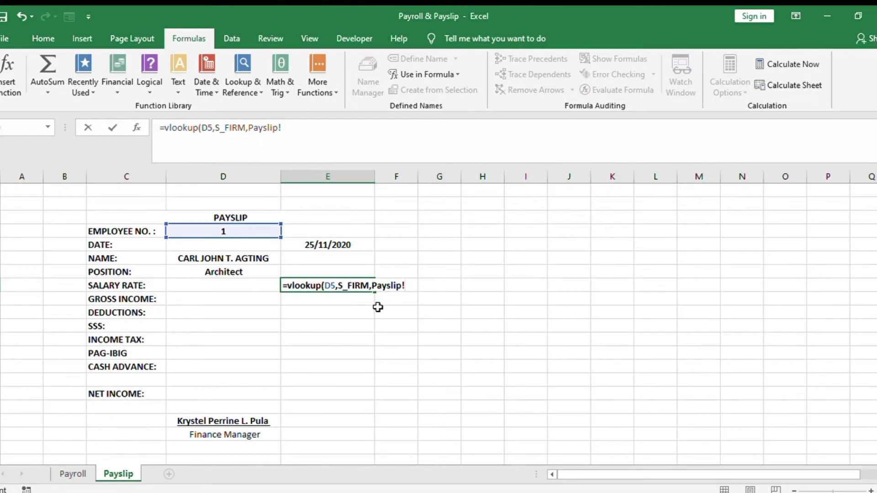
pyautogui.press('BackSpace')
pyautogui.press('BackSpace')
pyautogui.press('BackSpace')
pyautogui.press('BackSpace')
pyautogui.press('BackSpace')
pyautogui.press('BackSpace')
pyautogui.press('BackSpace')
pyautogui.press('BackSpace')
pyautogui.write('5')
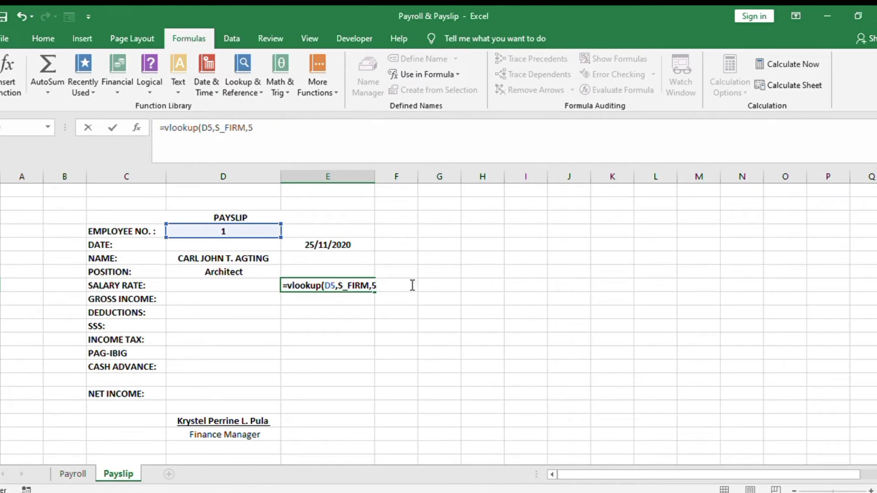
pyautogui.write(',false)')
pyautogui.press('Return')
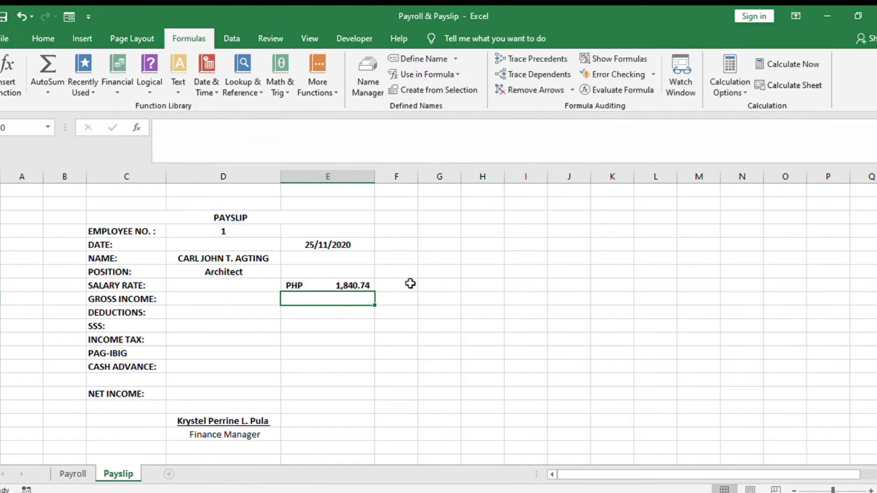
# Step: Fill the salary rate formula down from E9 to E15 and change the gross income lookup's column index in E10 to 17
pyautogui.click(362, 287)
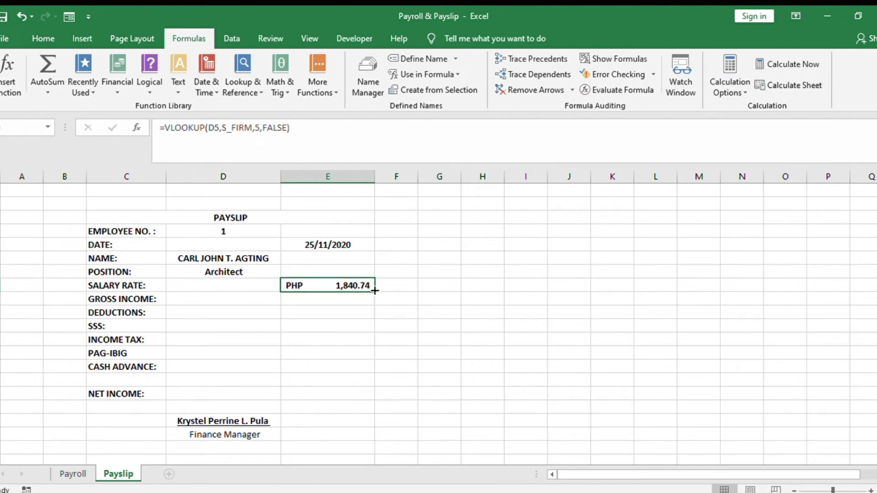
pyautogui.moveTo(375, 290); pyautogui.dragTo(364, 368)
pyautogui.click(342, 298)
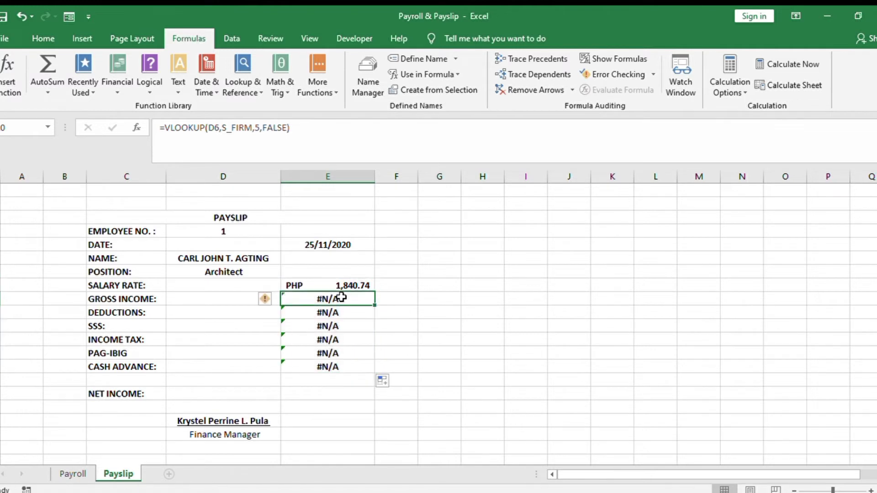
pyautogui.click(260, 128)
pyautogui.press('BackSpace')
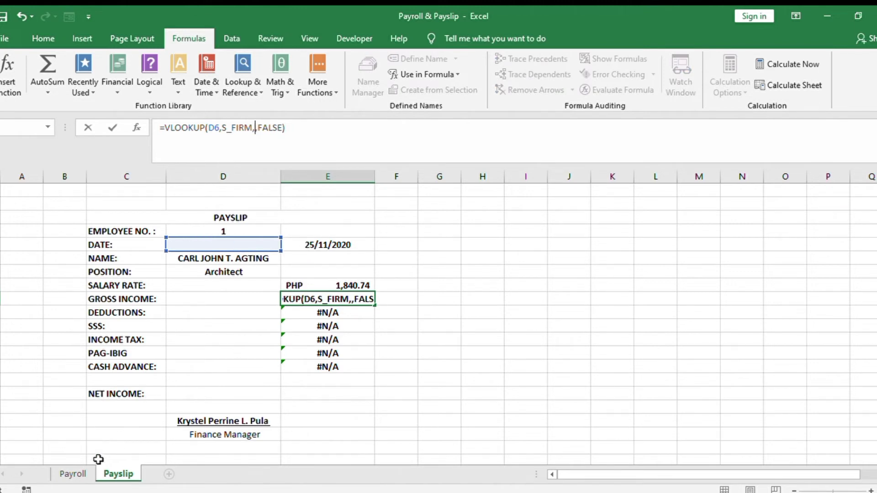
pyautogui.click(75, 473)
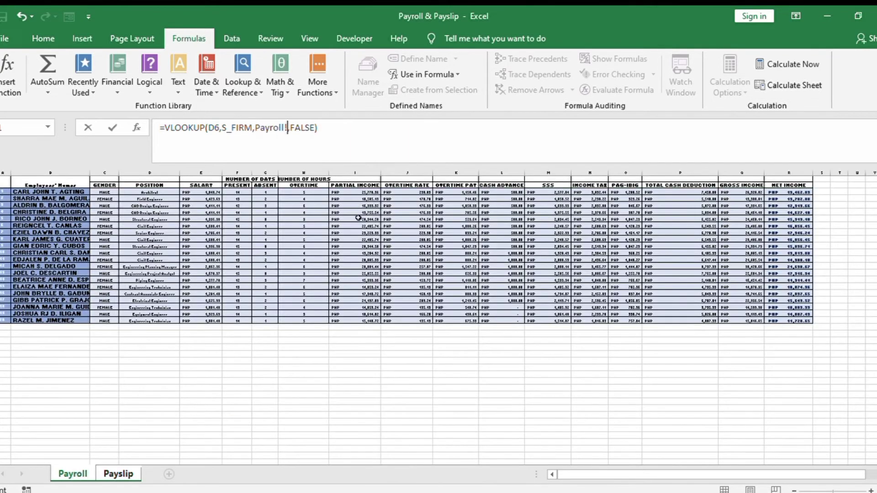
pyautogui.click(346, 358)
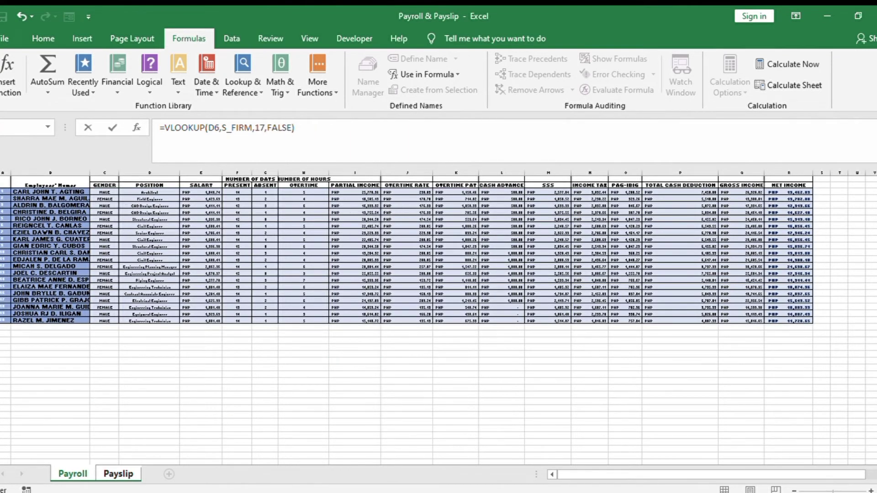
pyautogui.press('Return')
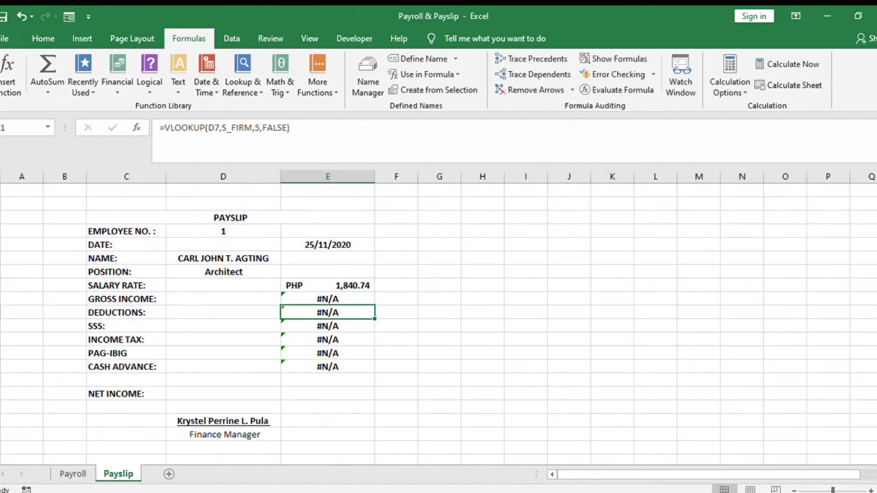
# Step: Change the lookup value of the gross income formula in E10 to the employee number cell D5
pyautogui.click(306, 300)
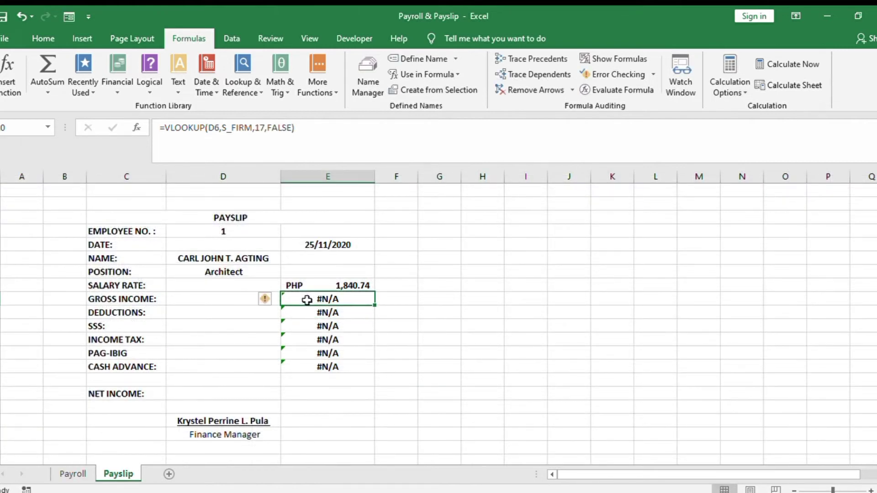
pyautogui.click(264, 129)
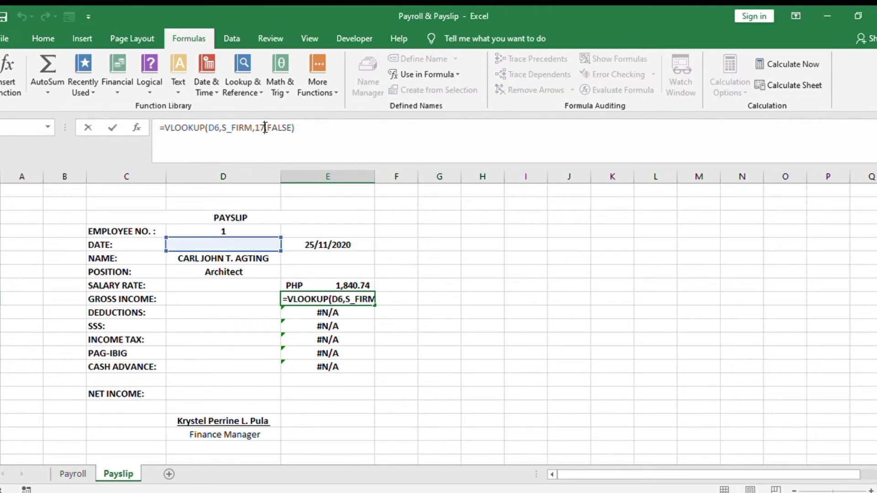
pyautogui.click(240, 227)
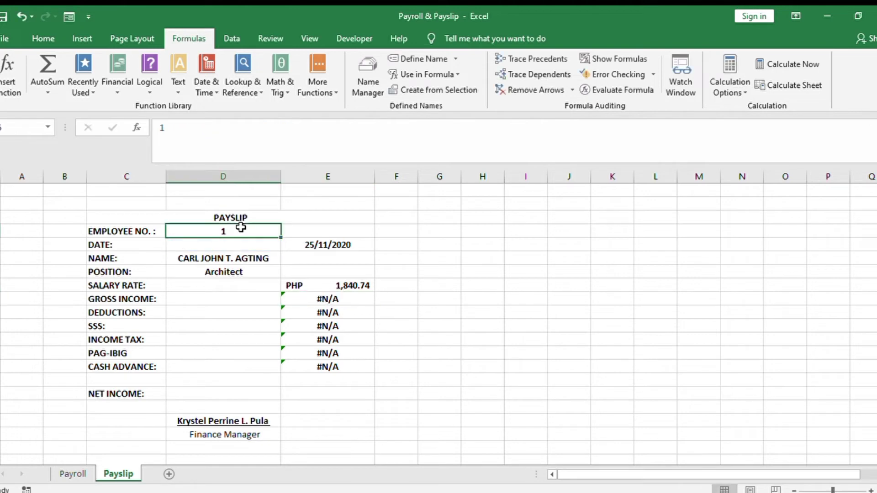
pyautogui.click(332, 297)
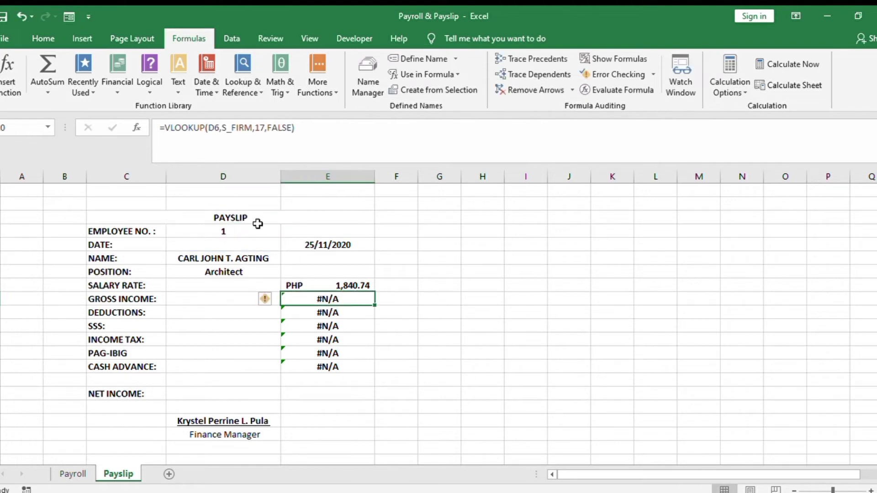
pyautogui.click(220, 128)
pyautogui.press('BackSpace')
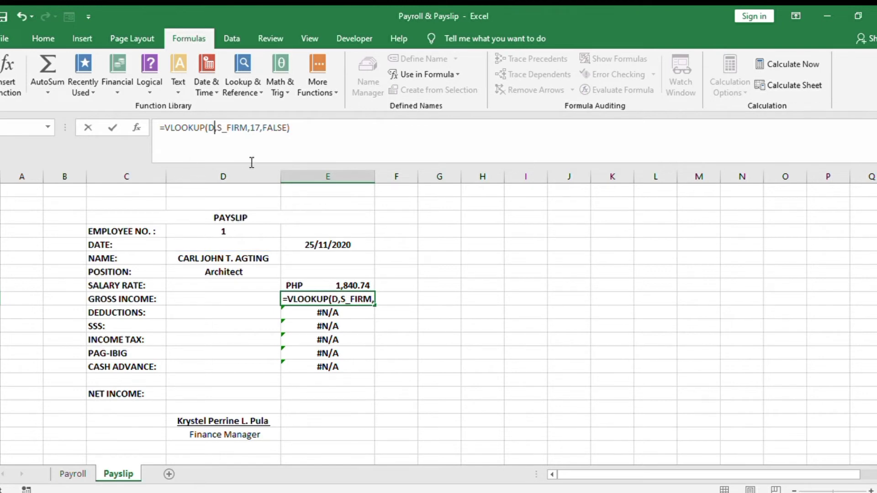
pyautogui.press('BackSpace')
pyautogui.click(245, 233)
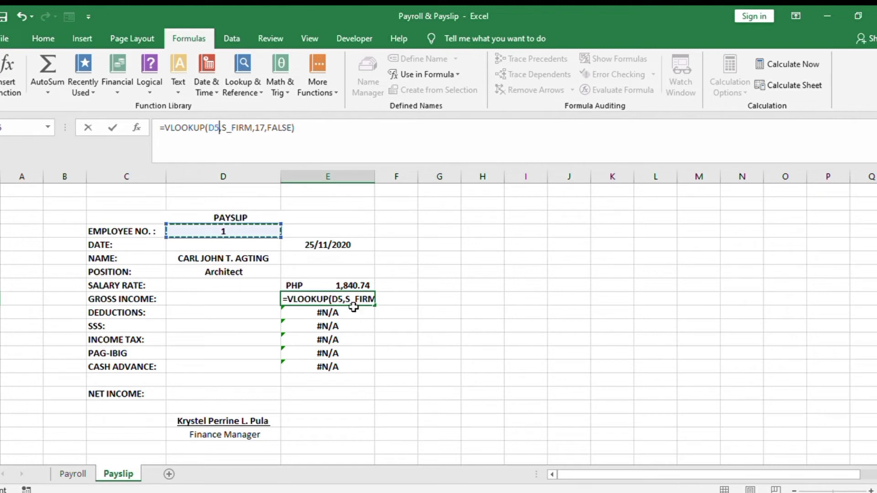
pyautogui.press('Return')
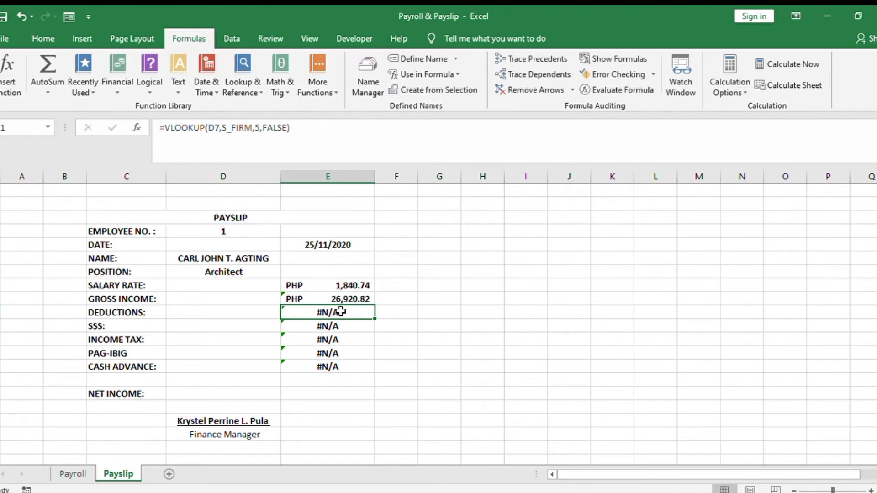
# Step: Set the column index of the deductions lookup in E11 to 16
pyautogui.click(261, 129)
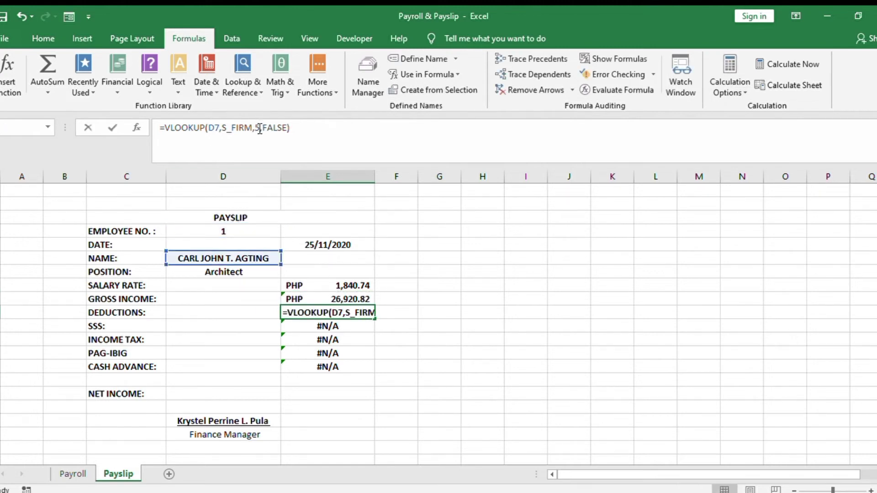
pyautogui.press('BackSpace')
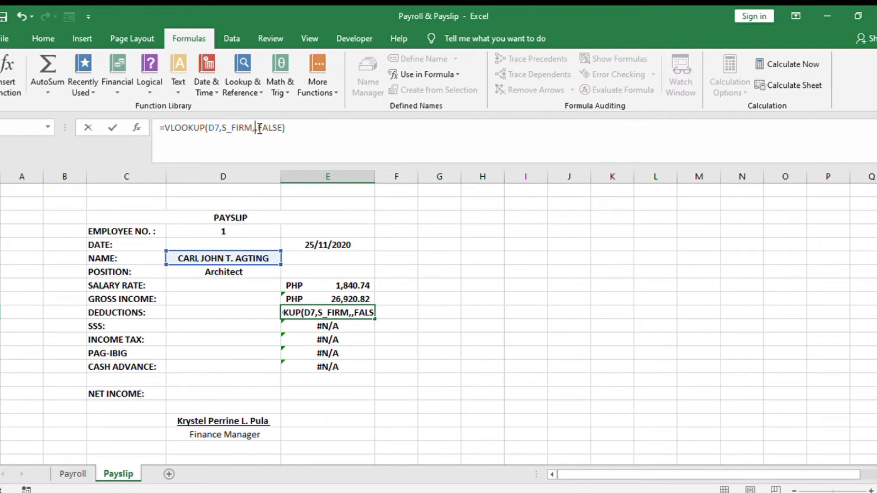
pyautogui.write('6')
pyautogui.press('Return')
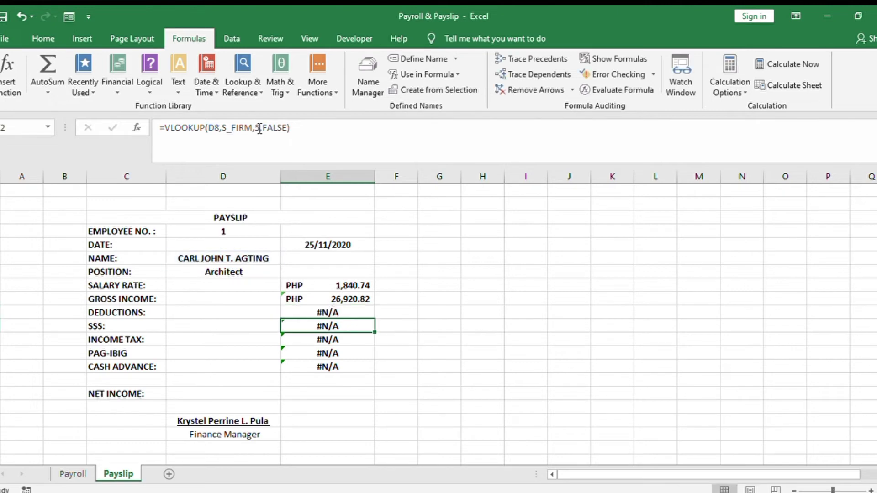
# Step: Change the lookup value of the deductions formula in E11 to D5
pyautogui.click(338, 313)
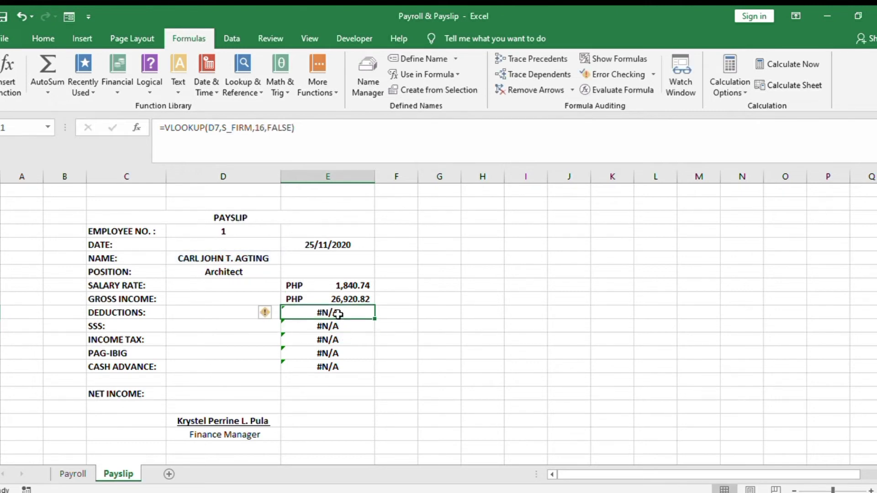
pyautogui.click(218, 128)
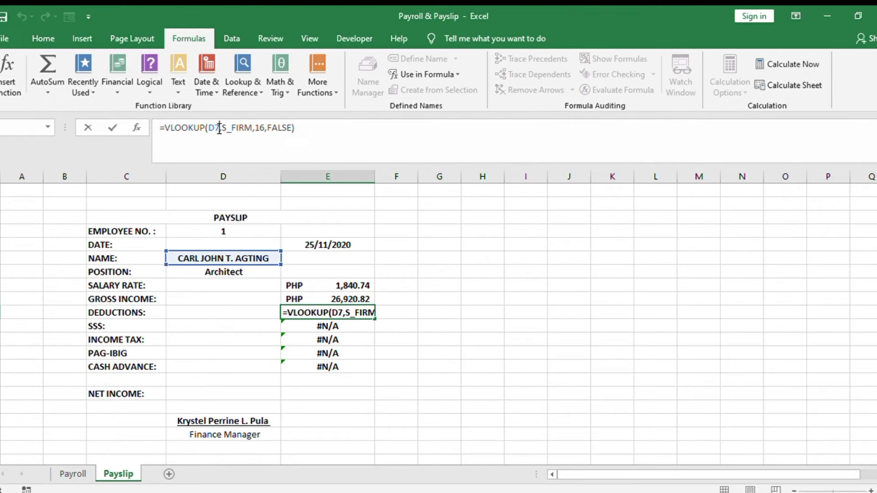
pyautogui.press('BackSpace')
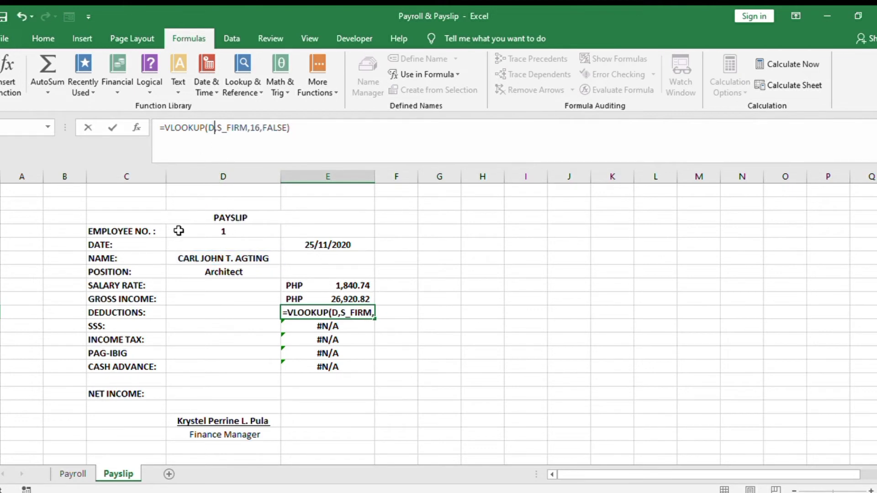
pyautogui.click(178, 230)
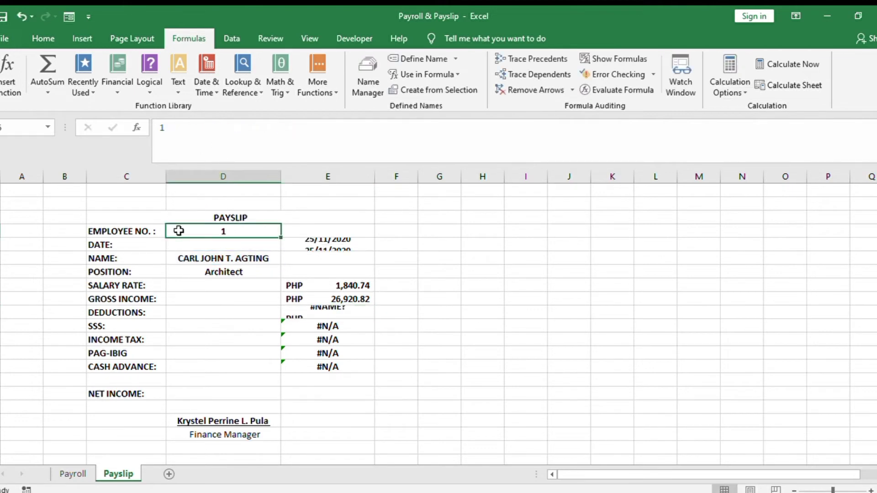
pyautogui.click(343, 311)
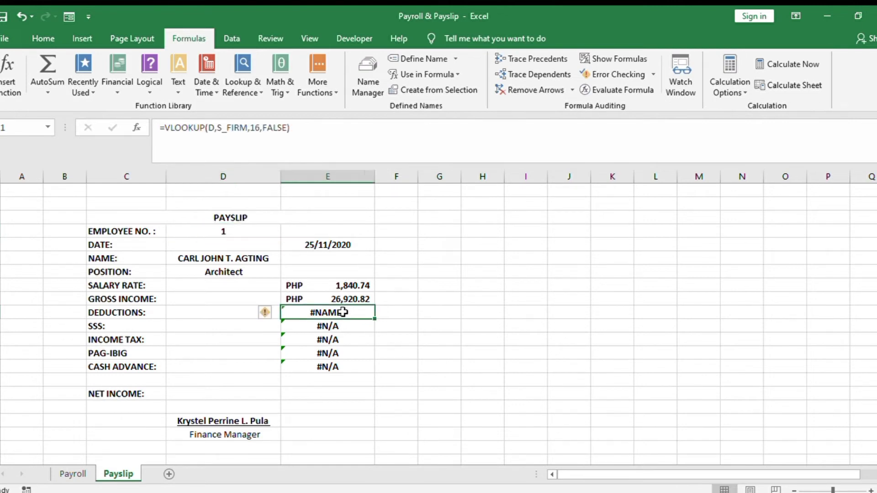
pyautogui.click(215, 128)
pyautogui.write('5')
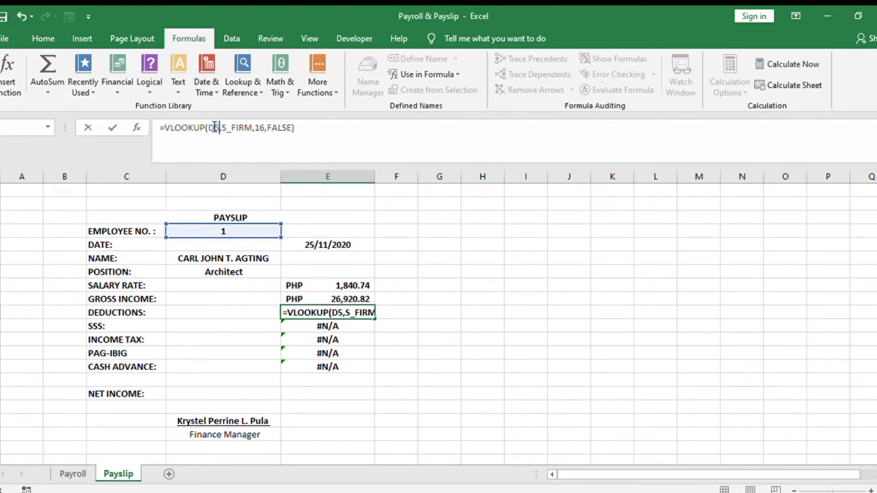
pyautogui.press('Return')
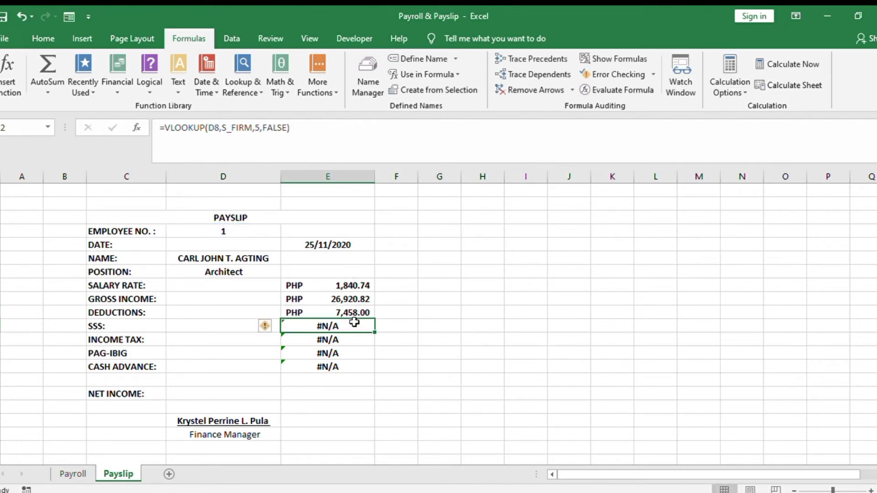
# Step: Change the lookup value of the SSS formula in E12 to D$5 so its row stays fixed
pyautogui.click(219, 128)
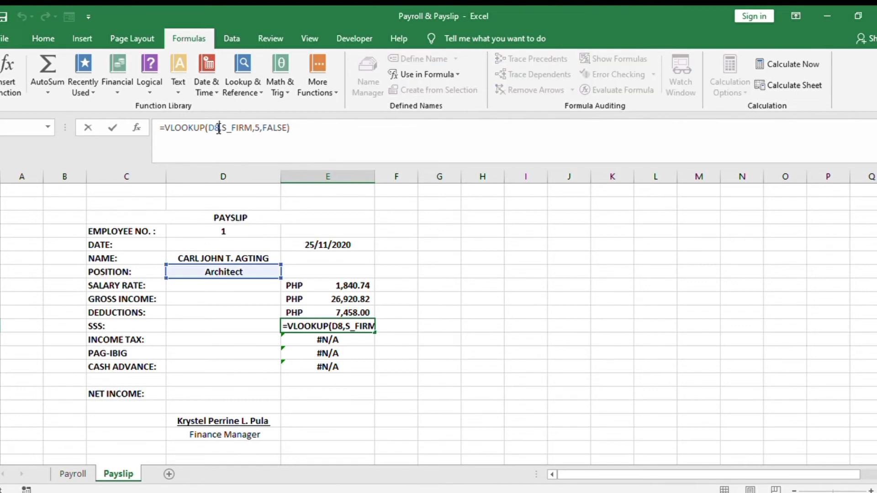
pyautogui.press('BackSpace')
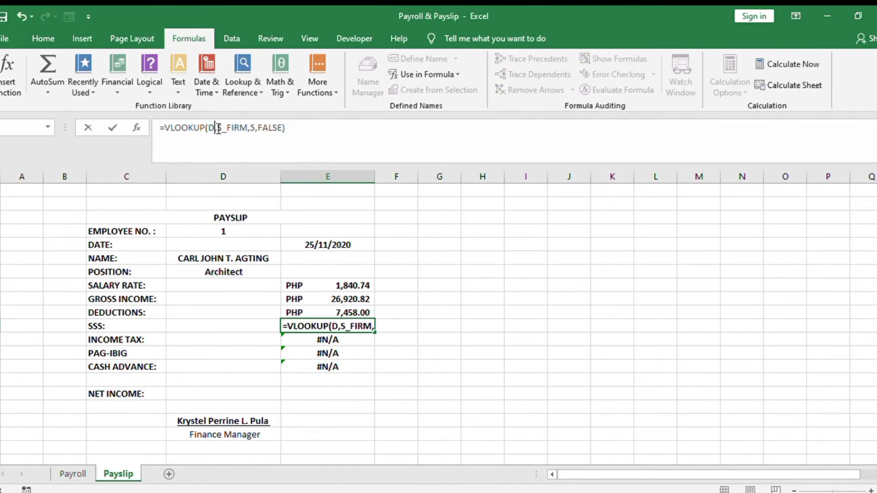
pyautogui.write('$')
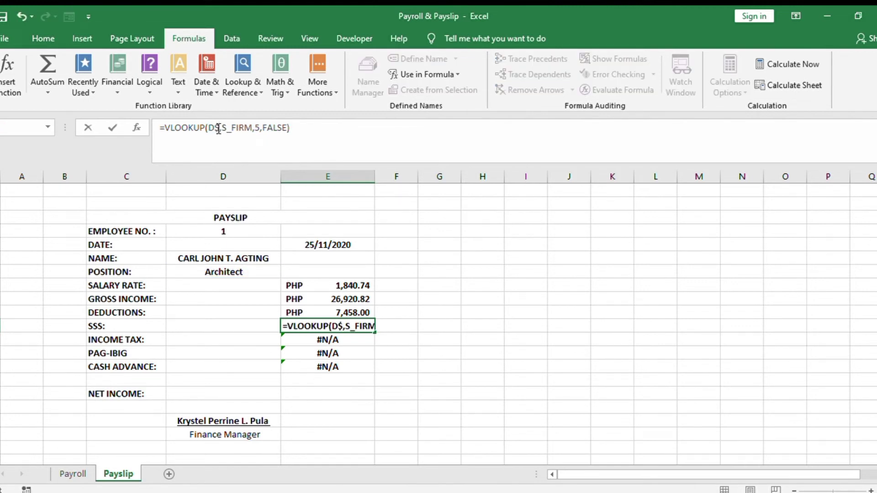
pyautogui.write('5')
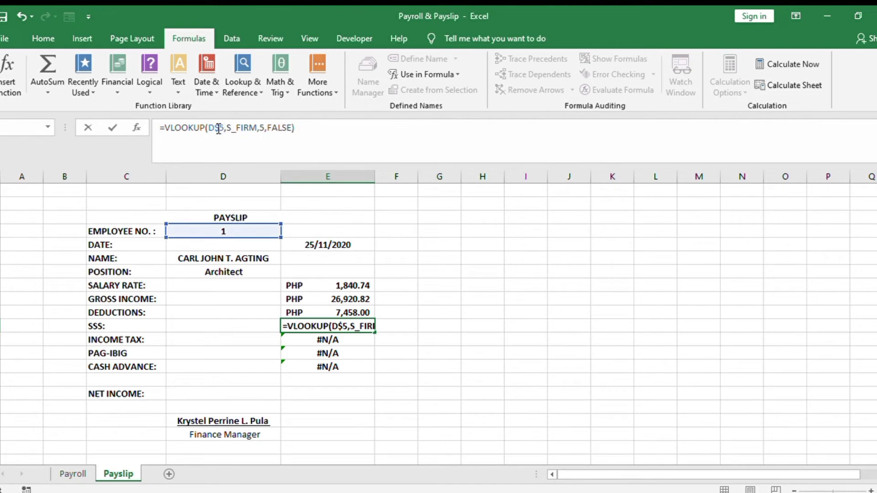
pyautogui.press('Return')
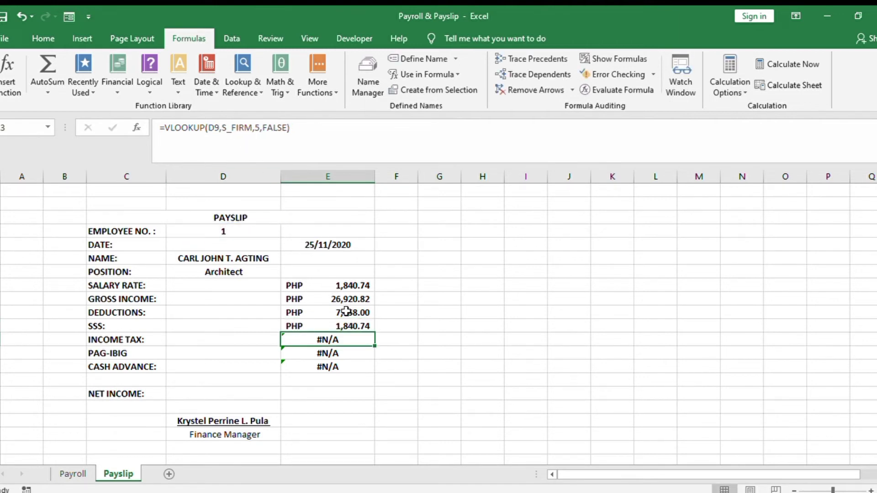
# Step: Set the SSS lookup's column index in E12 to 13 and fill the formula down to E15
pyautogui.click(342, 327)
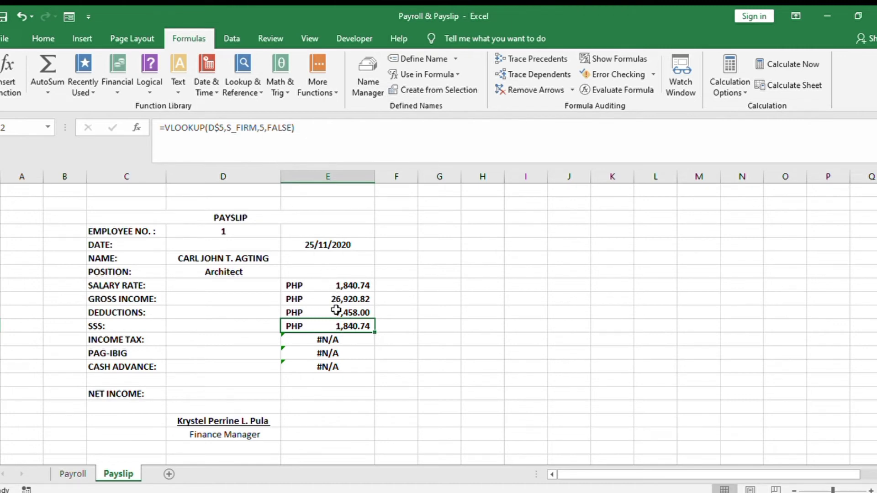
pyautogui.click(267, 131)
pyautogui.press('BackSpace')
pyautogui.write('1')
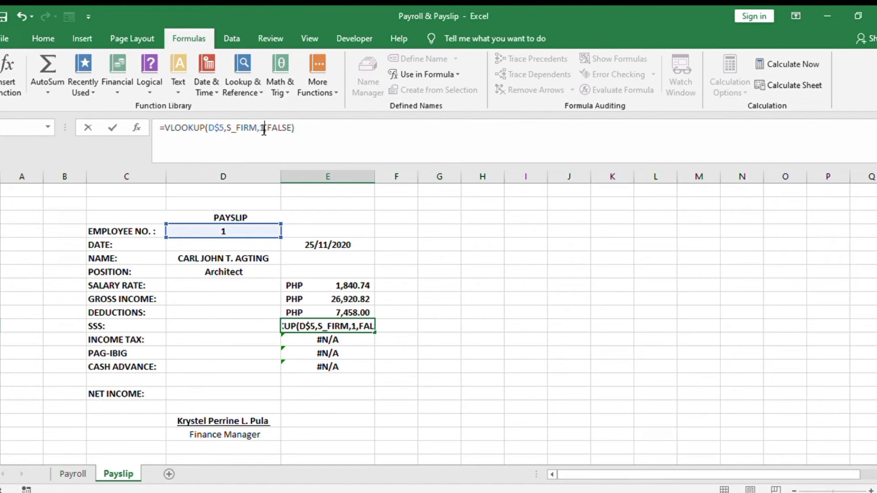
pyautogui.write('3')
pyautogui.press('Return')
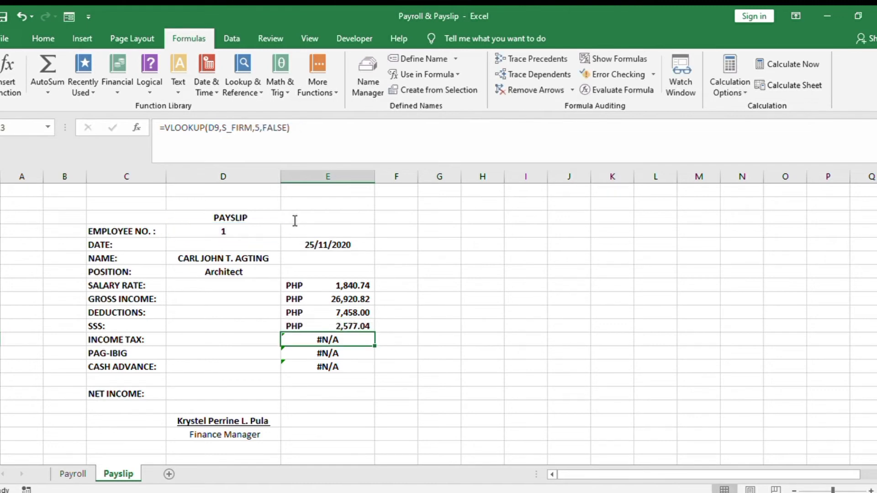
pyautogui.click(320, 324)
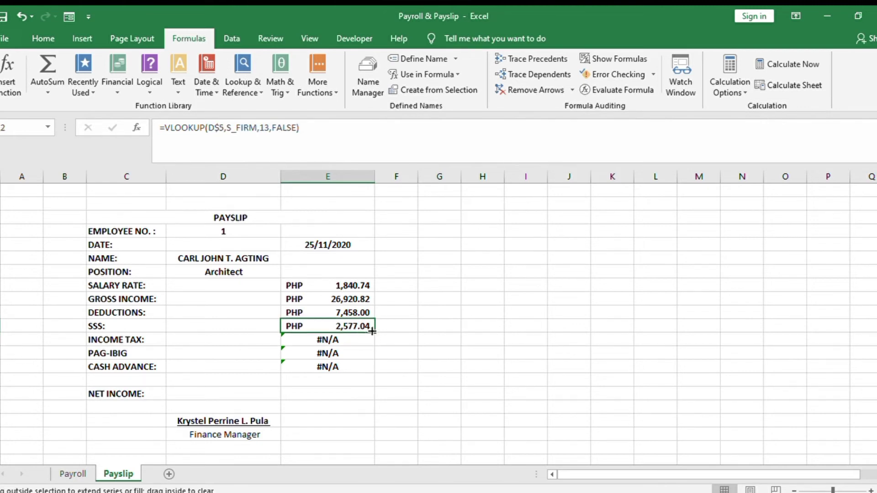
pyautogui.moveTo(373, 329); pyautogui.dragTo(369, 367)
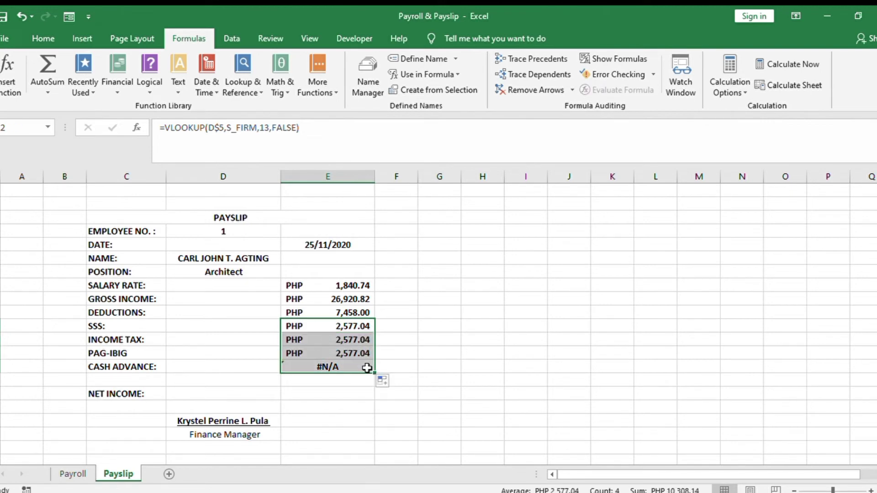
# Step: Check the Payroll sheet's columns and change the E13 lookup's column index to the income tax column's number
pyautogui.click(341, 340)
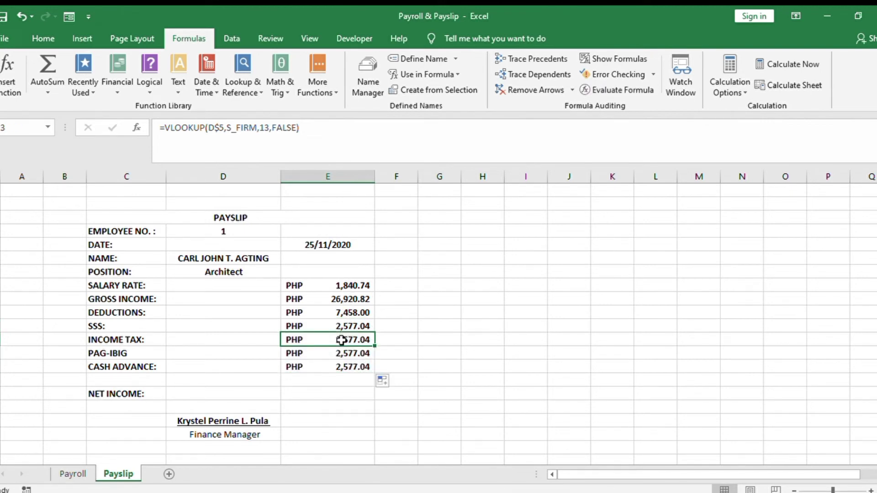
pyautogui.click(266, 128)
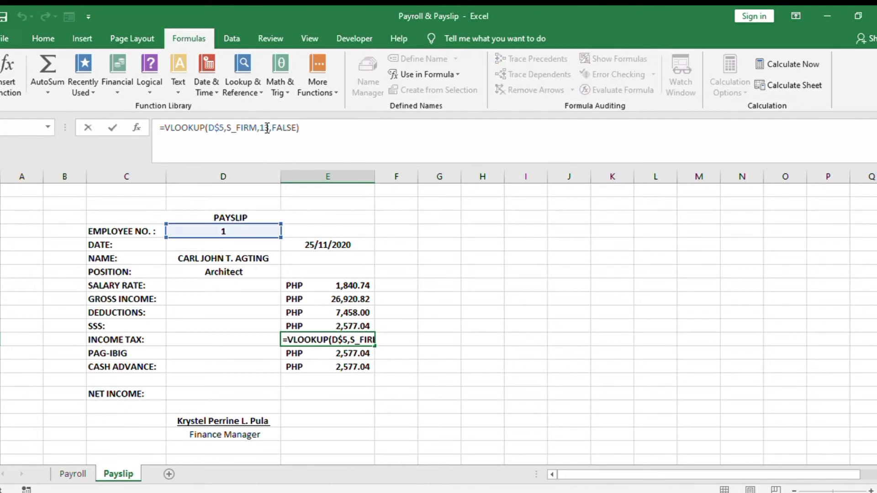
pyautogui.press('Right')
pyautogui.press('BackSpace')
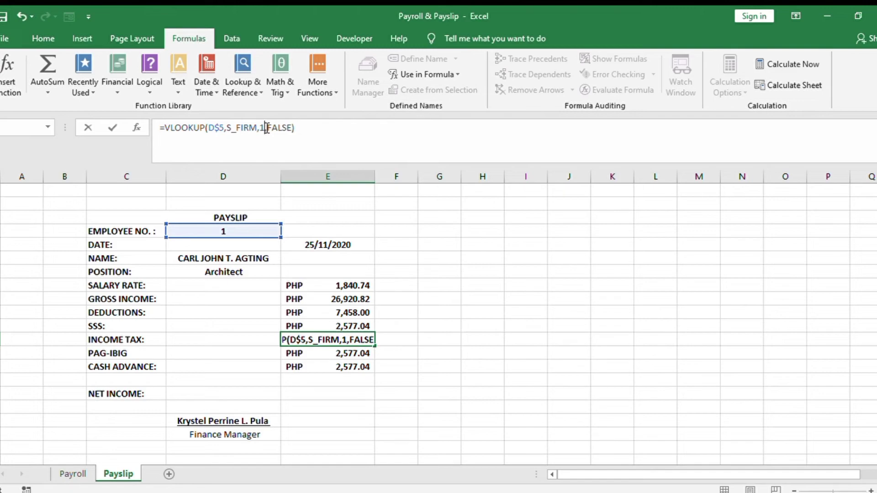
pyautogui.press('BackSpace')
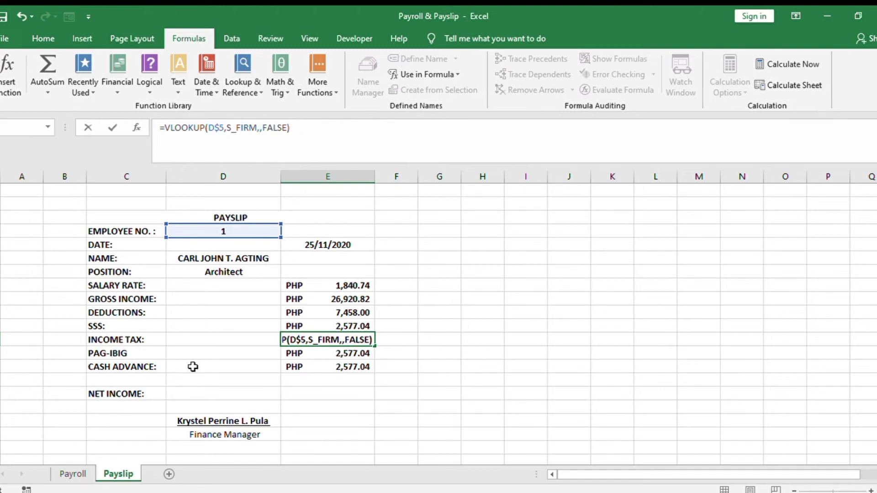
pyautogui.click(75, 476)
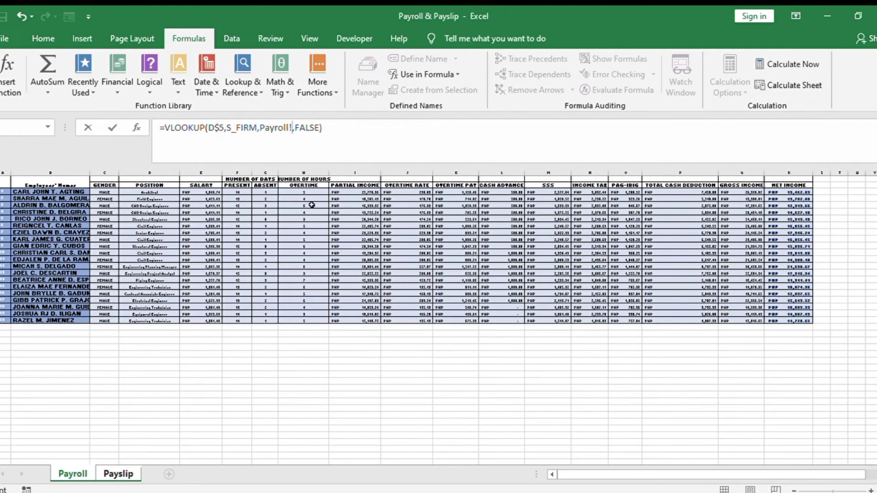
pyautogui.press('BackSpace')
pyautogui.press('BackSpace')
pyautogui.press('BackSpace')
pyautogui.press('BackSpace')
pyautogui.press('BackSpace')
pyautogui.press('BackSpace')
pyautogui.press('BackSpace')
pyautogui.press('BackSpace')
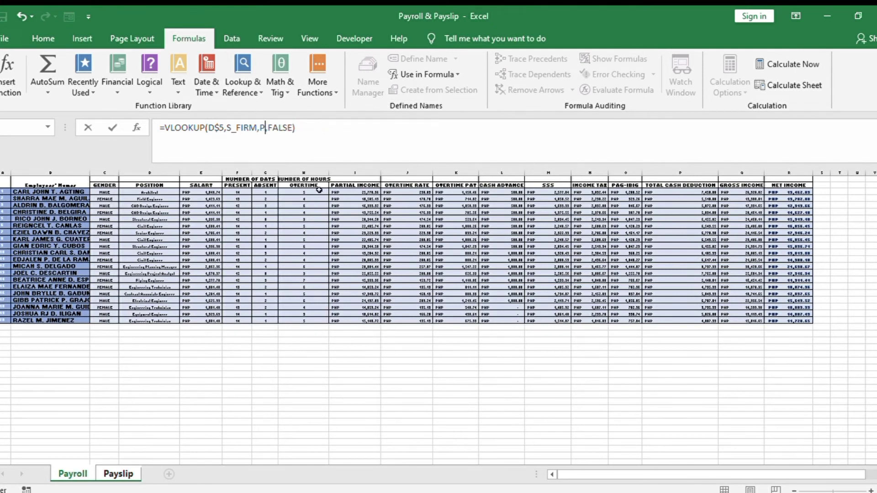
pyautogui.write('1')
pyautogui.write('3')
pyautogui.press('Return')
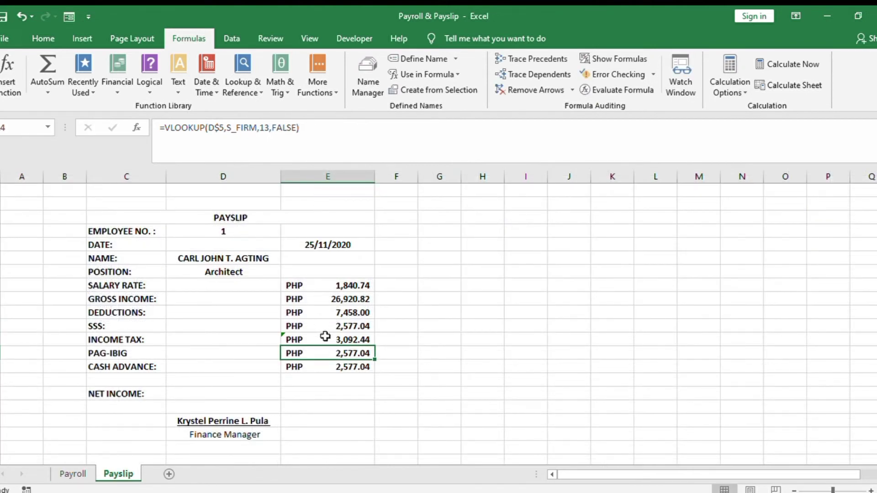
# Step: Change the column index of the PAG-IBIG lookup in E14 to 15
pyautogui.click(268, 127)
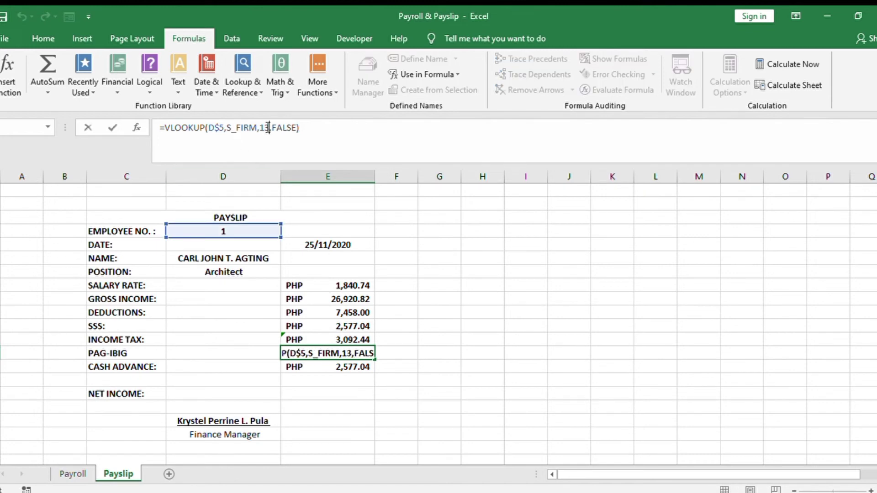
pyautogui.press('BackSpace')
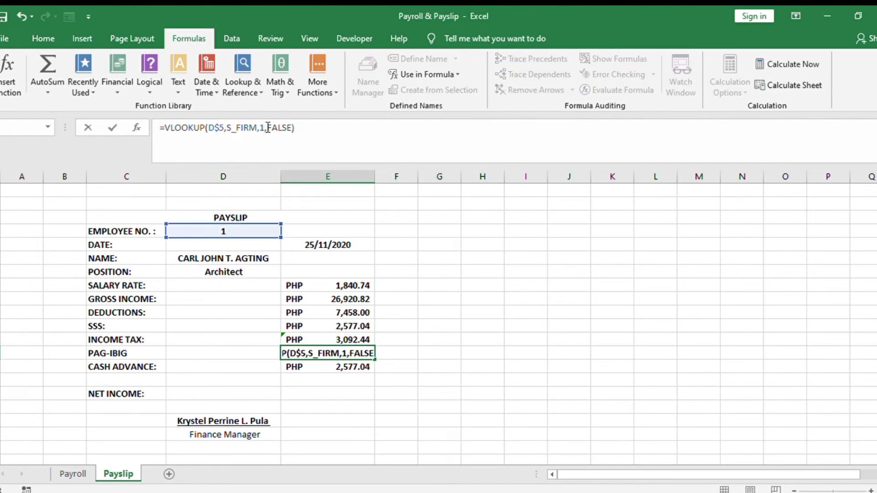
pyautogui.write('5')
pyautogui.press('Return')
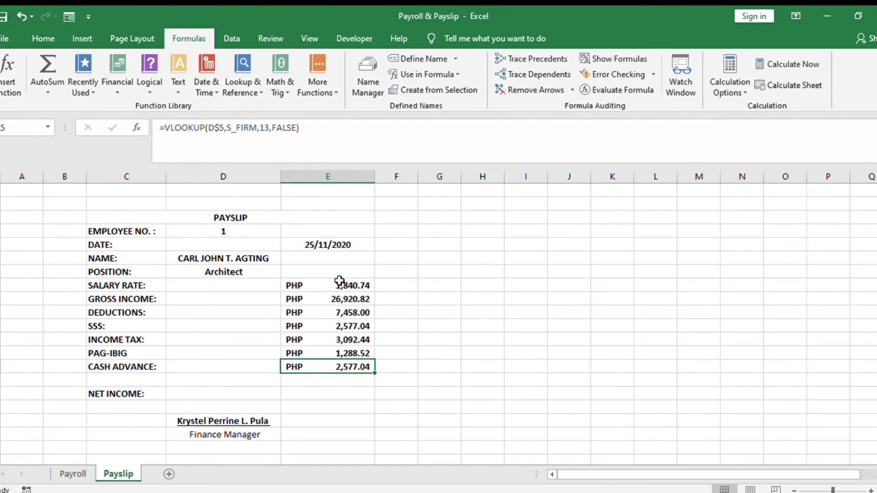
# Step: Change the column index of the cash advance lookup in E15 to 12
pyautogui.click(270, 129)
pyautogui.press('BackSpace')
pyautogui.write('2')
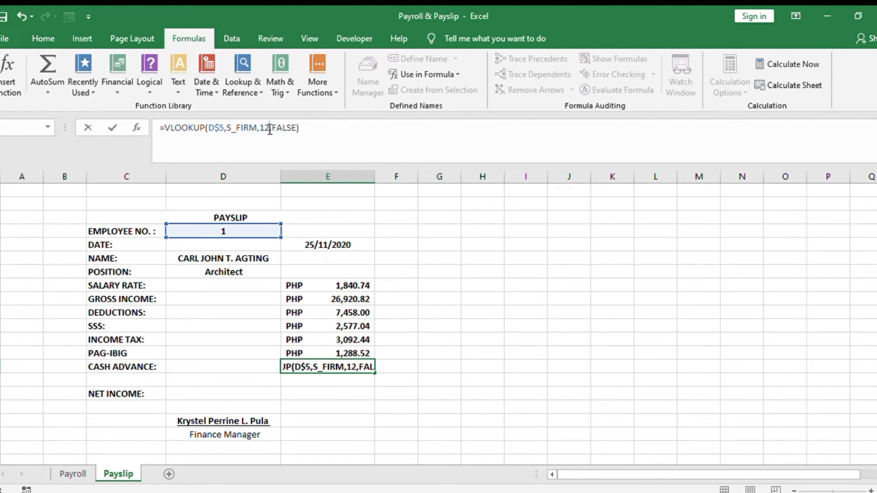
pyautogui.press('Return')
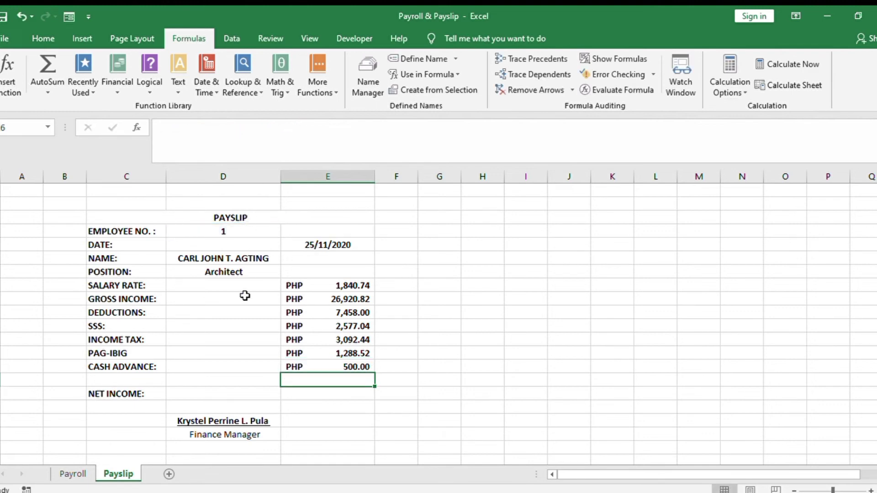
# Step: Copy the cash advance lookup formula from E15 into the net income cell E17
pyautogui.click(329, 392)
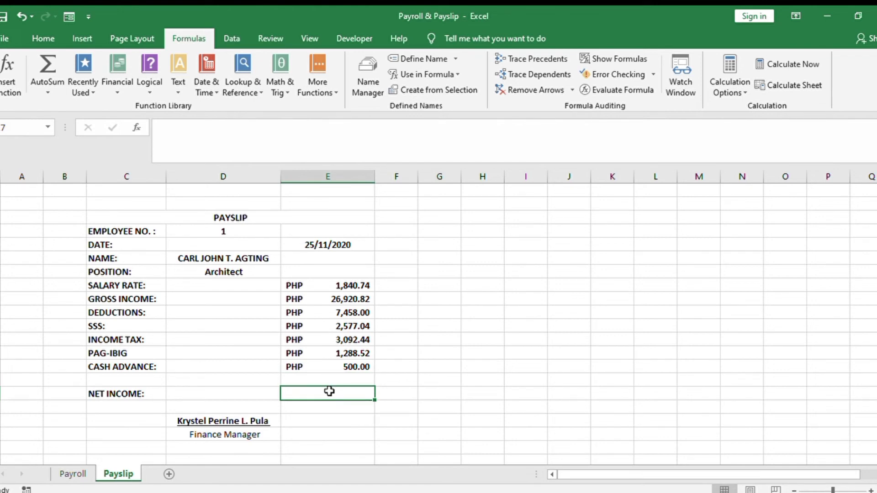
pyautogui.click(329, 366)
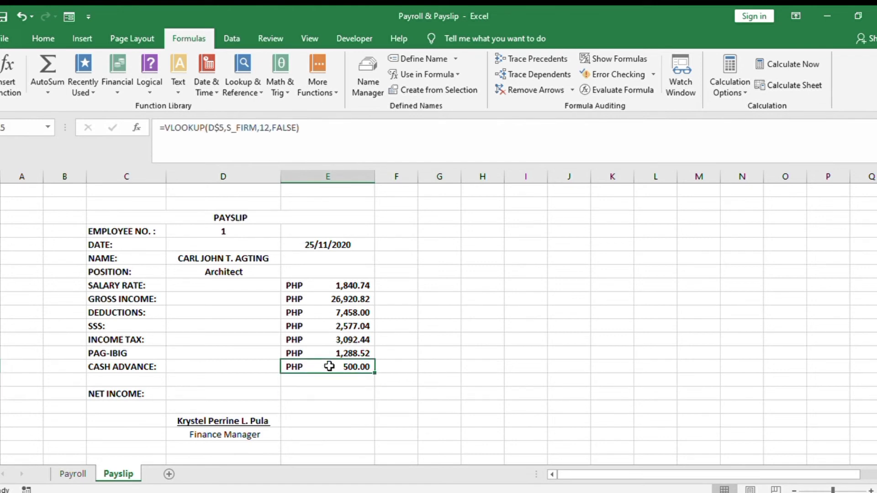
pyautogui.hotkey('ctrl', 'c')
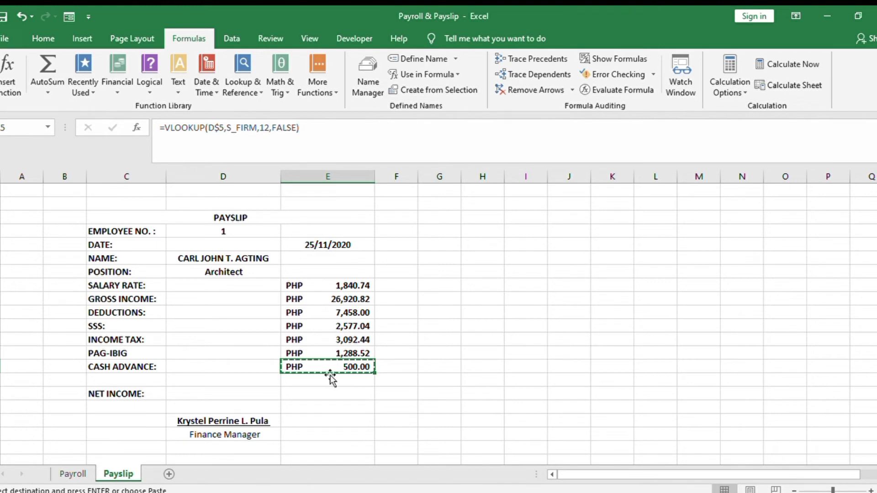
pyautogui.click(322, 393)
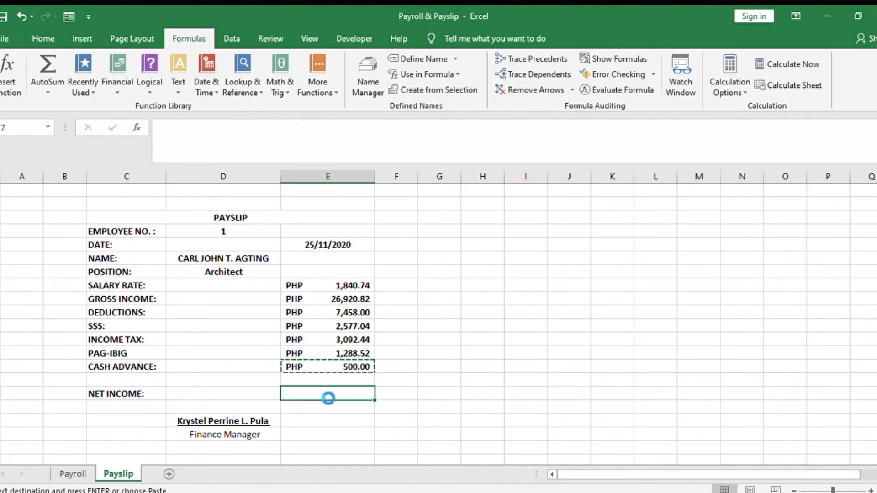
pyautogui.hotkey('ctrl', 'v')
pyautogui.click(333, 404)
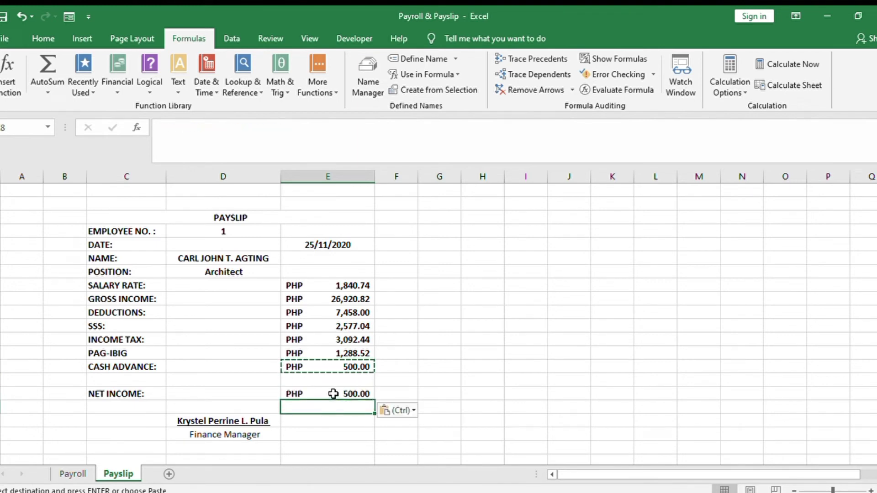
pyautogui.click(333, 393)
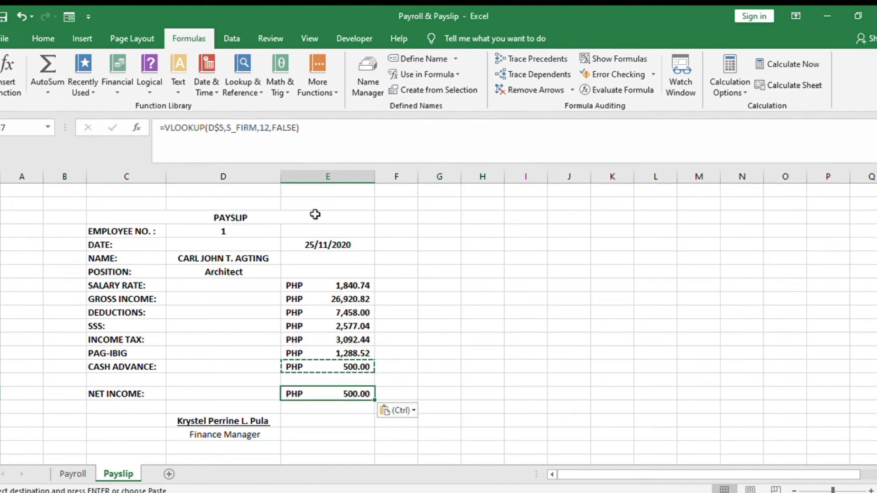
# Step: Change the column index of the net income lookup in E17 to 18
pyautogui.click(269, 128)
pyautogui.press('BackSpace')
pyautogui.press('BackSpace')
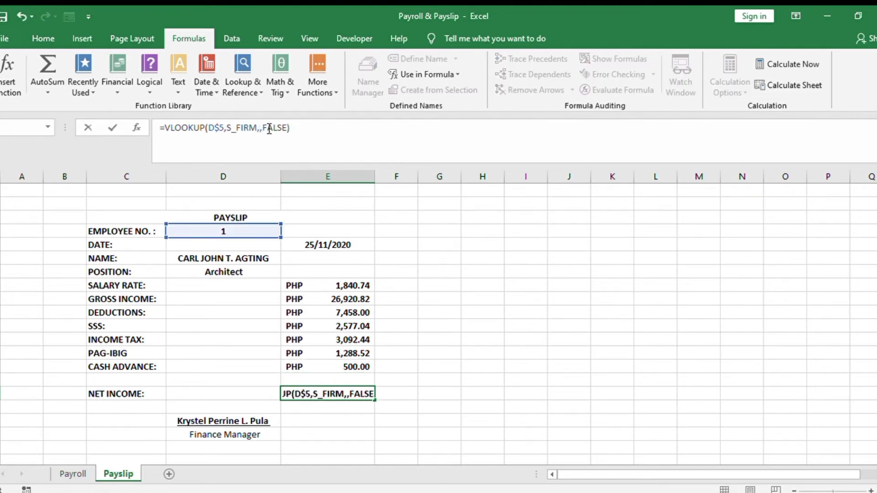
pyautogui.write('18')
pyautogui.press('Return')
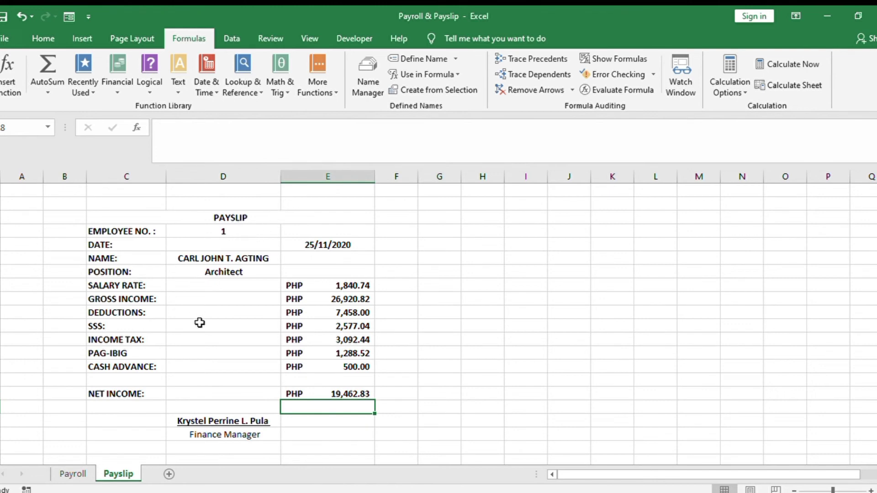
pyautogui.click(210, 357)
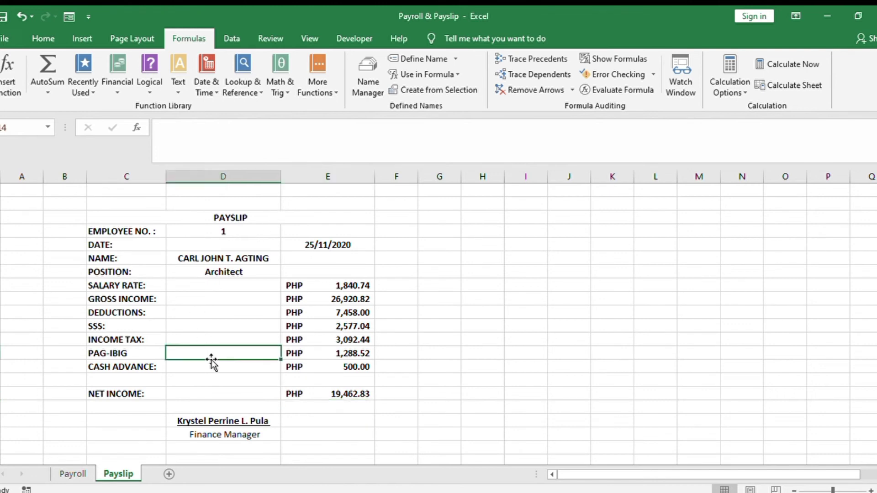
pyautogui.click(389, 364)
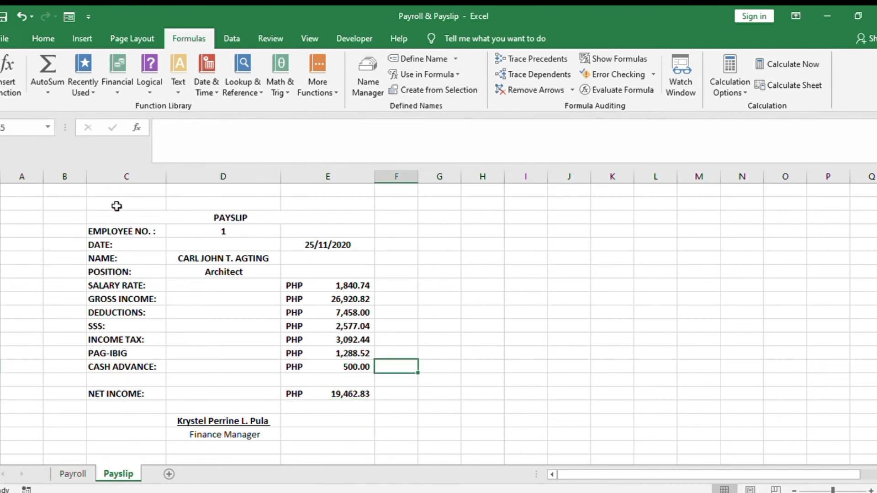
# Step: Merge and center the empty cells C2:E3 above the PAYSLIP heading
pyautogui.moveTo(104, 190); pyautogui.dragTo(336, 200)
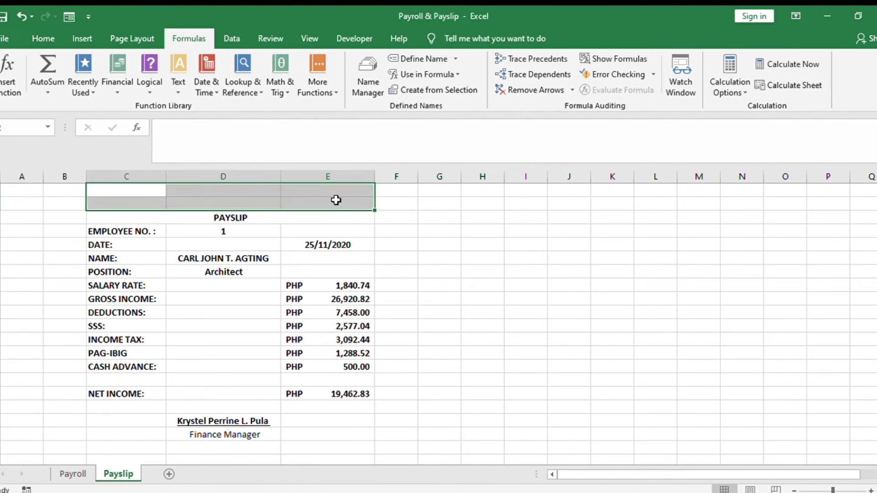
pyautogui.click(41, 40)
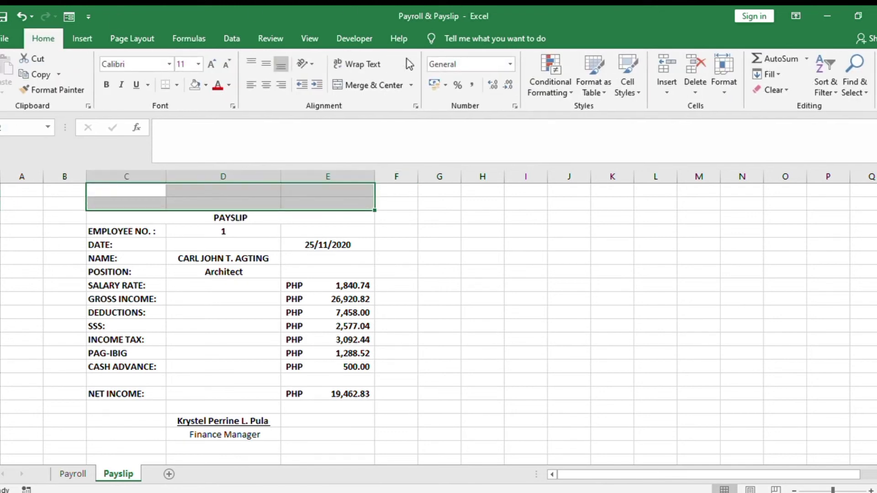
pyautogui.click(386, 78)
# Step: Enter the company title SM ENGINEERING FIRM in the merged cell above the PAYSLIP heading
pyautogui.doubleClick(300, 202)
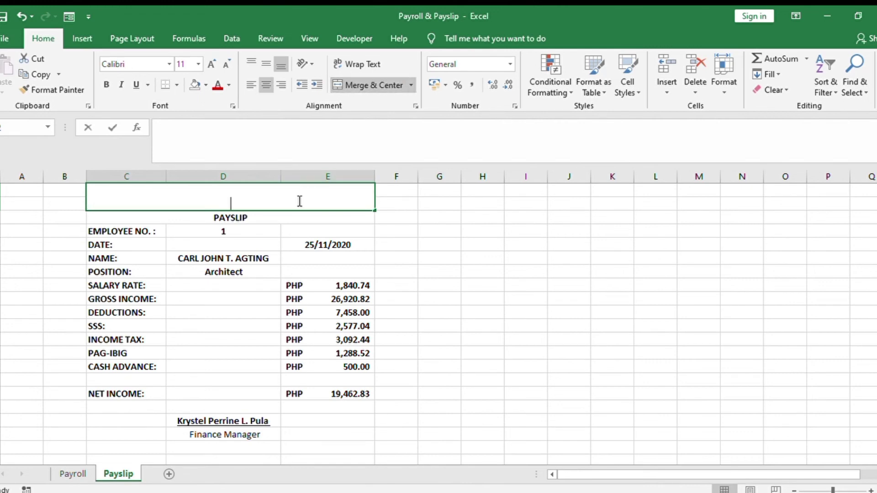
pyautogui.write('S')
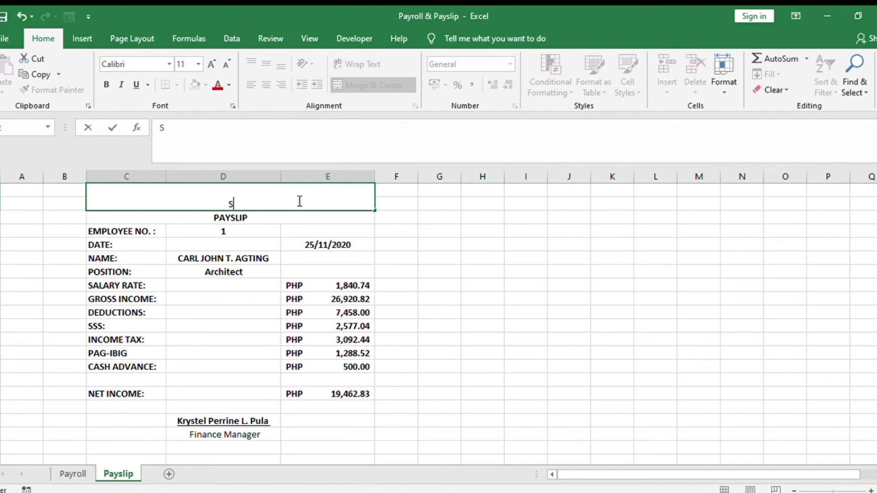
pyautogui.write('SME')
pyautogui.press('BackSpace')
pyautogui.write('ENGINE')
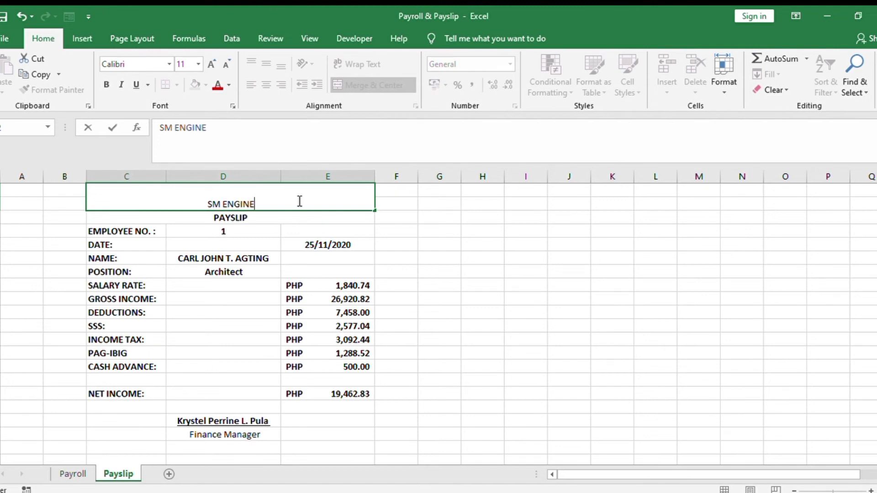
pyautogui.write('ERING FIRM')
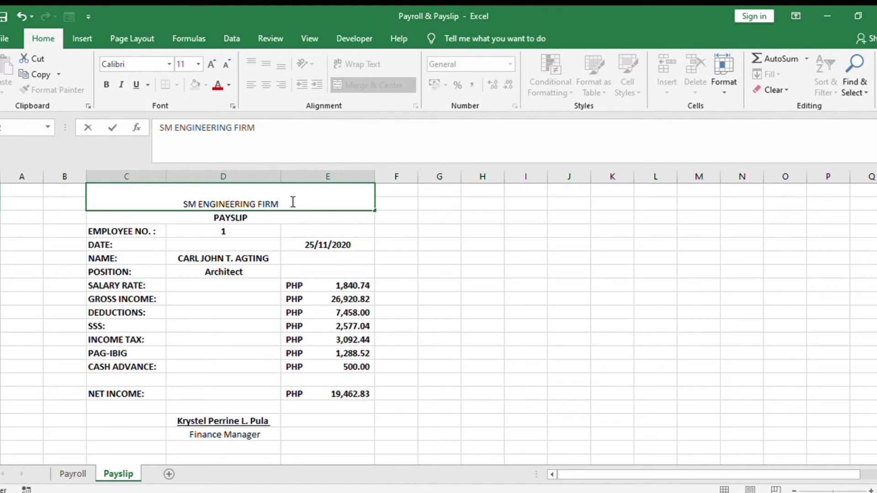
# Step: Format the SM ENGINEERING FIRM title in Arial Black at size 16
pyautogui.moveTo(291, 201); pyautogui.dragTo(177, 199)
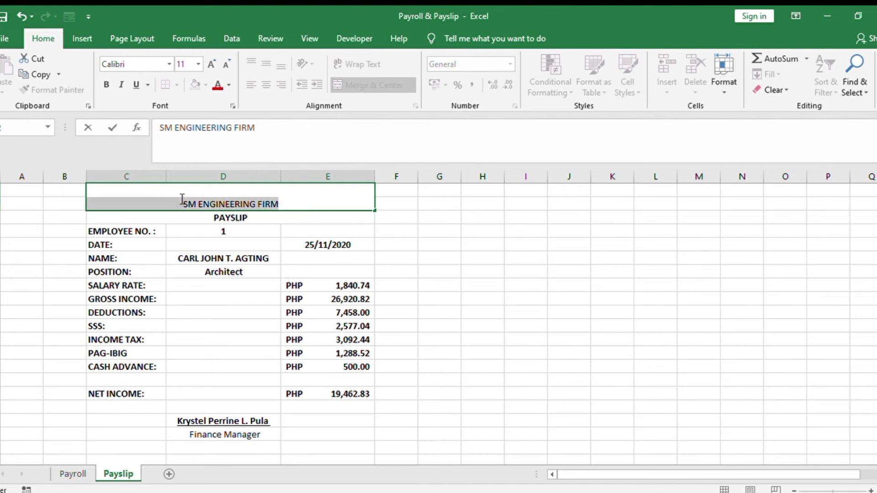
pyautogui.click(160, 59)
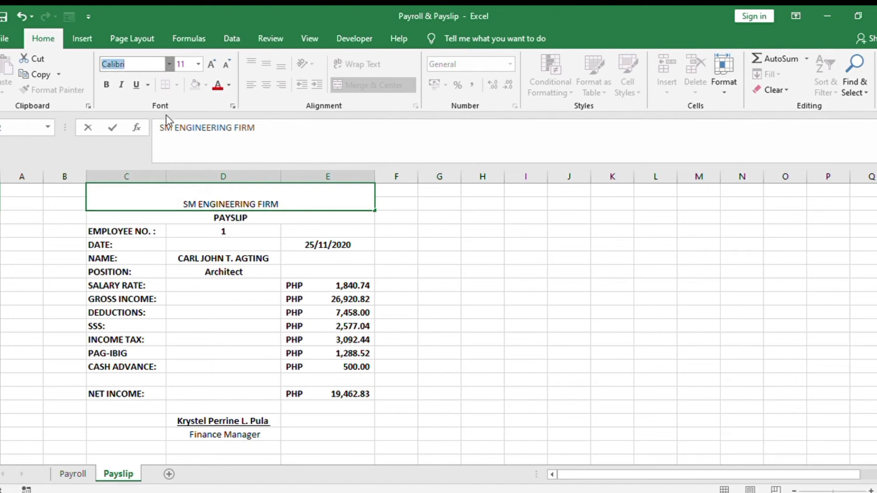
pyautogui.click(174, 185)
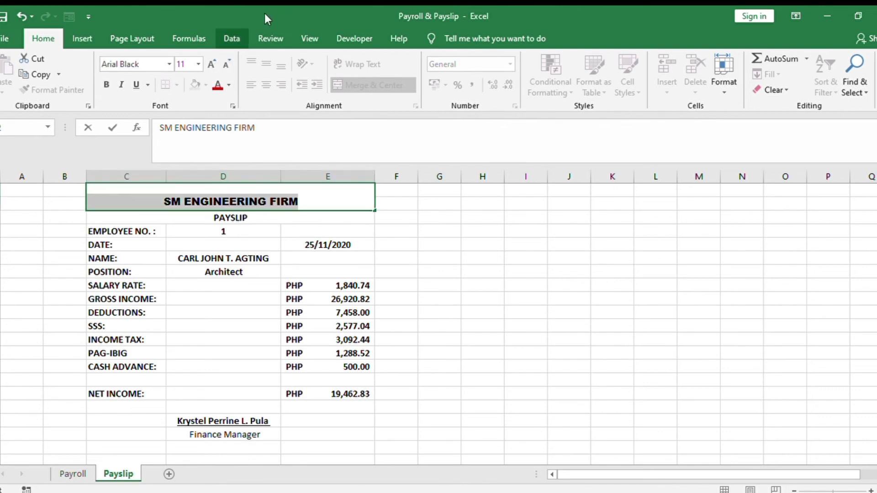
pyautogui.click(212, 57)
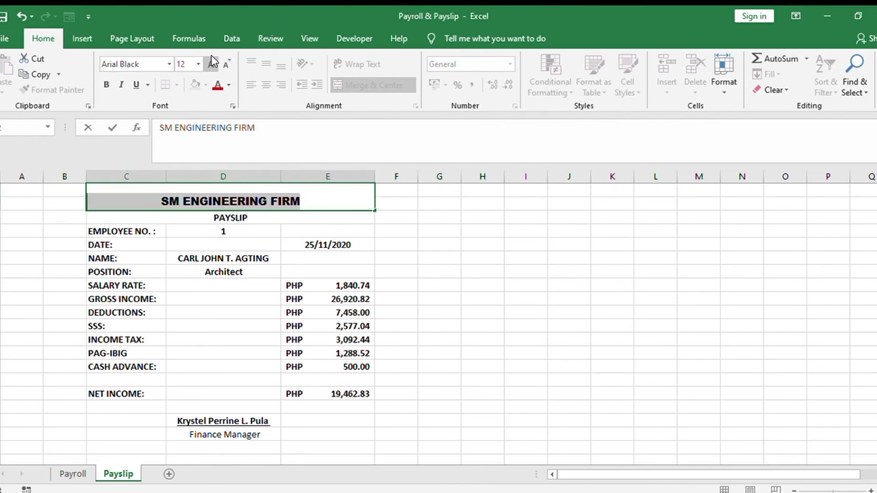
pyautogui.click(212, 57)
pyautogui.click(212, 57)
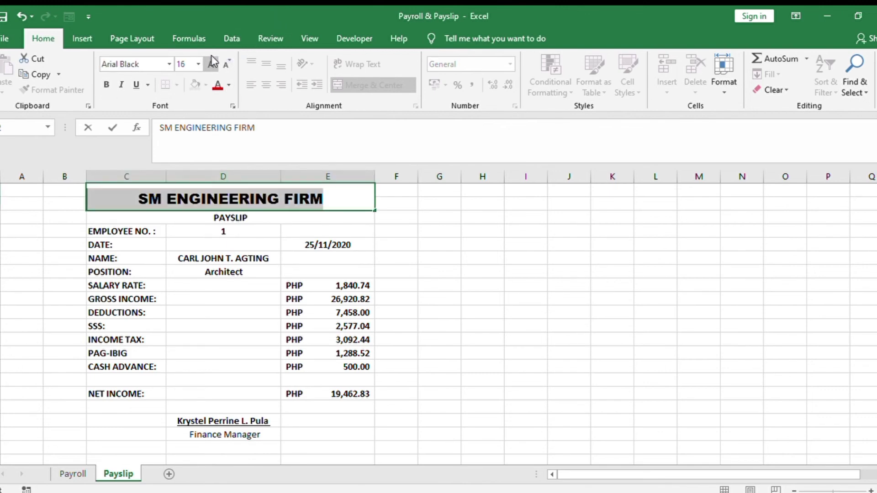
pyautogui.click(440, 217)
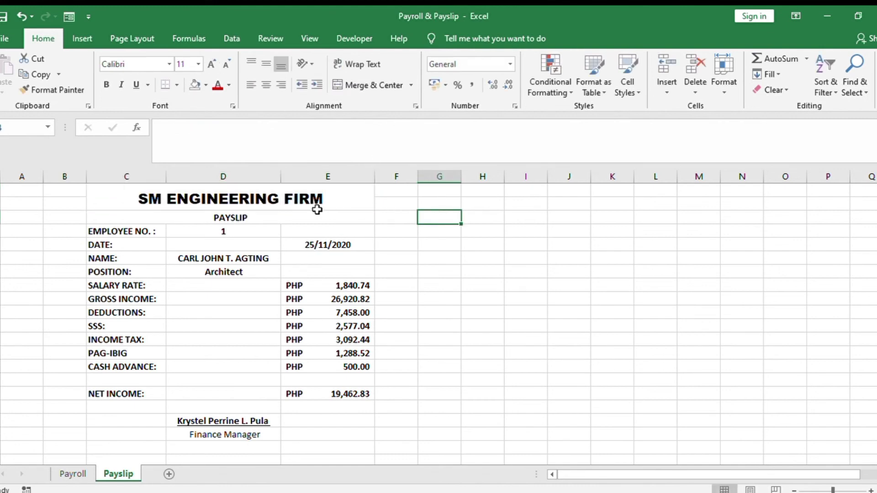
# Step: Apply a thick outside border around the whole payslip, from the company title to the row below Finance Manager
pyautogui.click(121, 197)
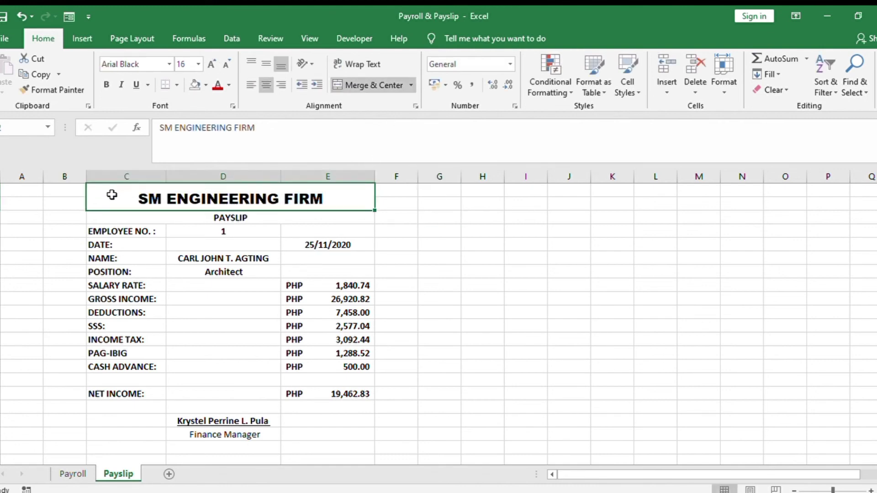
pyautogui.moveTo(106, 194); pyautogui.dragTo(268, 402)
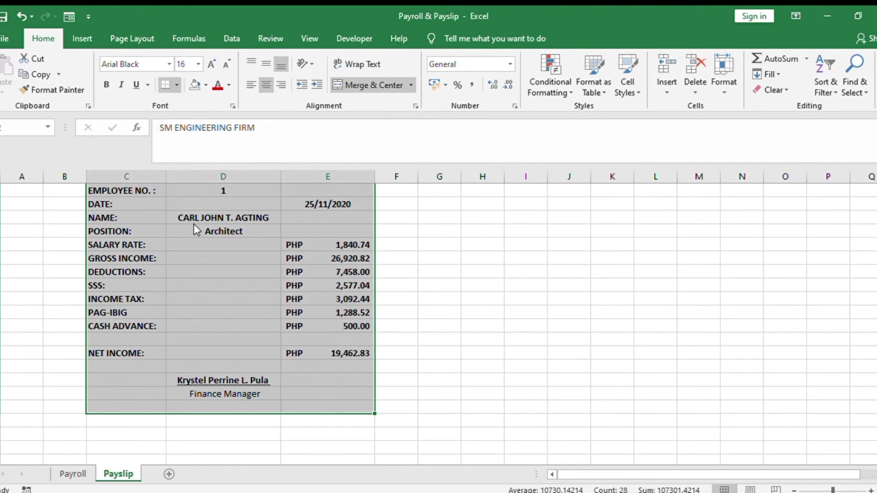
pyautogui.scroll(1, 195, 228)
pyautogui.click(442, 311)
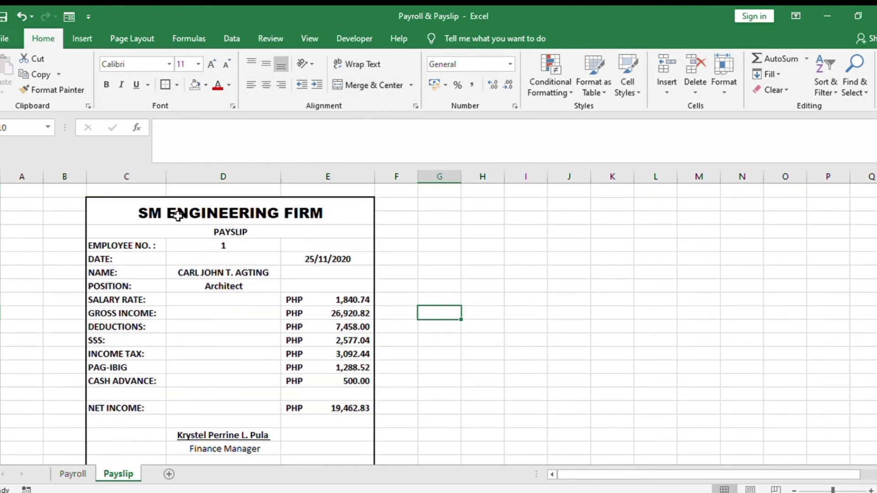
# Step: Fill the SM ENGINEERING FIRM title cell with dark orange and the PAYSLIP heading with dark gold
pyautogui.click(158, 213)
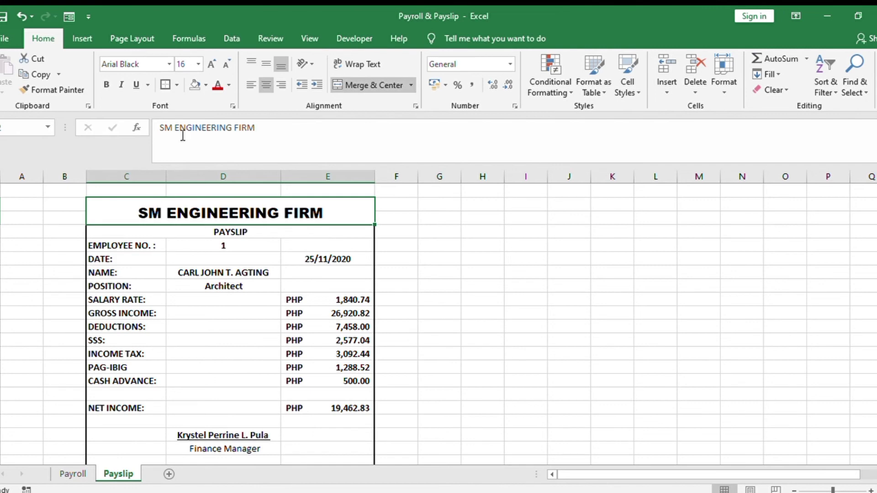
pyautogui.click(206, 85)
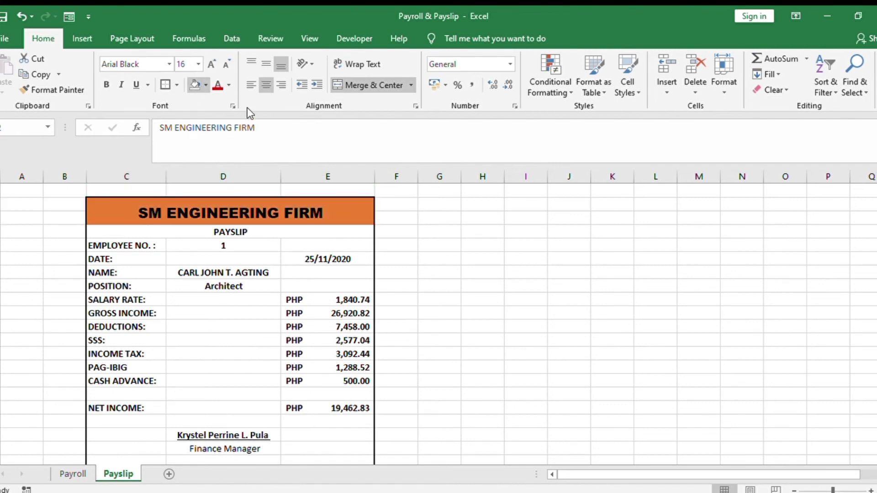
pyautogui.click(244, 149)
pyautogui.click(152, 229)
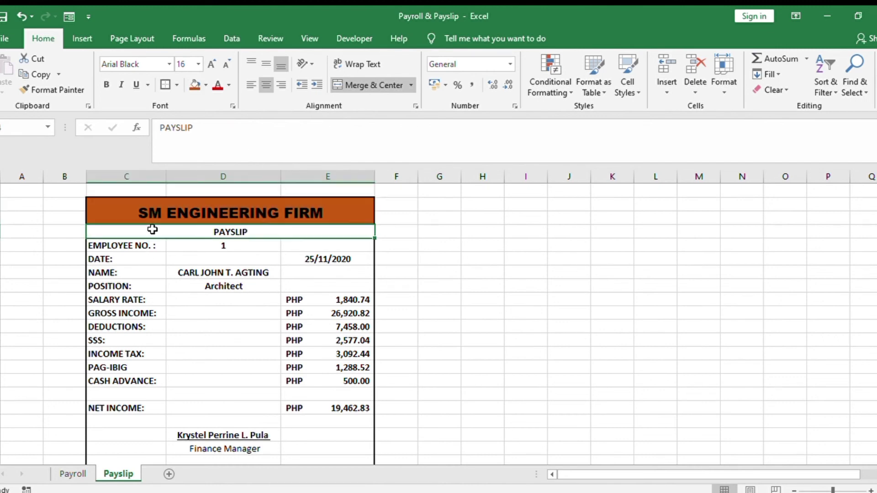
pyautogui.click(195, 85)
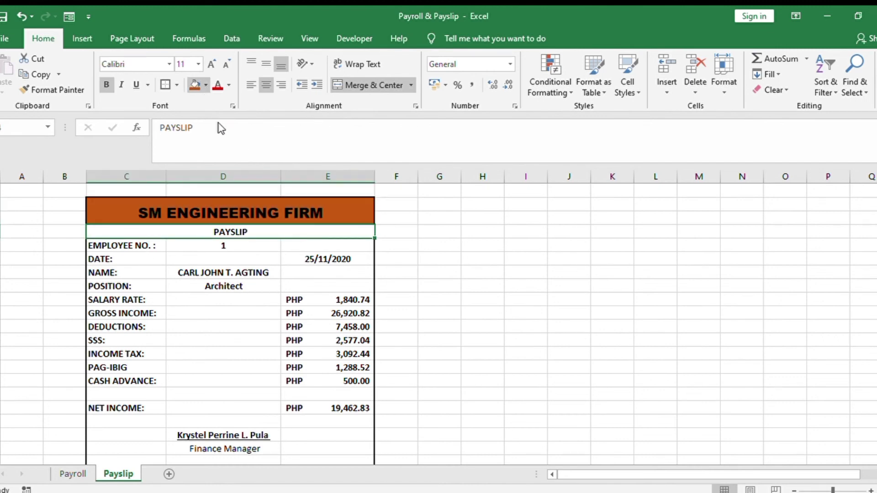
pyautogui.click(274, 152)
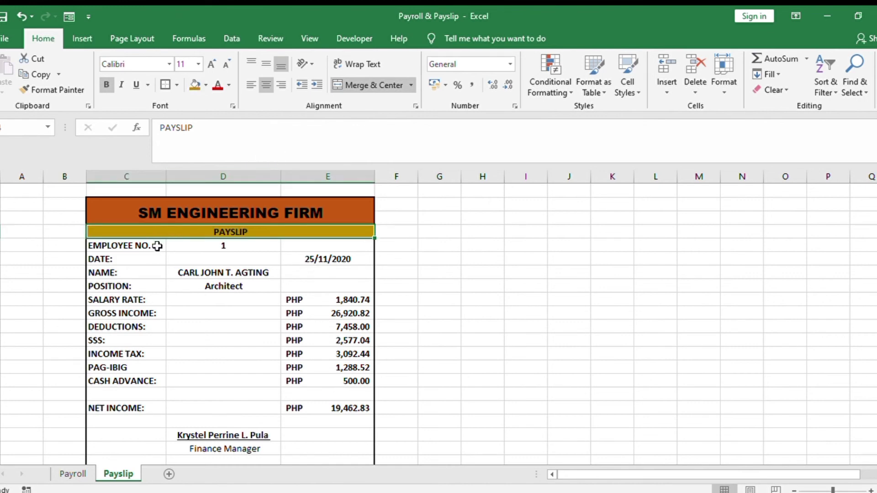
# Step: Fill the payslip body with light orange, from the EMPLOYEE NO. row to the row below Finance Manager
pyautogui.click(111, 243)
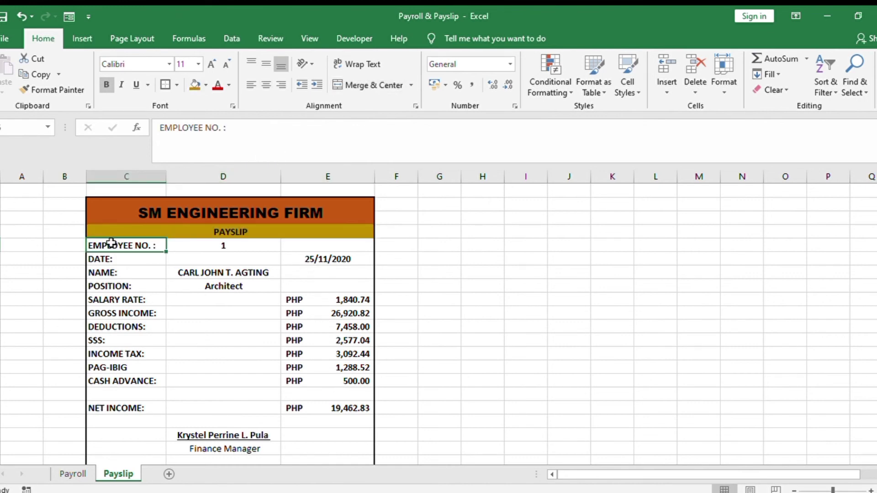
pyautogui.moveTo(111, 244); pyautogui.dragTo(325, 381)
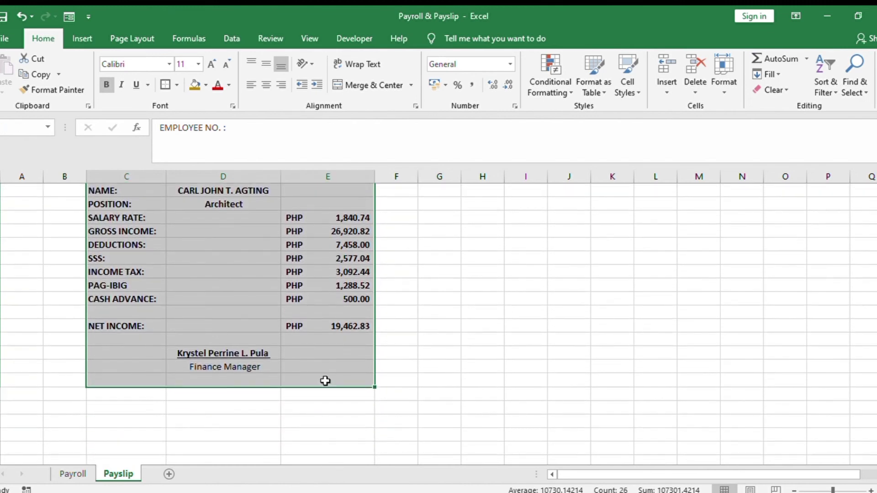
pyautogui.click(205, 86)
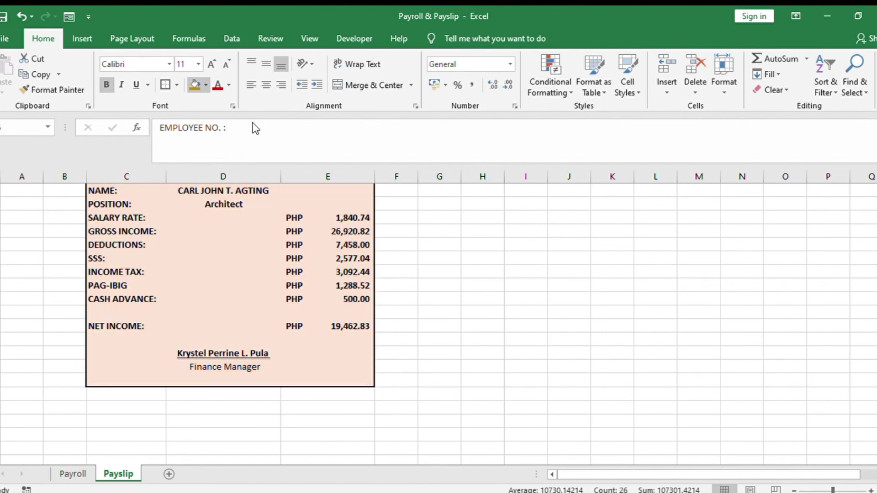
pyautogui.click(248, 122)
pyautogui.scroll(2, 480, 235)
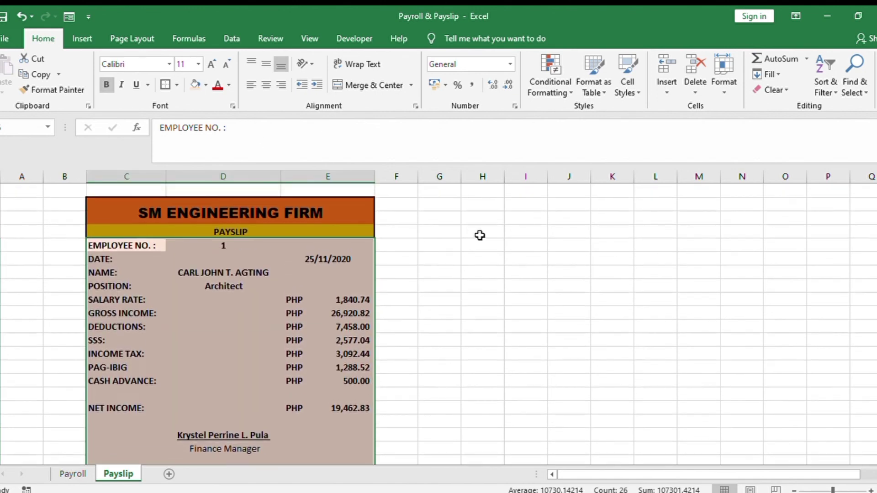
pyautogui.click(496, 259)
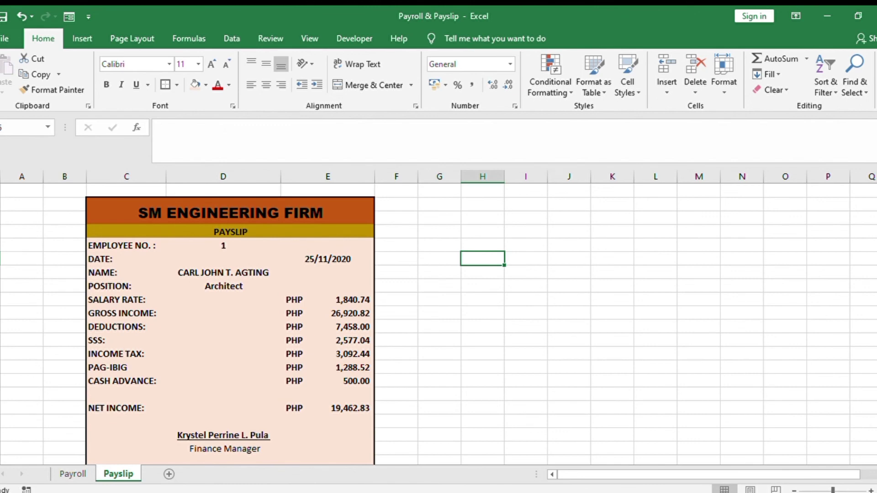
pyautogui.scroll(-1, 439, 325)
pyautogui.scroll(1, 247, 252)
pyautogui.click(369, 327)
pyautogui.click(469, 286)
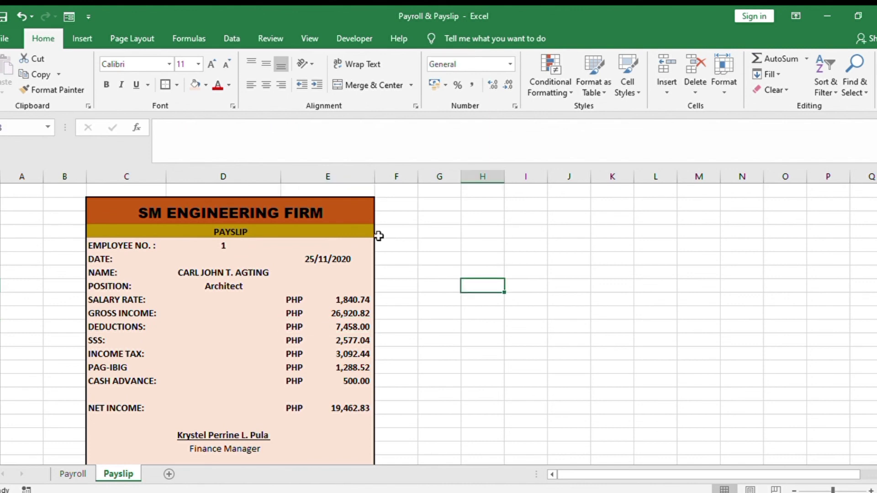
pyautogui.click(377, 236)
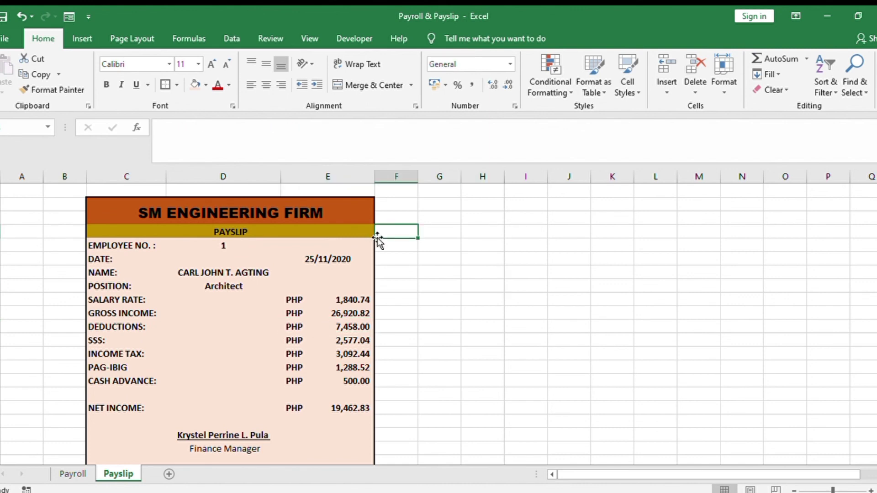
# Step: Test the payslip lookups by entering 2 and then 3 as the employee number
pyautogui.click(265, 248)
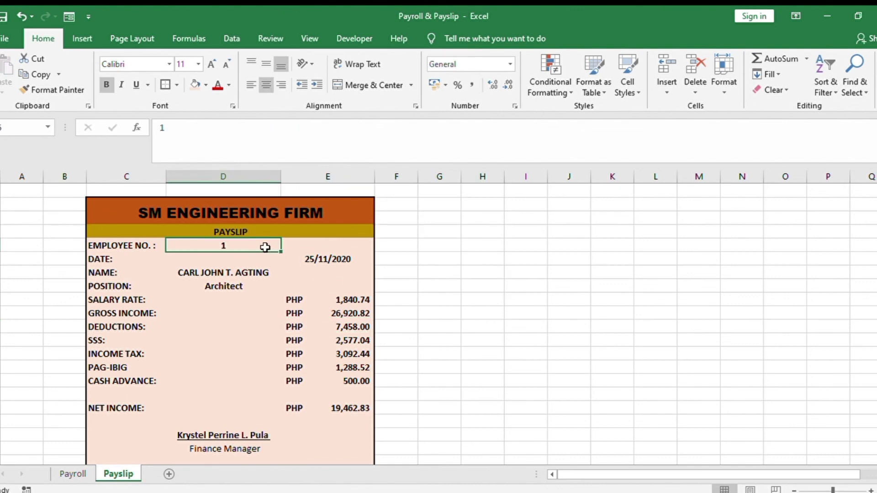
pyautogui.press('BackSpace')
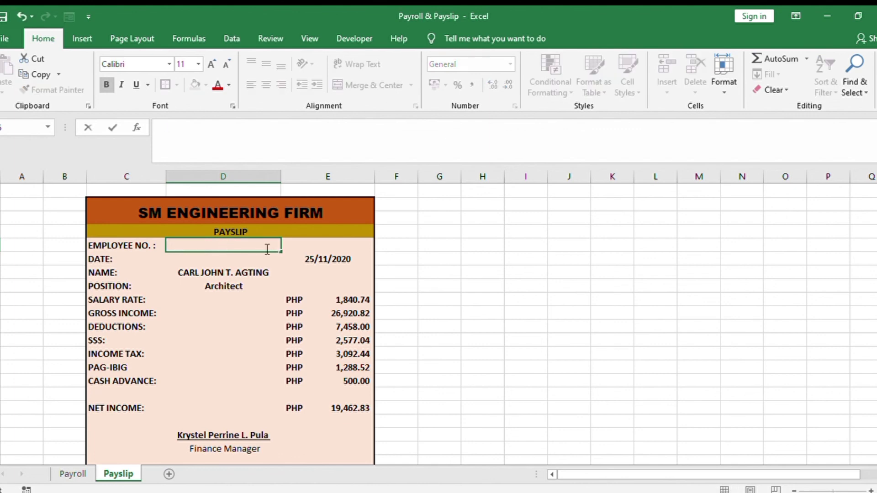
pyautogui.write('2')
pyautogui.press('Return')
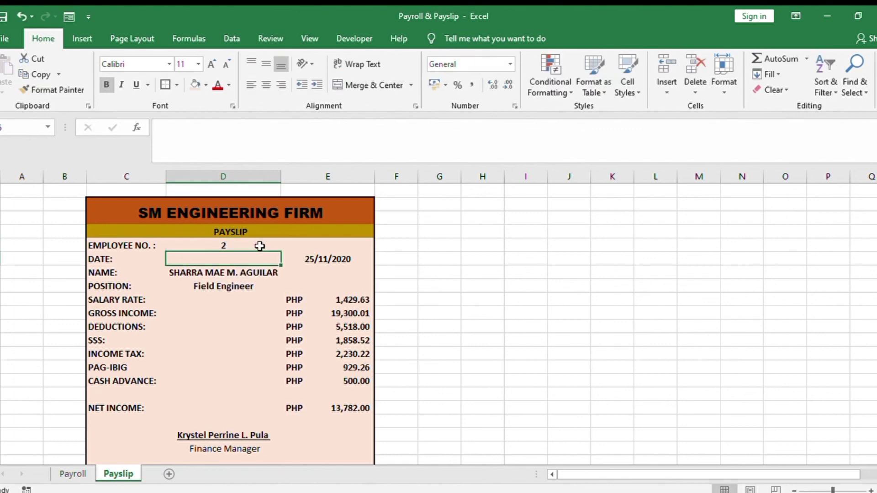
pyautogui.click(259, 245)
pyautogui.press('BackSpace')
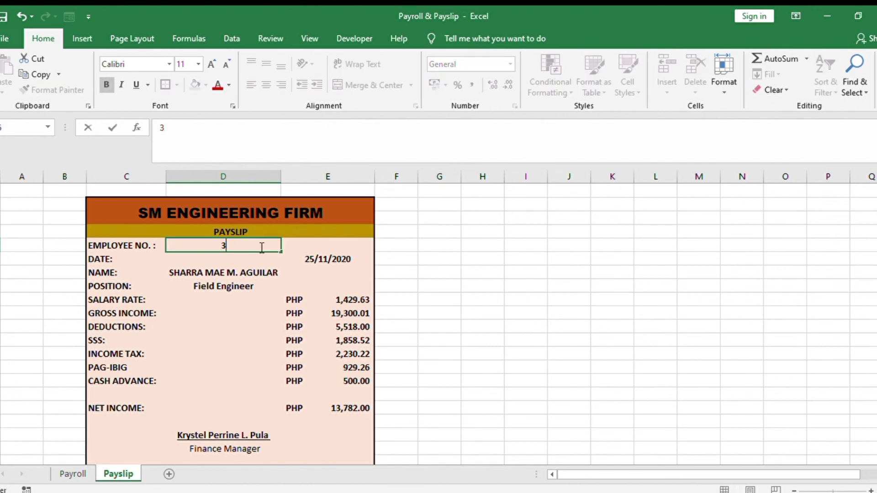
pyautogui.write('3')
pyautogui.press('Return')
# Step: Set the payslip's employee number to 7
pyautogui.click(260, 245)
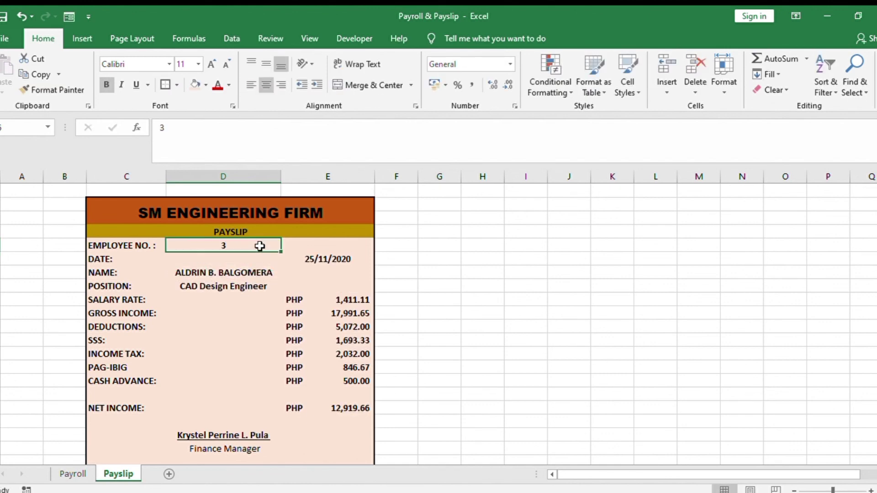
pyautogui.write('7')
pyautogui.press('Return')
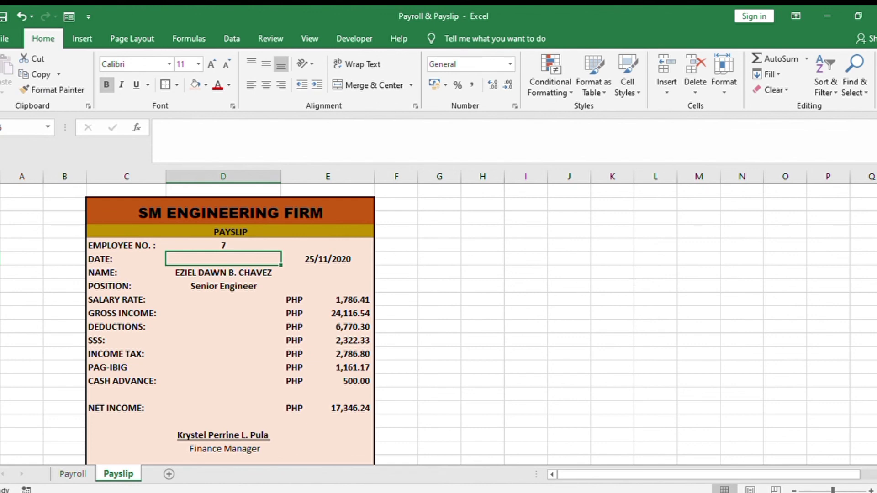
pyautogui.scroll(-1, 438, 324)
pyautogui.click(242, 233)
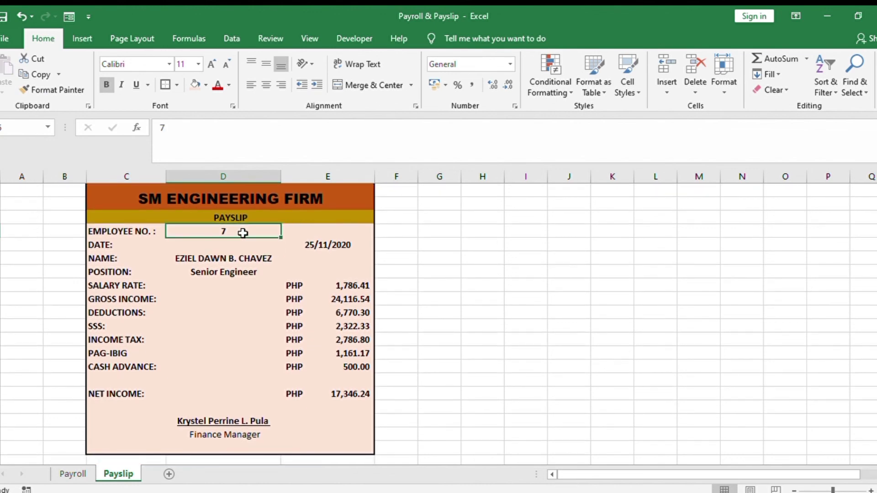
pyautogui.click(523, 302)
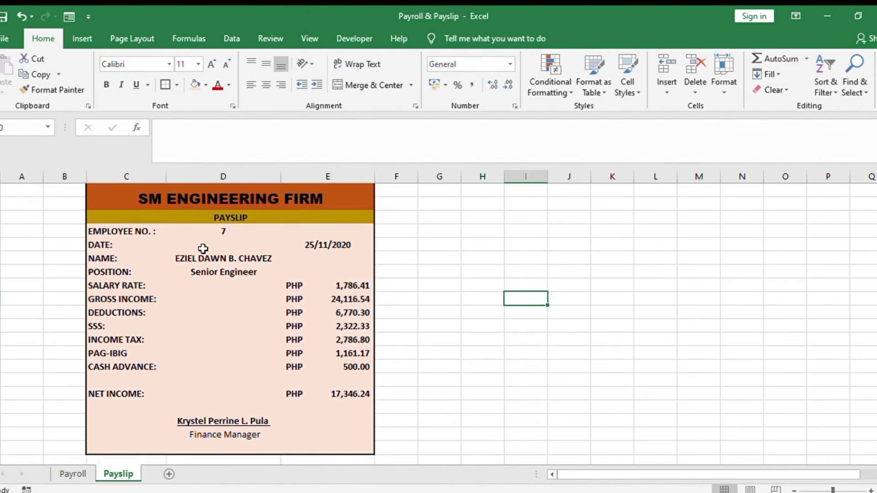
pyautogui.click(218, 230)
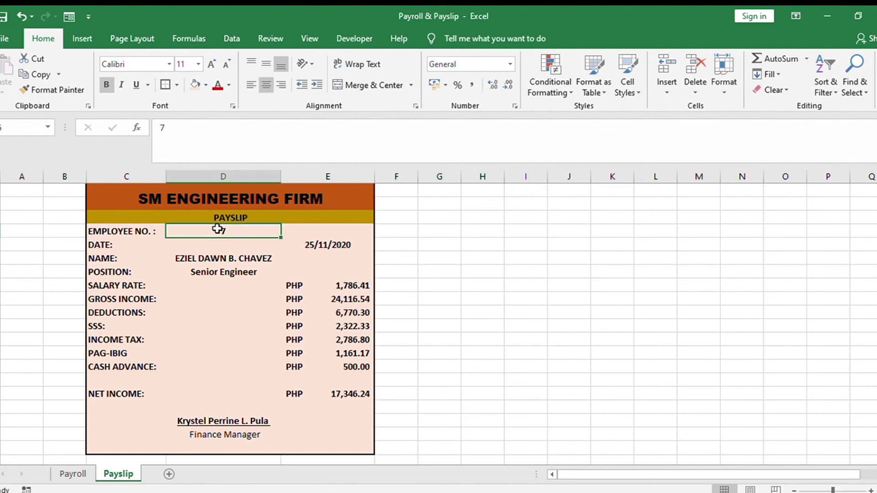